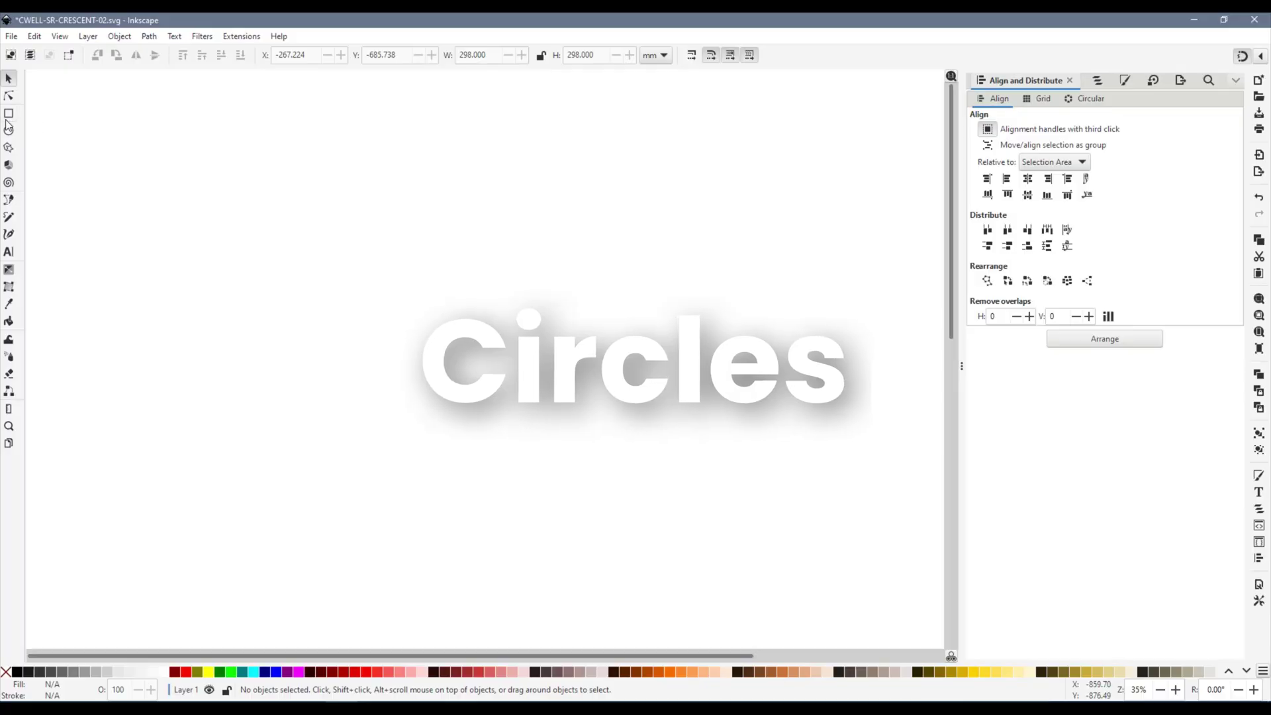
Step: Draw a 20% grey square, set its size to 149 mm with proportions locked, and move it to the middle of the canvas
click(8, 114)
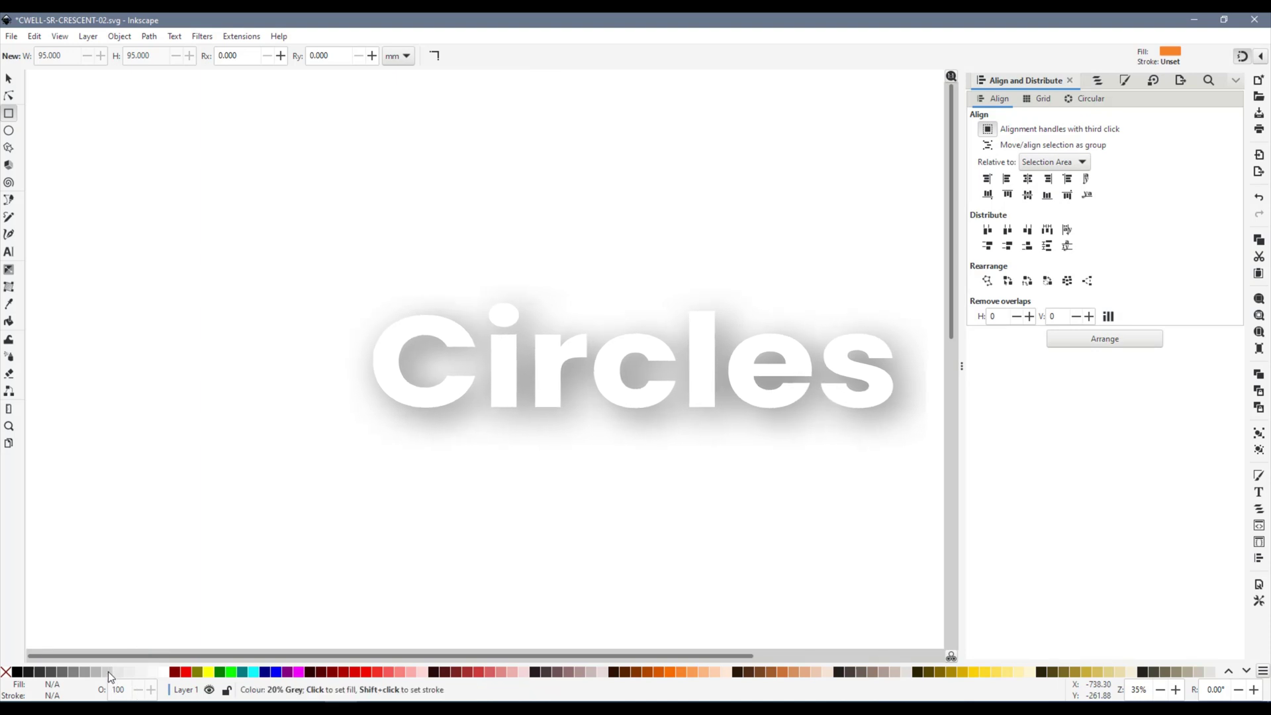
drag(289, 233, 490, 429)
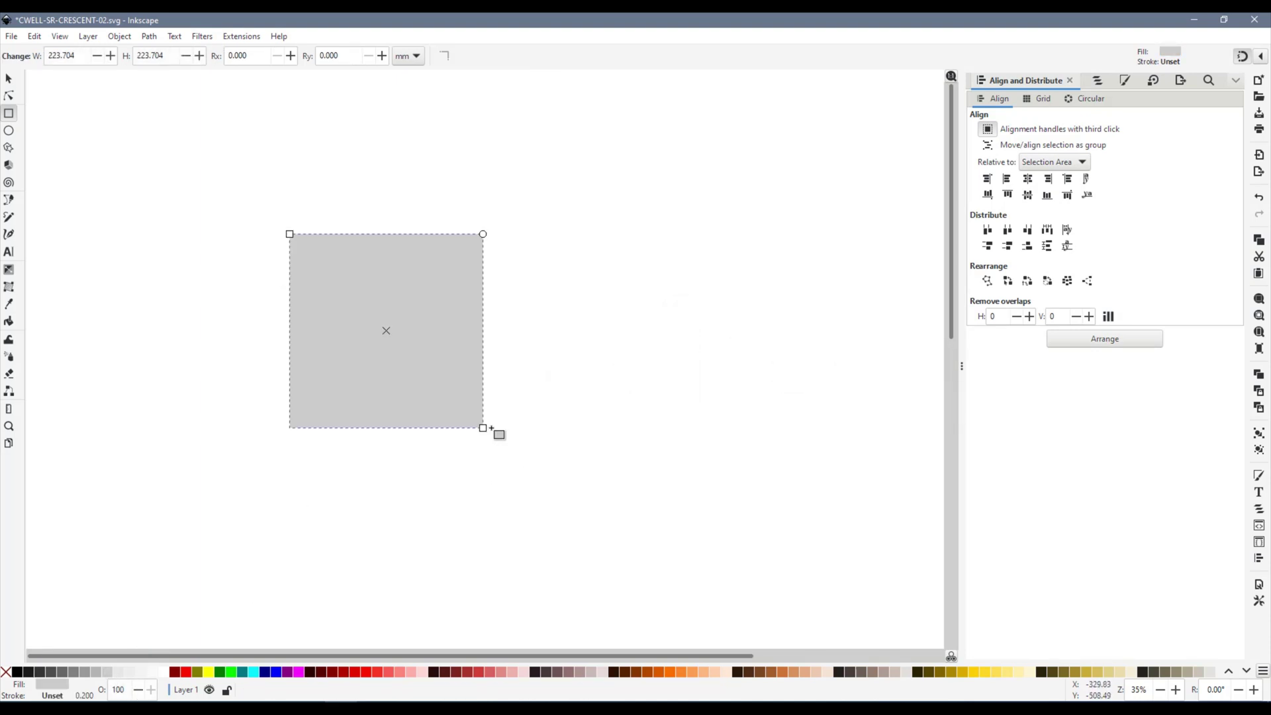
click(9, 79)
click(250, 56)
text(149)
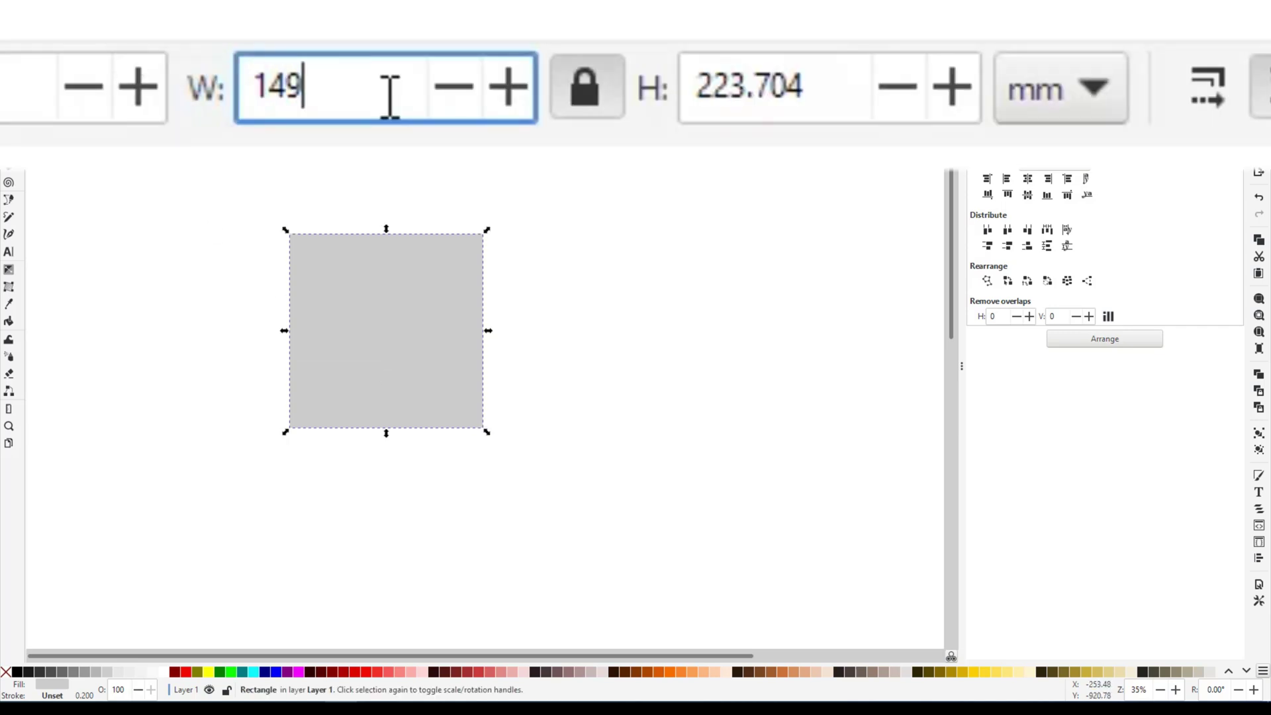
key(Return)
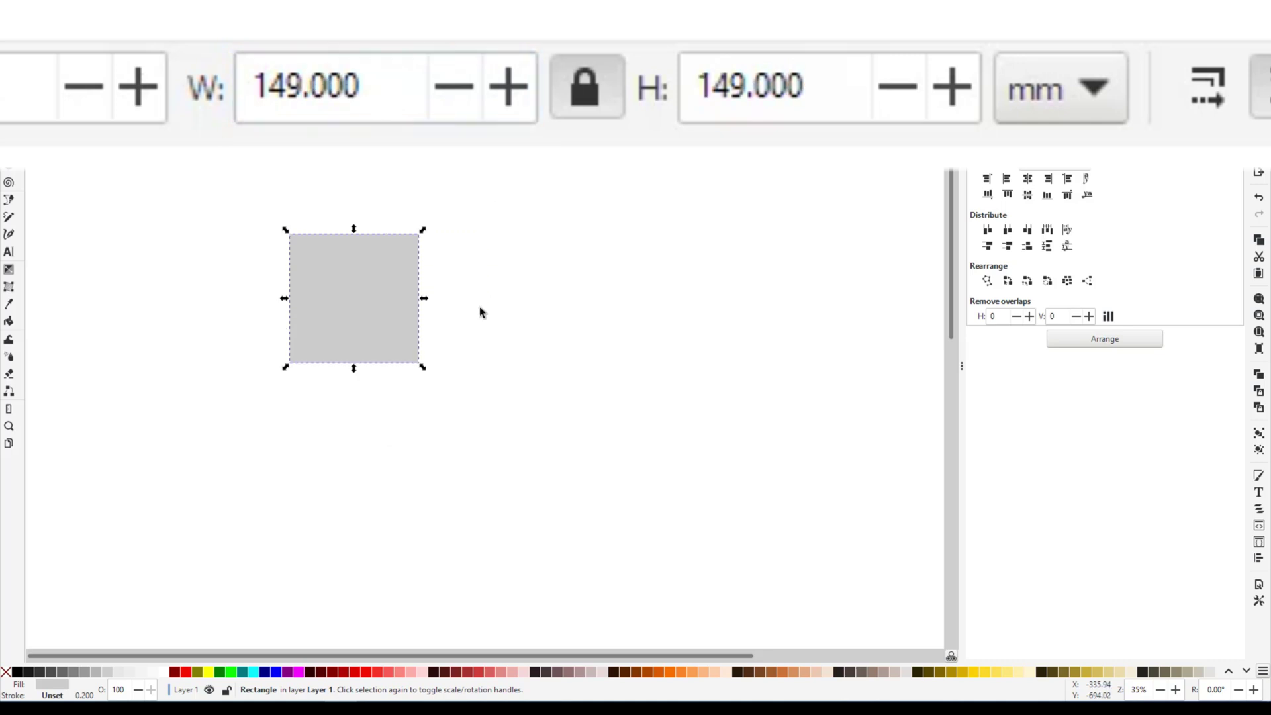
drag(368, 318, 417, 372)
click(537, 389)
Step: Draw a 298 mm circle filled #FFE6D5, centred on the square's upper-right corner, and lower it behind the square
click(8, 131)
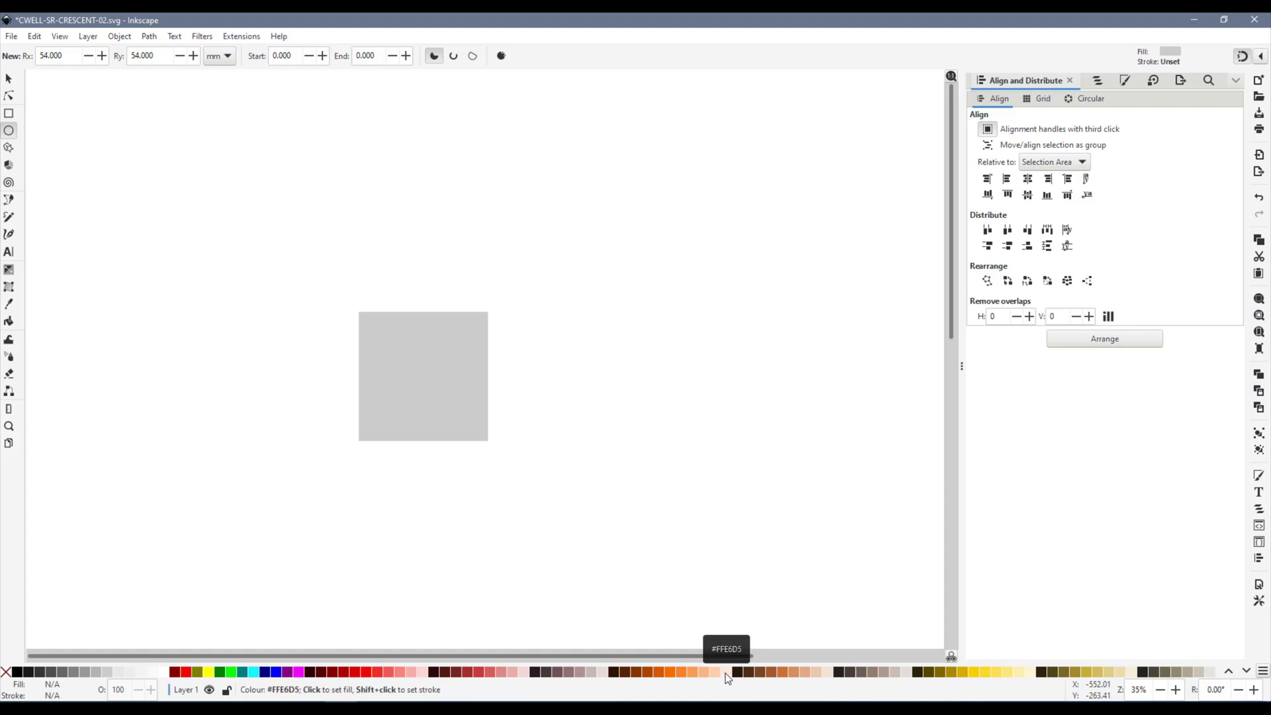
click(725, 672)
drag(489, 312, 409, 378)
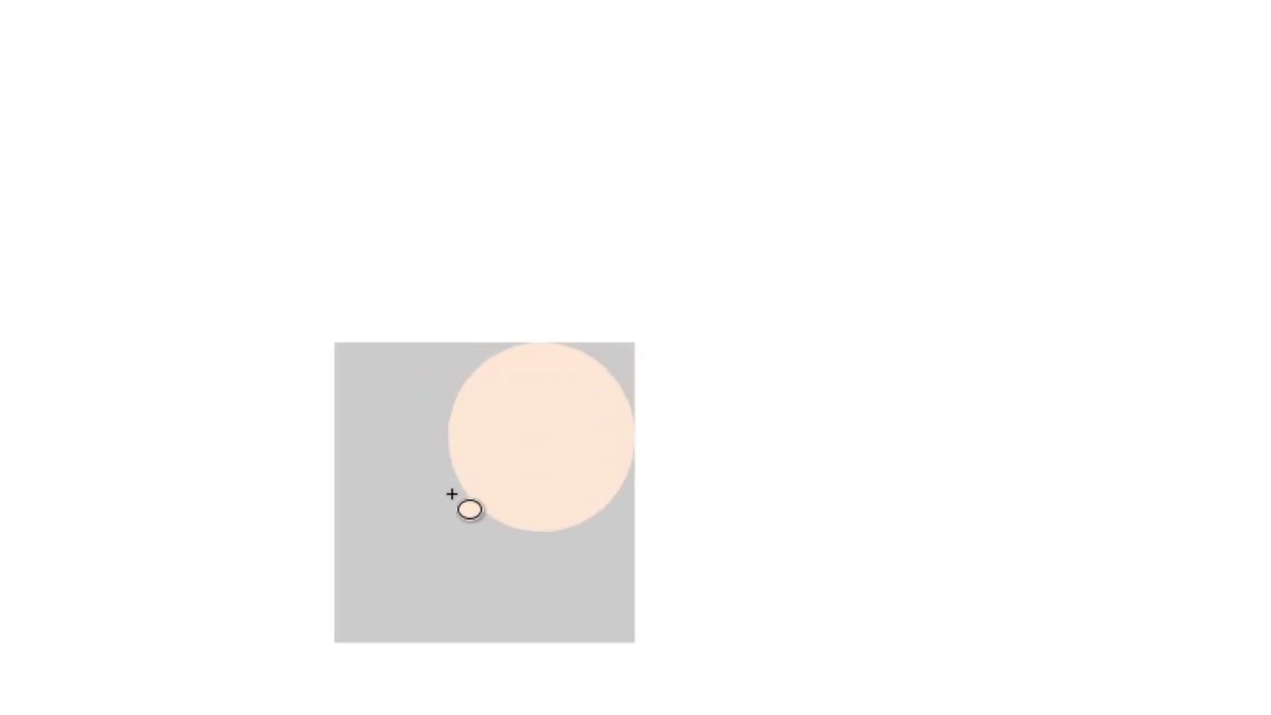
drag(452, 494, 331, 641)
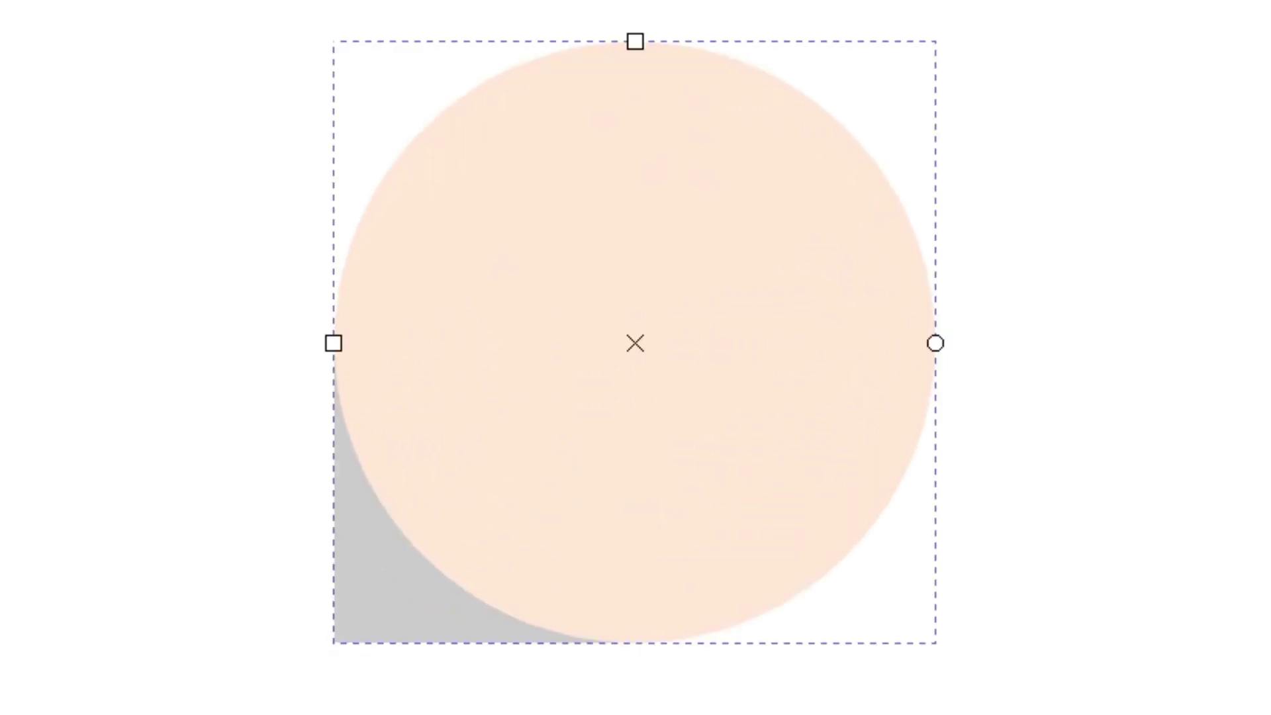
key(s)
key(Page_Down)
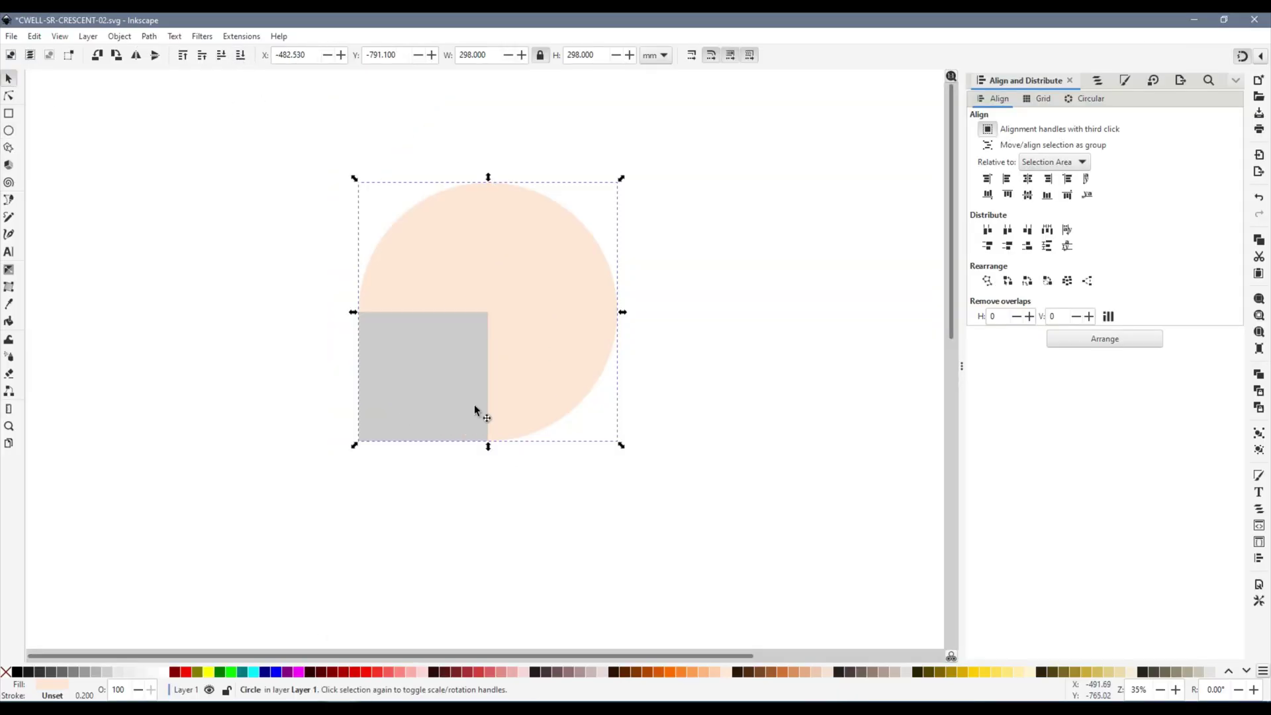
click(537, 475)
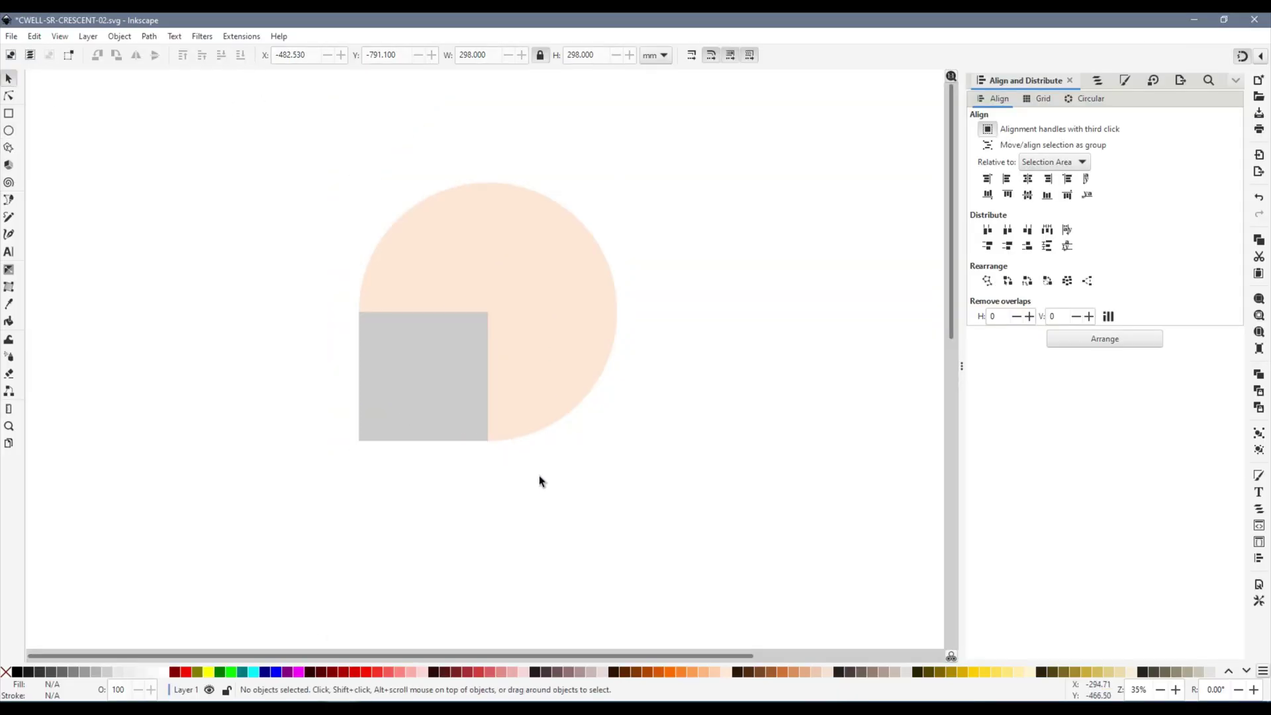
Step: Duplicate the grey square in a darker grey, size it to 95 mm and place it directly above the original, left edges aligned
click(470, 407)
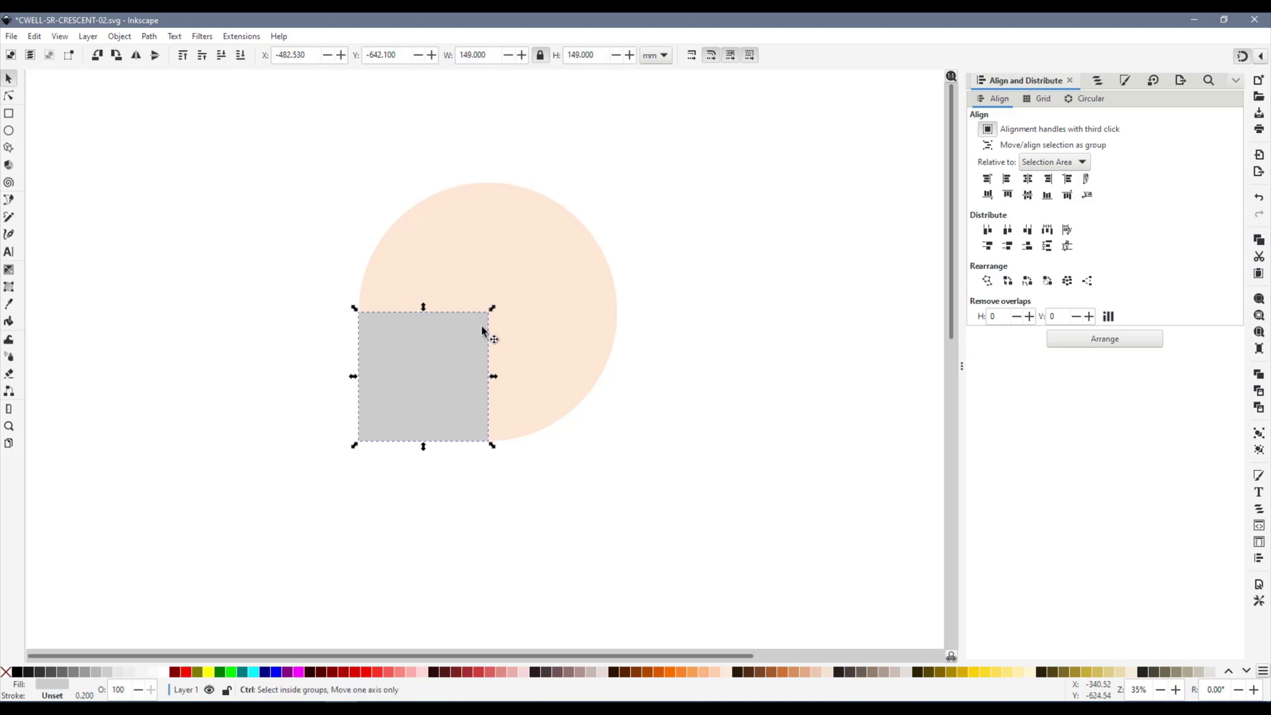
scroll(482, 326, up, 1)
scroll(582, 440, up, 2)
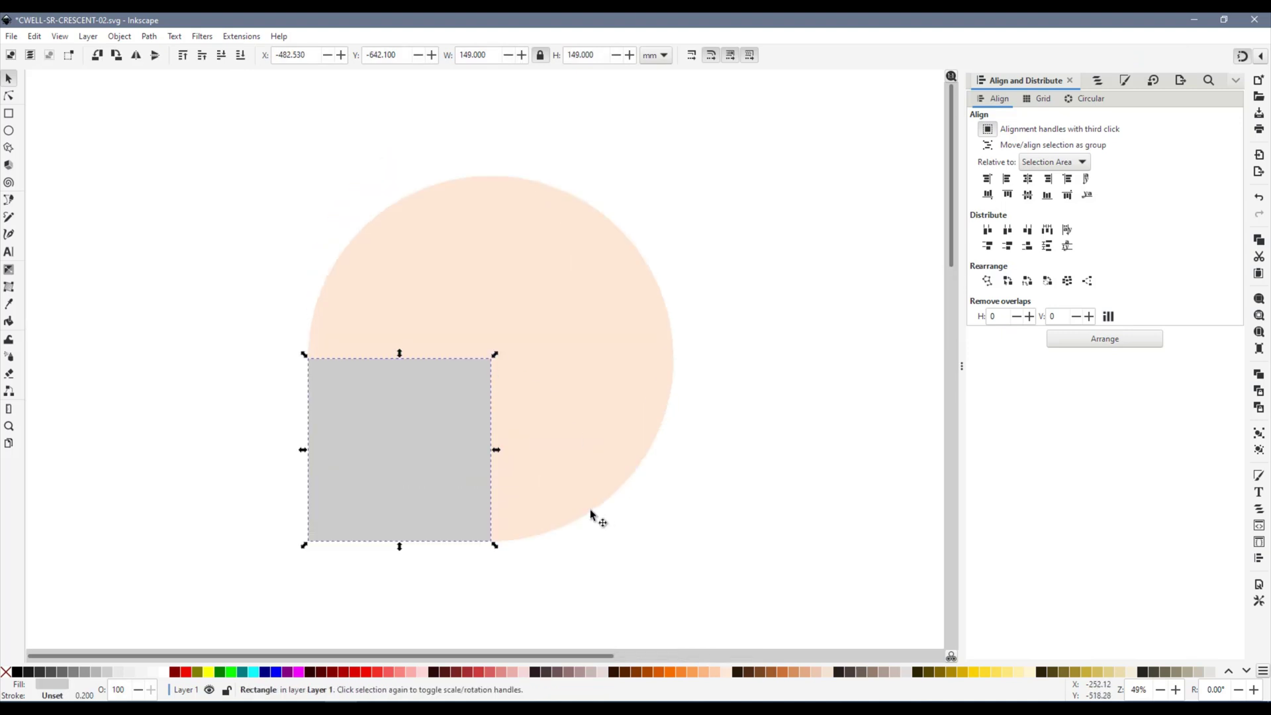
click(77, 672)
triple_click(484, 55)
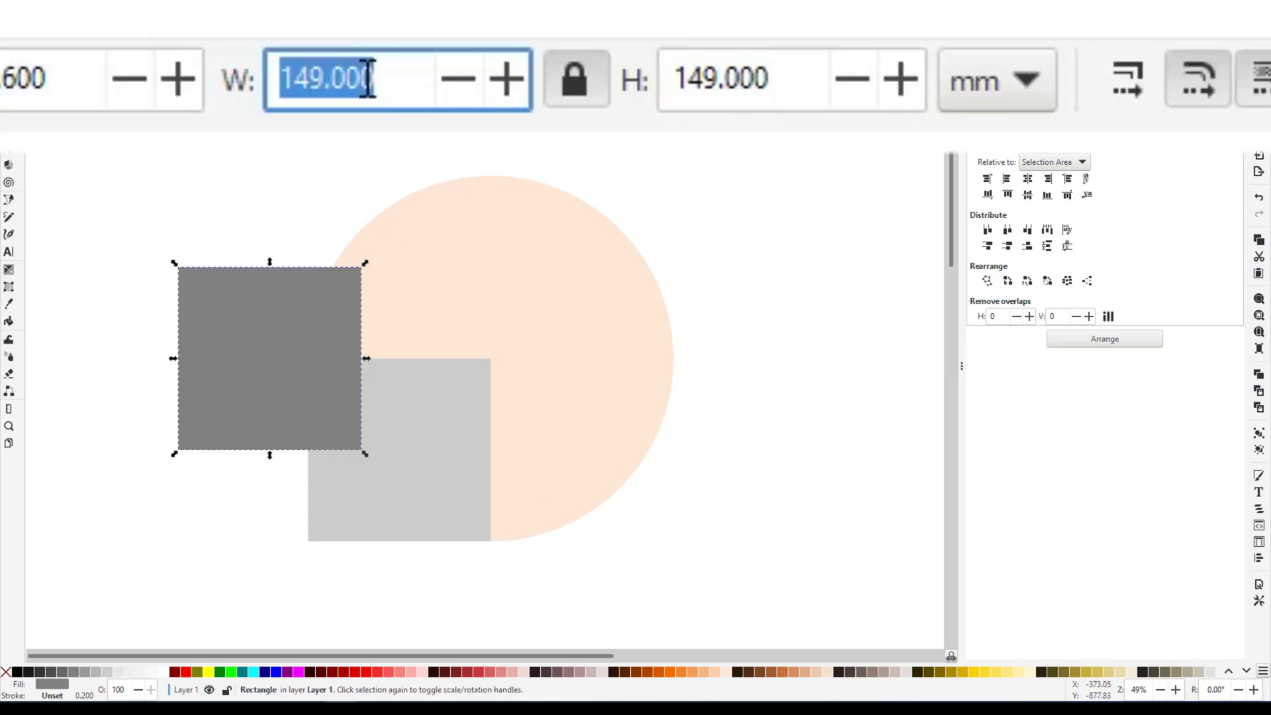
text(9)
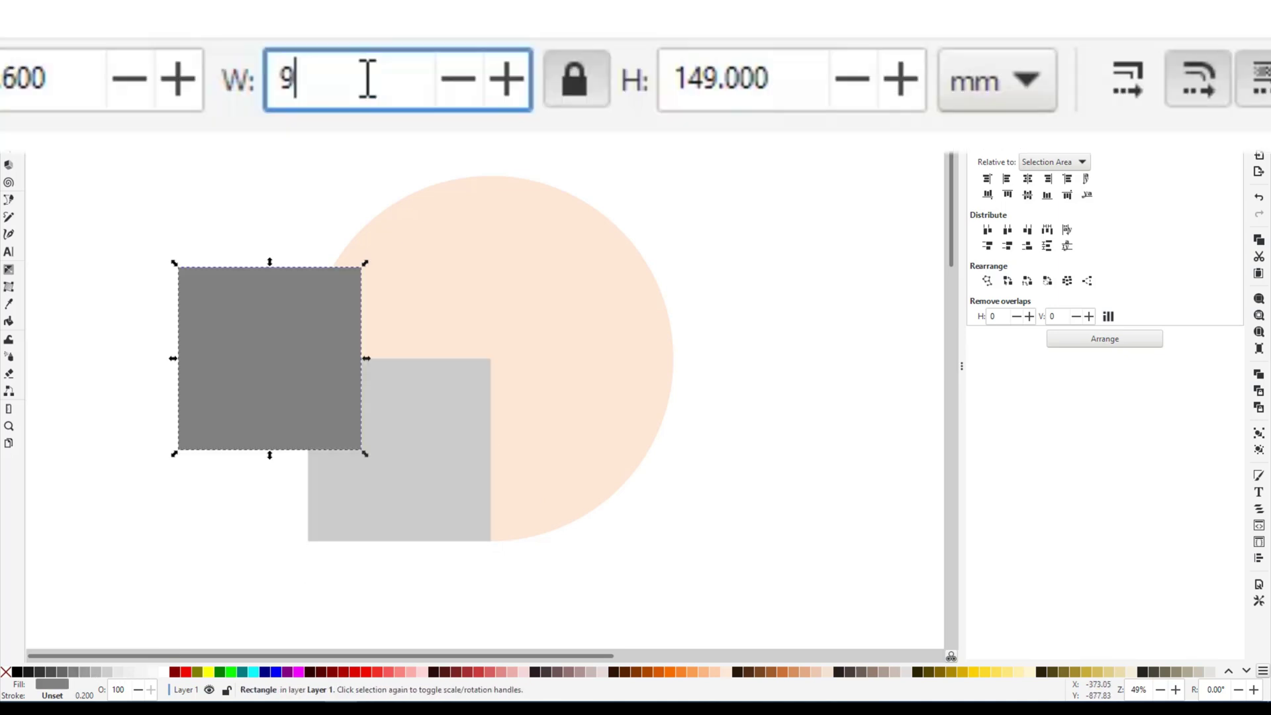
text(5)
key(Return)
drag(231, 383, 379, 312)
Step: Duplicate the circle on top with fill #FFB380 and scale it about its centre to the 95 mm square's right edge, 108 mm wide
click(548, 374)
key(ctrl)
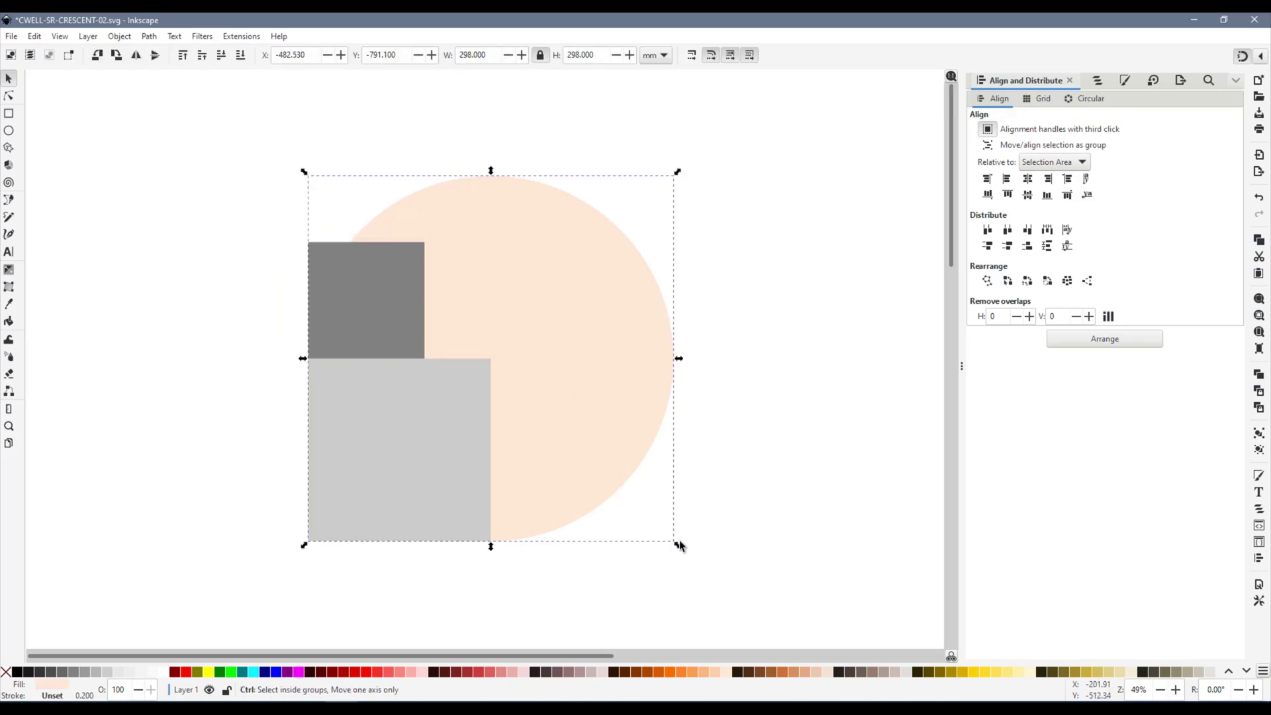
key(Home)
click(703, 672)
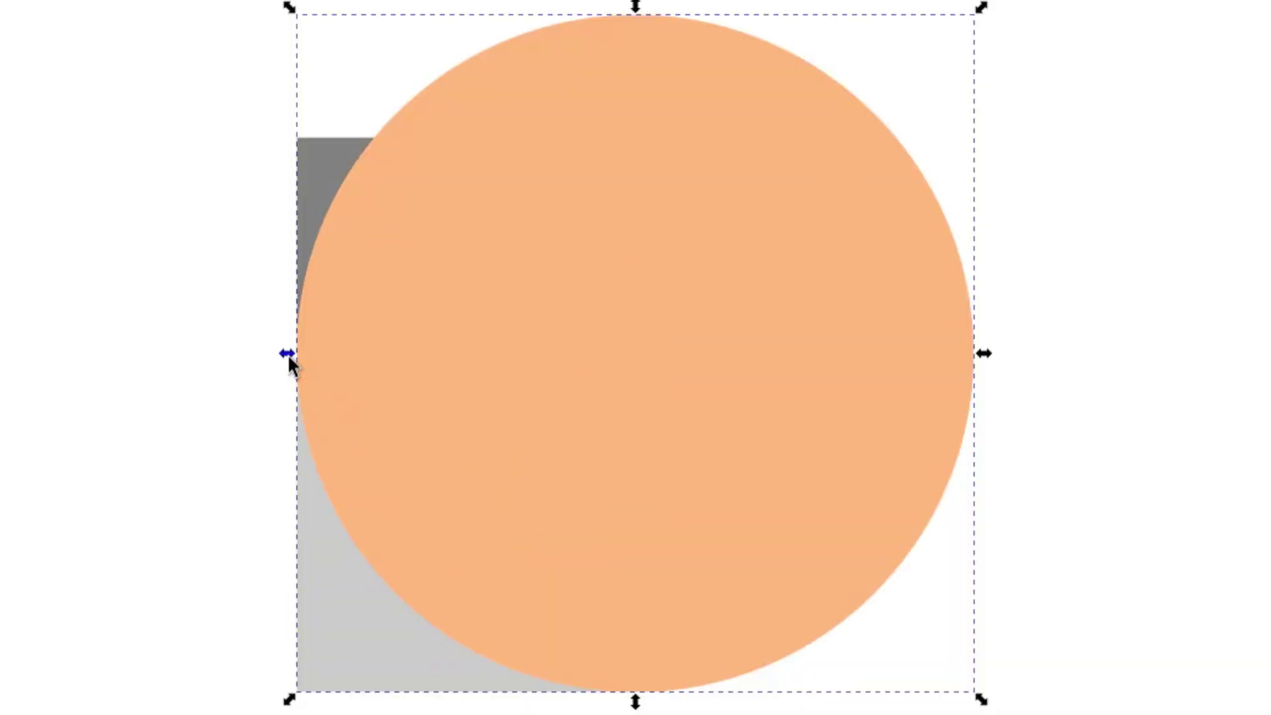
drag(288, 354, 505, 349)
key(ctrl)
click(660, 583)
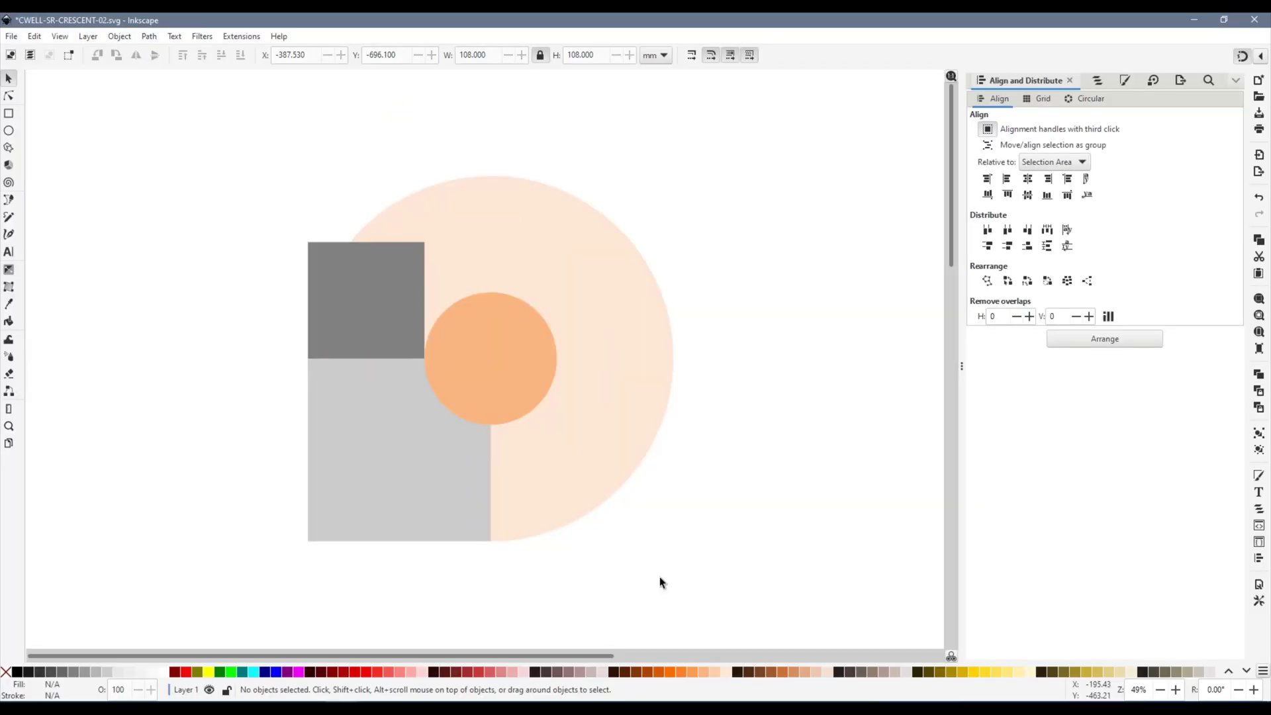
Step: Duplicate the 95 mm square in dark grey, halve it to 47.5 mm and place it in that square's lower-left corner
click(397, 344)
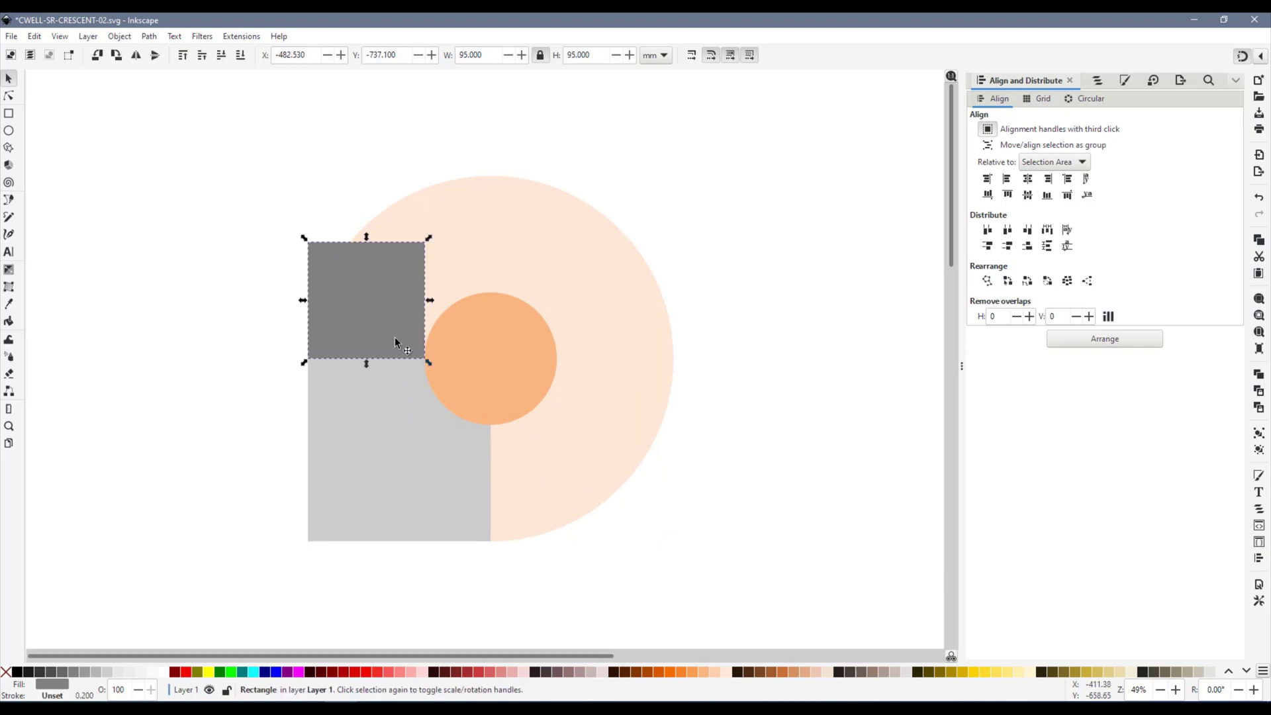
click(55, 674)
click(494, 55)
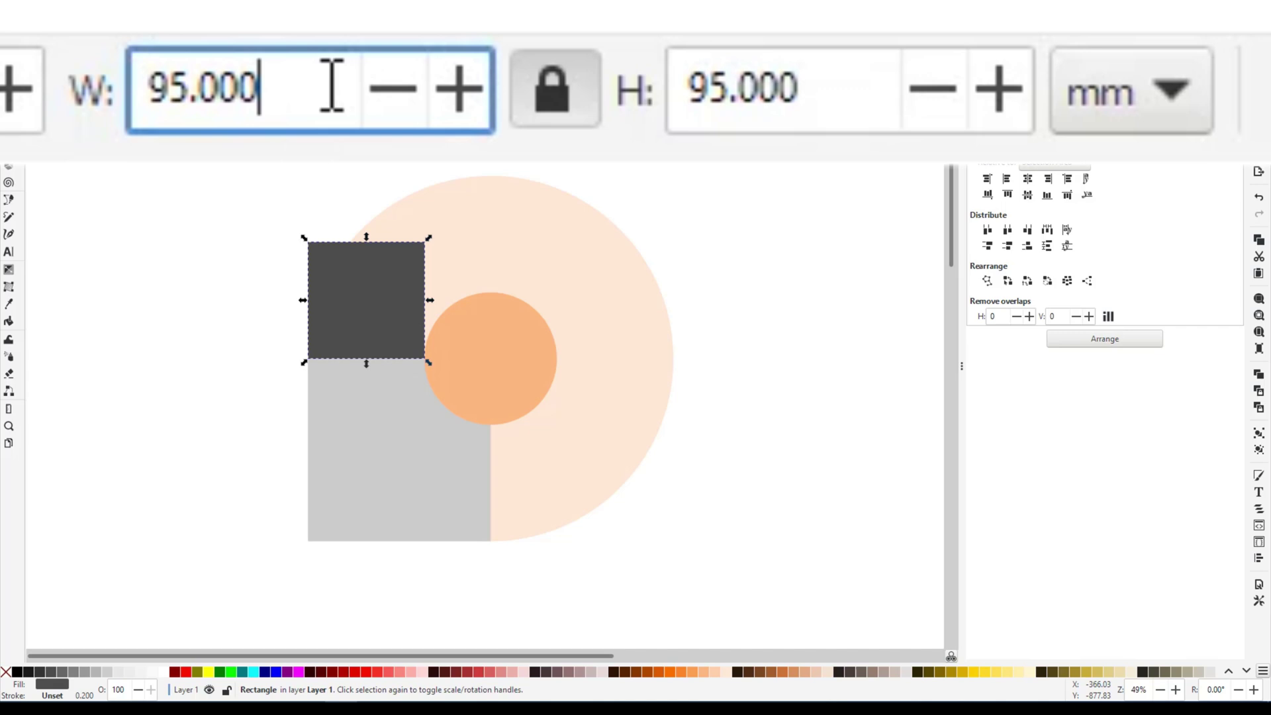
text(/2)
key(Return)
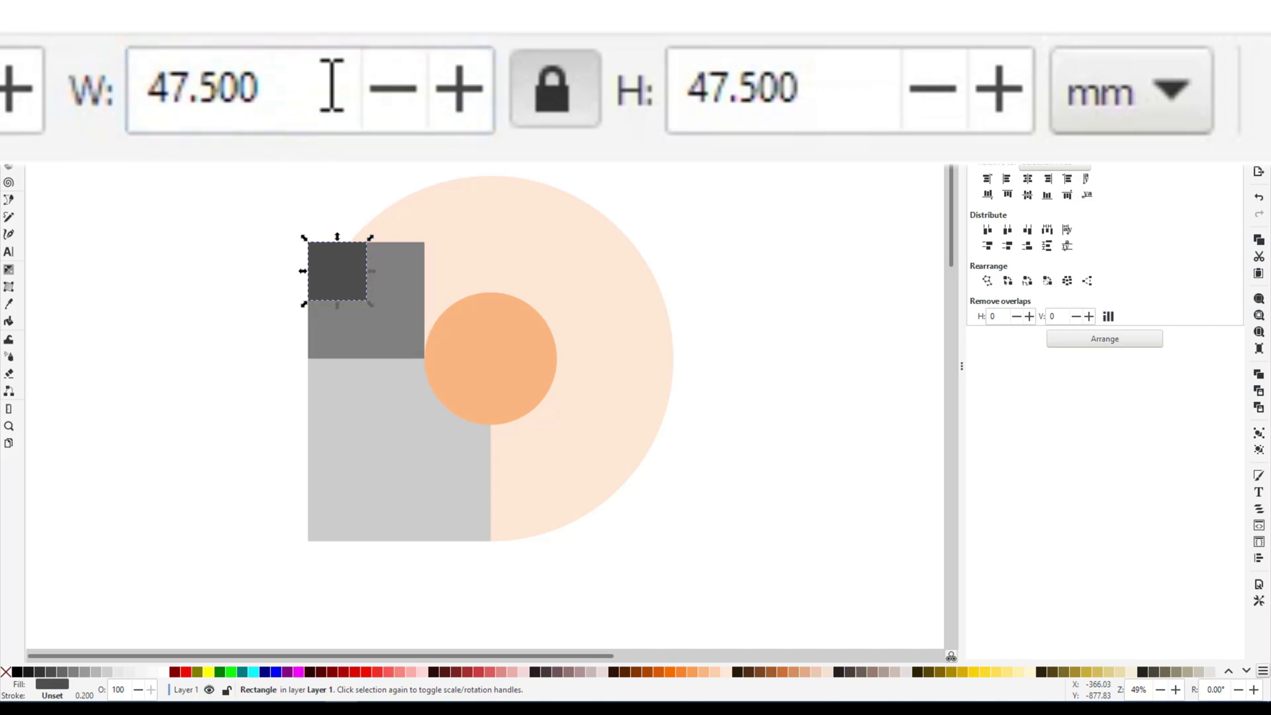
drag(332, 299, 331, 358)
Step: Duplicate the small circle in orange, enlarge it about its centre to 203 mm to meet the 47.5 mm square, and lower it one level
click(539, 368)
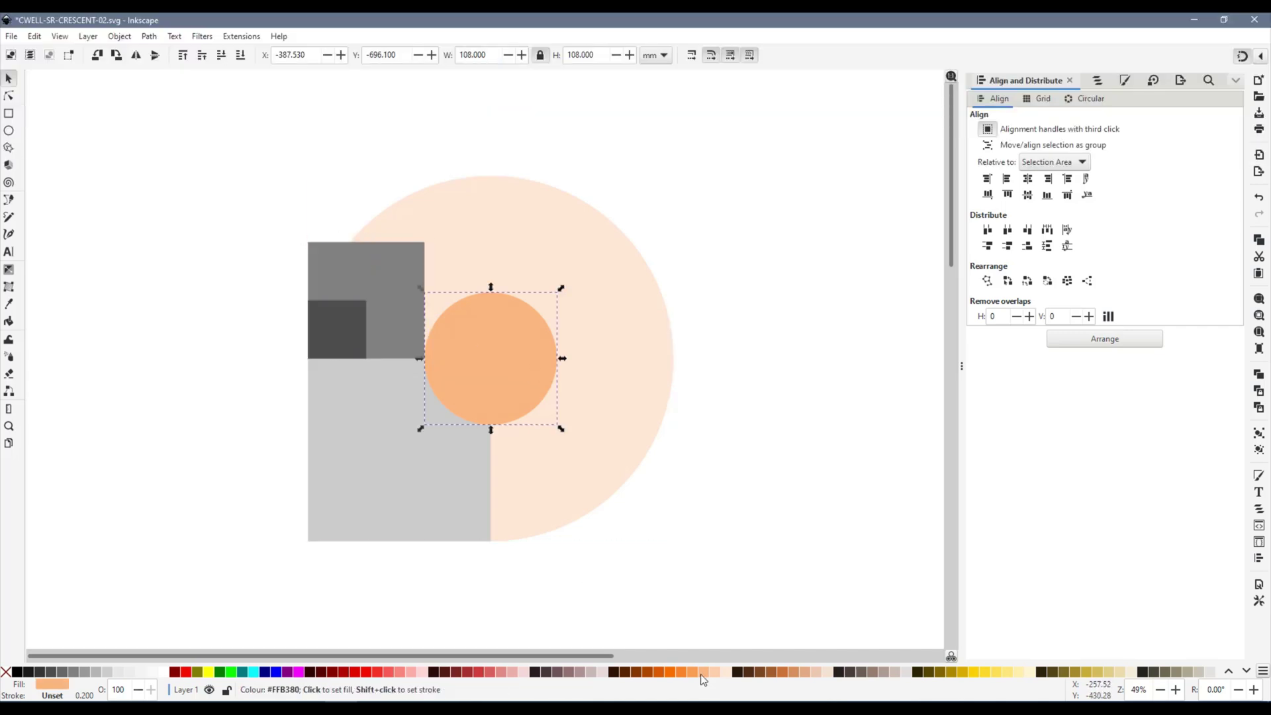
click(671, 674)
drag(419, 359, 368, 360)
click(221, 55)
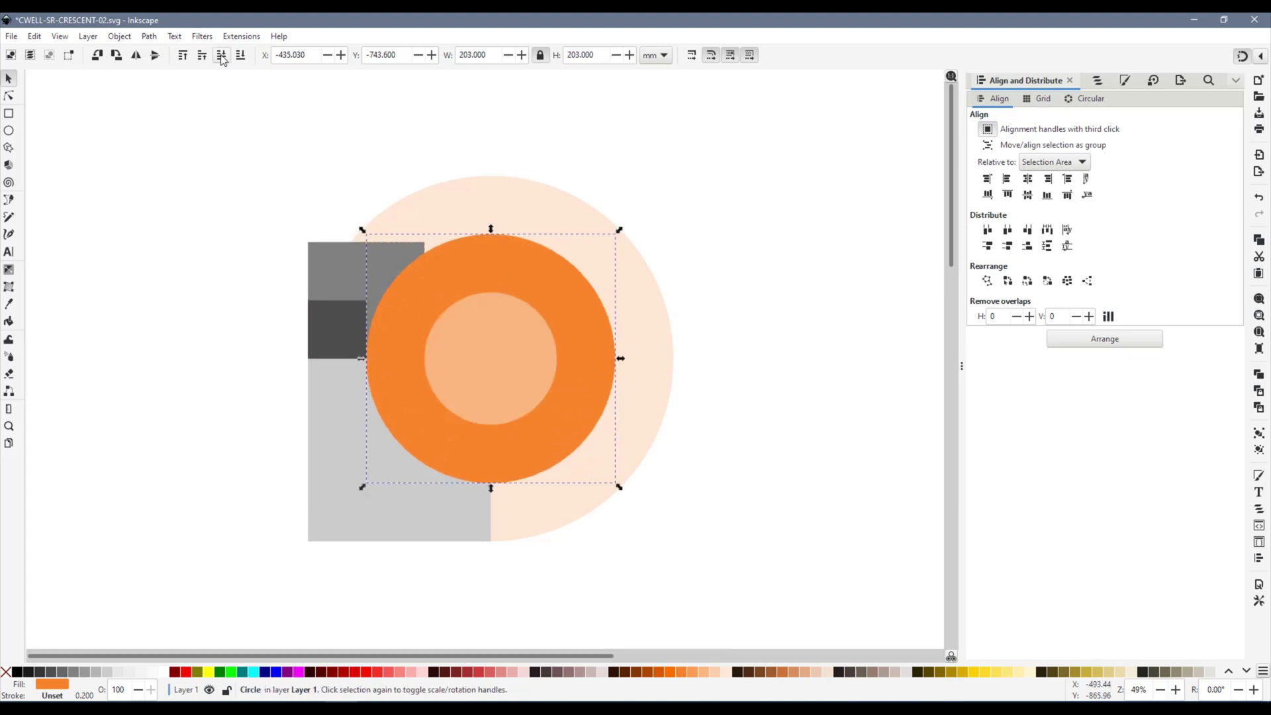
Step: Add a 4 mm black square and place it in the lower-left corner of the 47.5 mm square
scroll(158, 288, up, 1)
key(Tab)
double_click(472, 55)
text(4)
key(Return)
scroll(297, 338, up, 3)
drag(512, 248, 343, 443)
click(247, 431)
Step: Add a dark orange concentric circle 290 mm wide, meeting the 4 mm square's edge, and lower it behind the smaller circles
scroll(240, 428, down, 3)
click(592, 450)
click(647, 673)
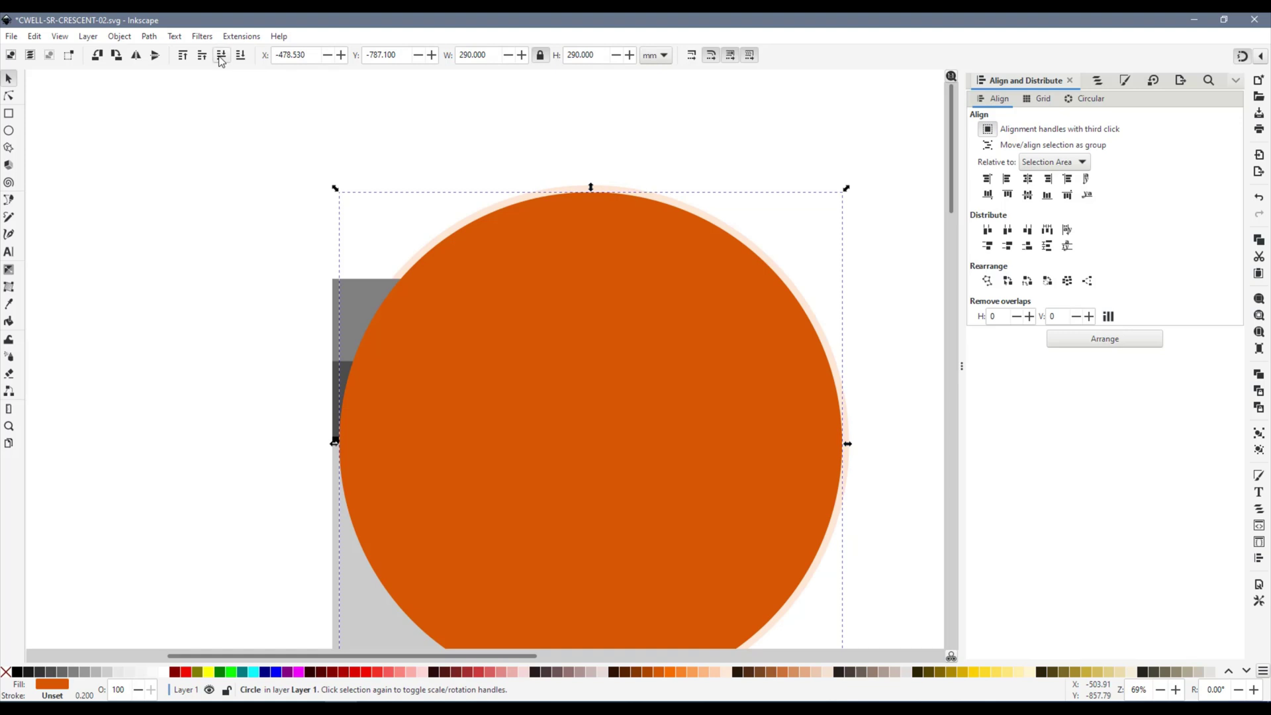
key(Page_Down)
key(Page_Down)
key(Page_Down)
key(Escape)
scroll(720, 399, down, 2)
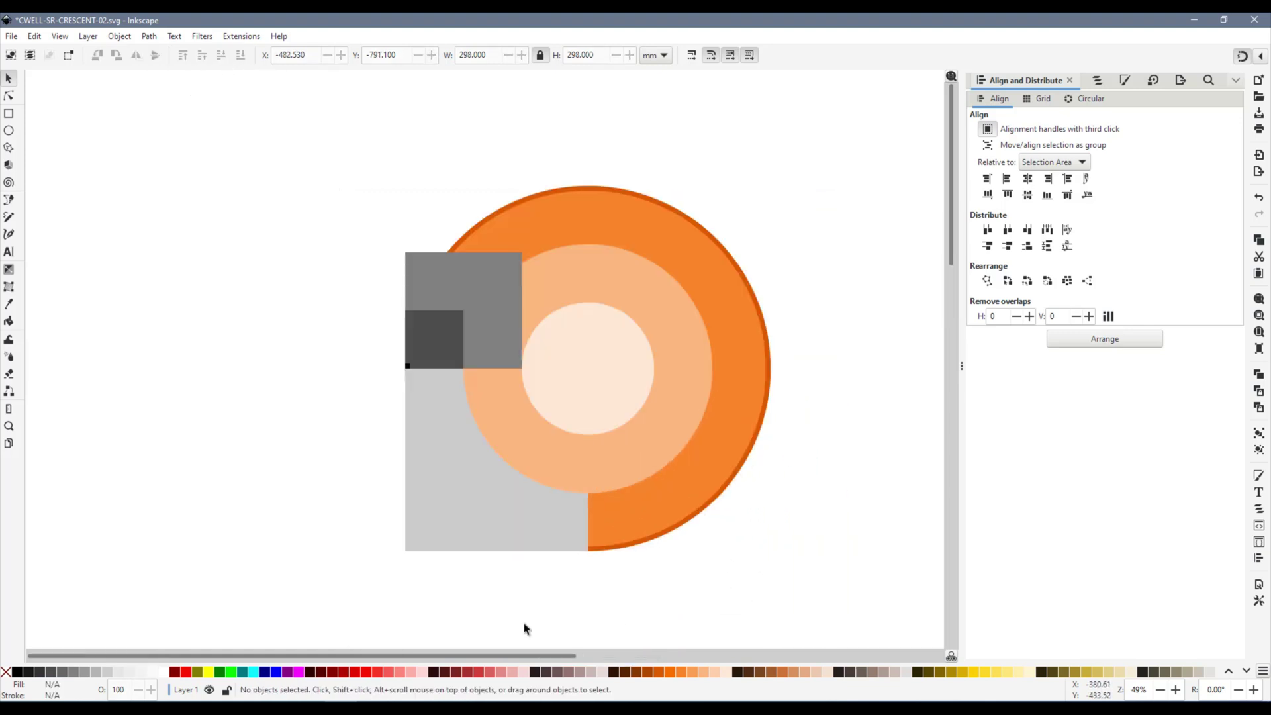
Step: Save the drawing and move the whole group of selected circles and squares up and to the left on the canvas
scroll(692, 556, down, 2)
key(ctrl+s)
scroll(636, 616, right, 2)
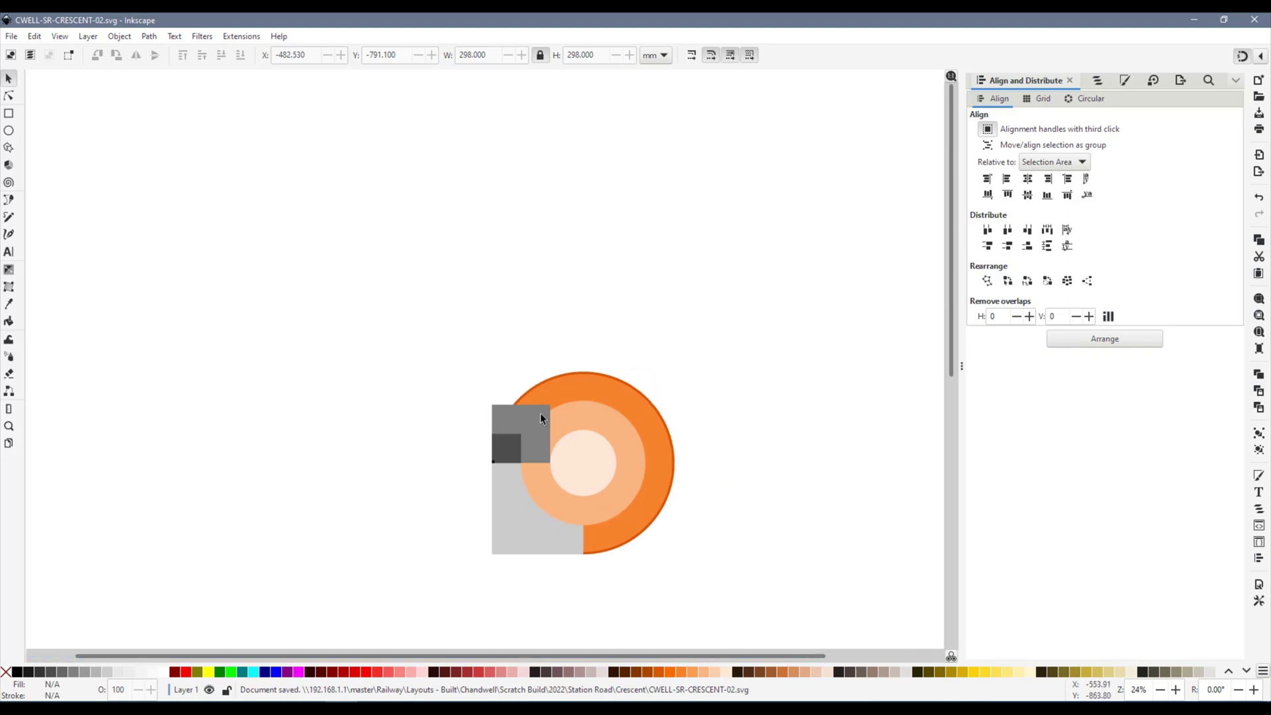
drag(447, 326, 775, 586)
drag(588, 451, 198, 335)
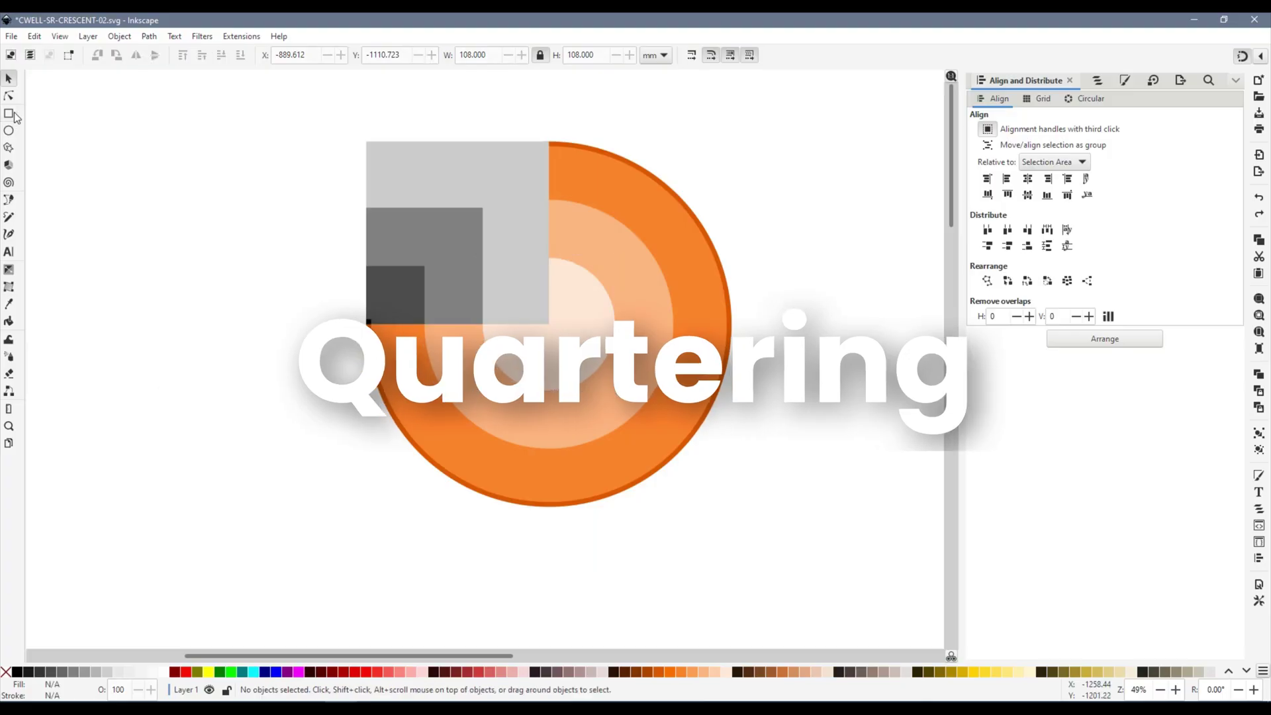
Step: Draw a gold rectangle about 203 mm wide from the circles' centre line and stretch it downward to cover their right half
click(8, 113)
drag(548, 324, 799, 97)
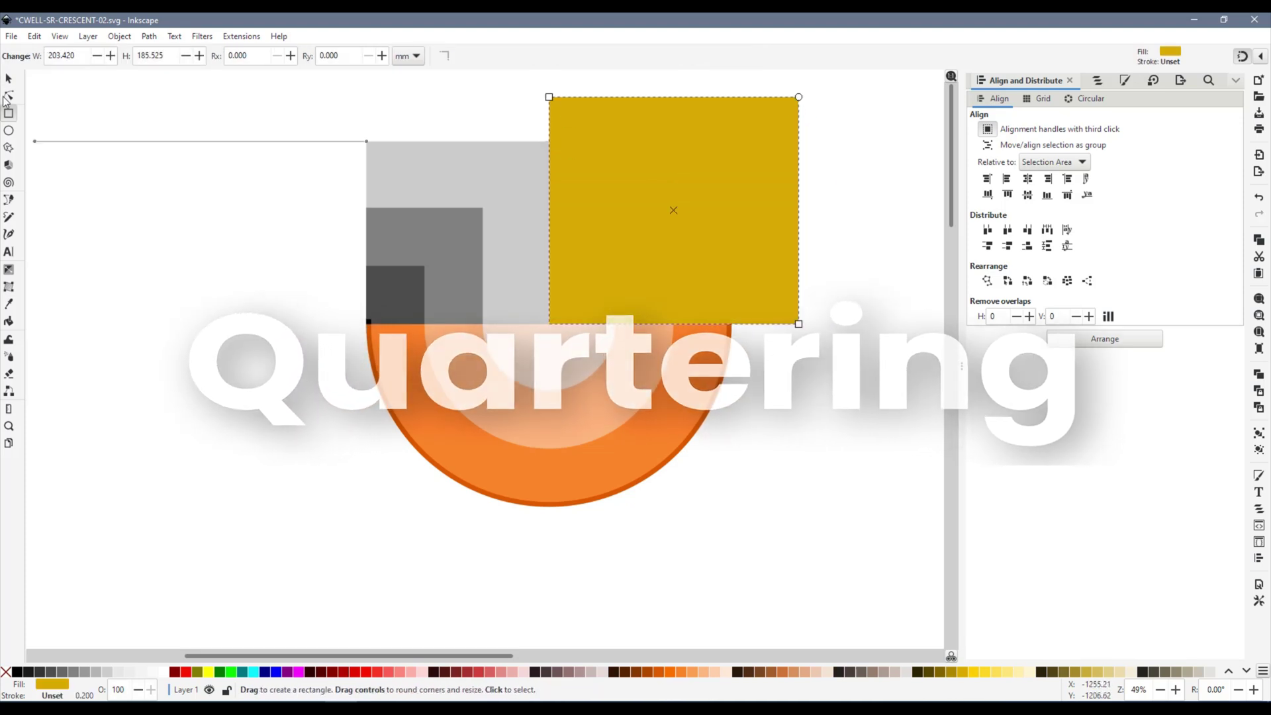
click(9, 78)
mouse_move(673, 329)
mouse_down()
mouse_move(673, 602)
mouse_move(674, 329)
mouse_up()
Step: Duplicate the gold rectangle over the circles' upper-left area, union both into one stepped shape and raise it to the top
click(241, 55)
key(ctrl+d)
drag(544, 210, 193, 210)
shift+click(696, 543)
key(ctrl+plus)
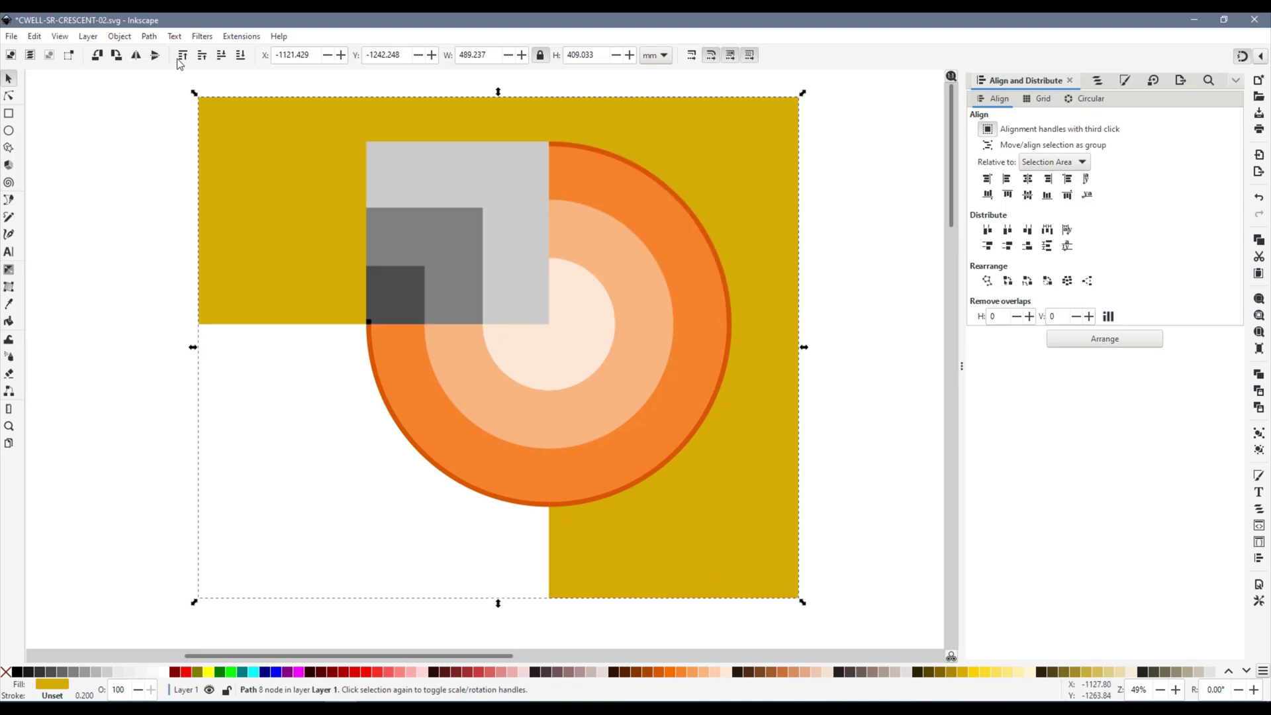
click(183, 55)
Step: Subtract the gold shape from the two innermost circles, leaving their lower-left quarters
shift+click(525, 357)
key(ctrl+minus)
click(529, 414)
shift+click(656, 413)
key(ctrl+minus)
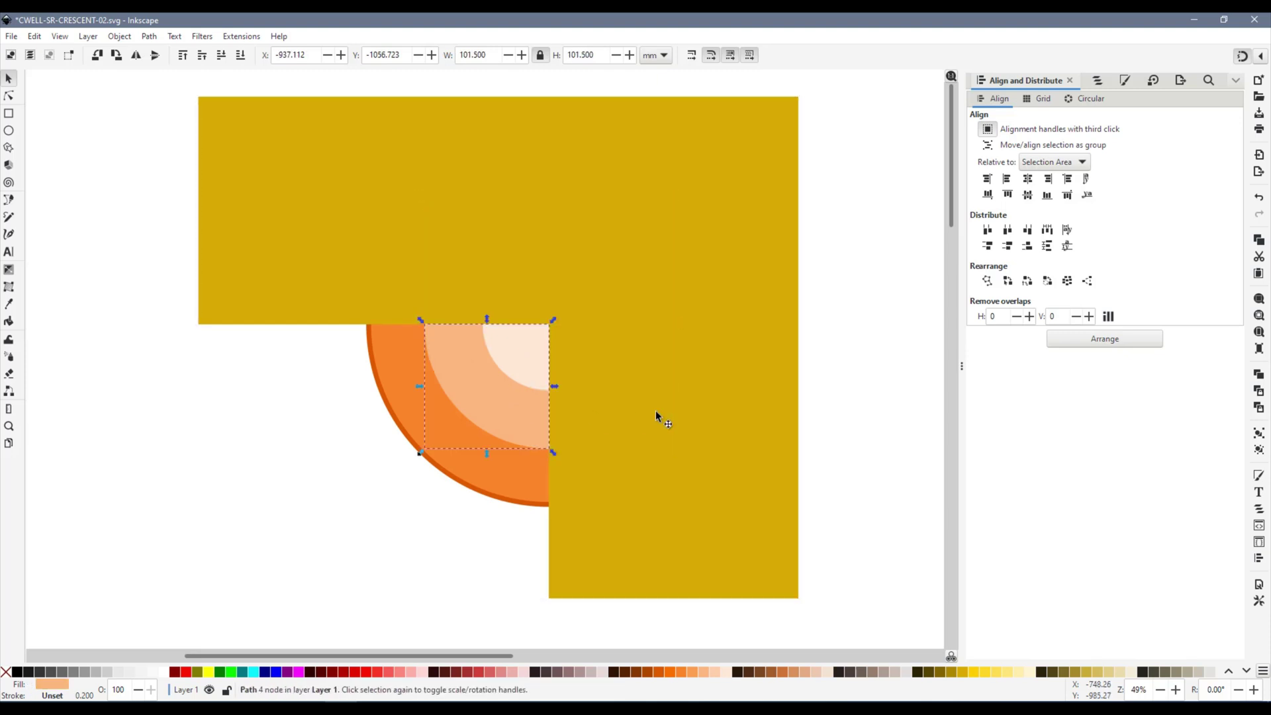
Step: Subtract the gold shape from the orange circle and the outermost dark orange circle, leaving their lower-left quarters
click(526, 470)
shift+click(679, 474)
key(ctrl+minus)
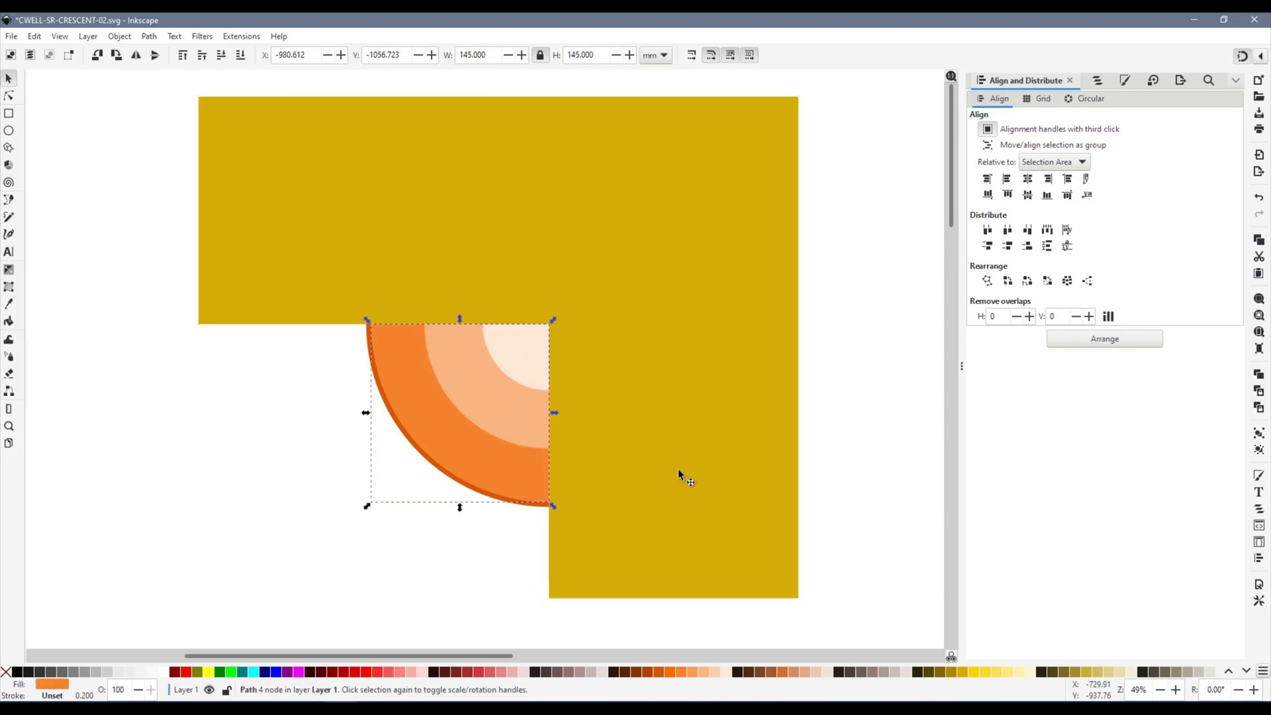
alt+click(542, 509)
shift+click(677, 527)
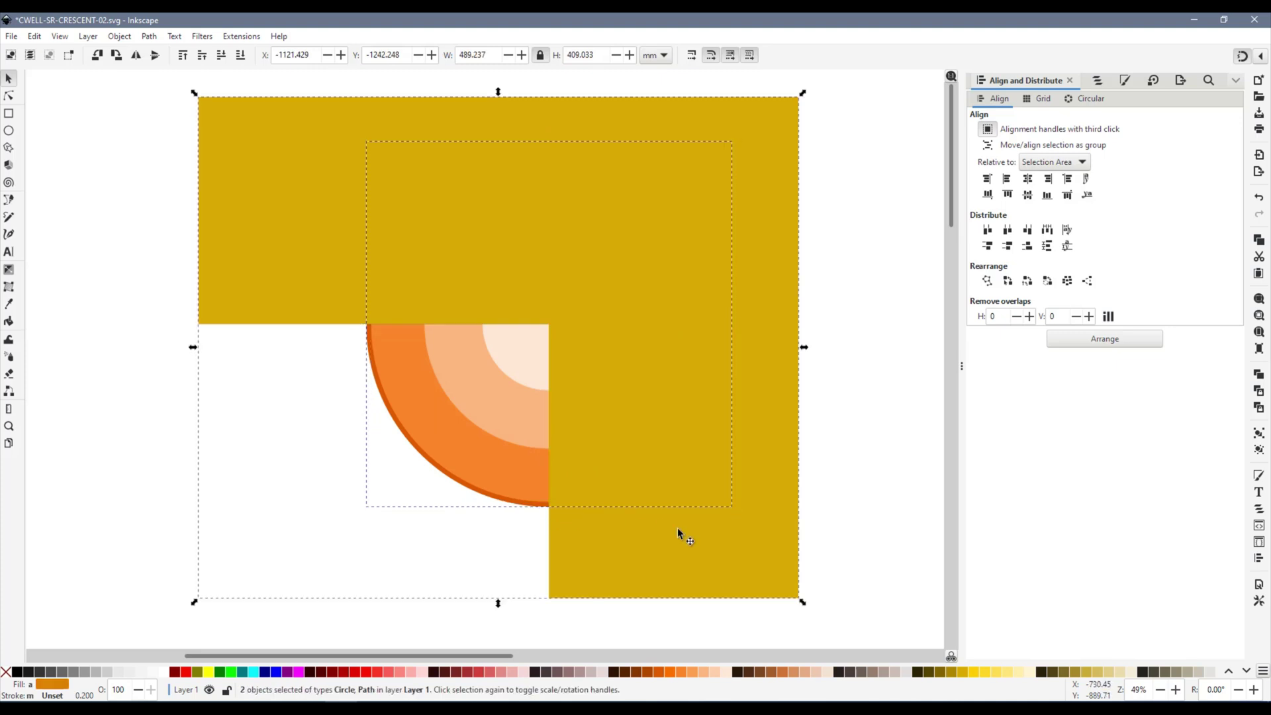
key(ctrl+minus)
click(678, 530)
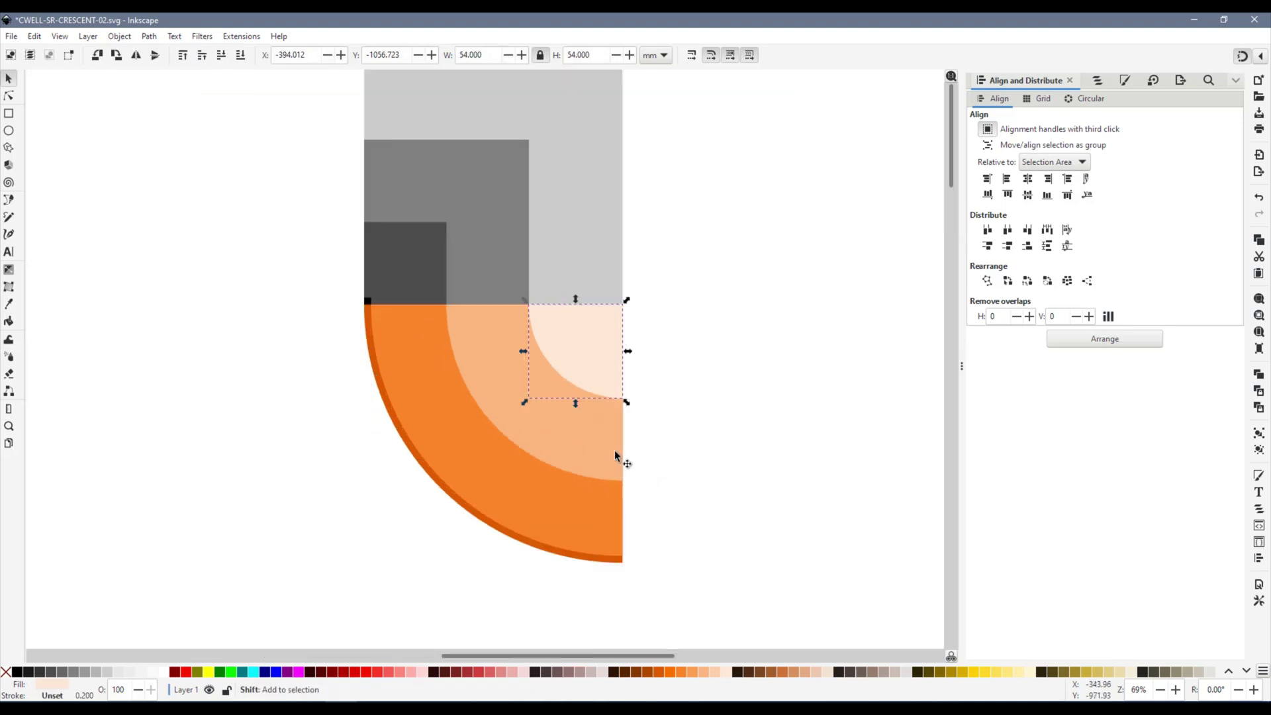
Step: Subtract the innermost quarter circle's shape from the light orange and the orange quarter circles
shift+click(615, 450)
shift+click(540, 414)
shift+click(481, 458)
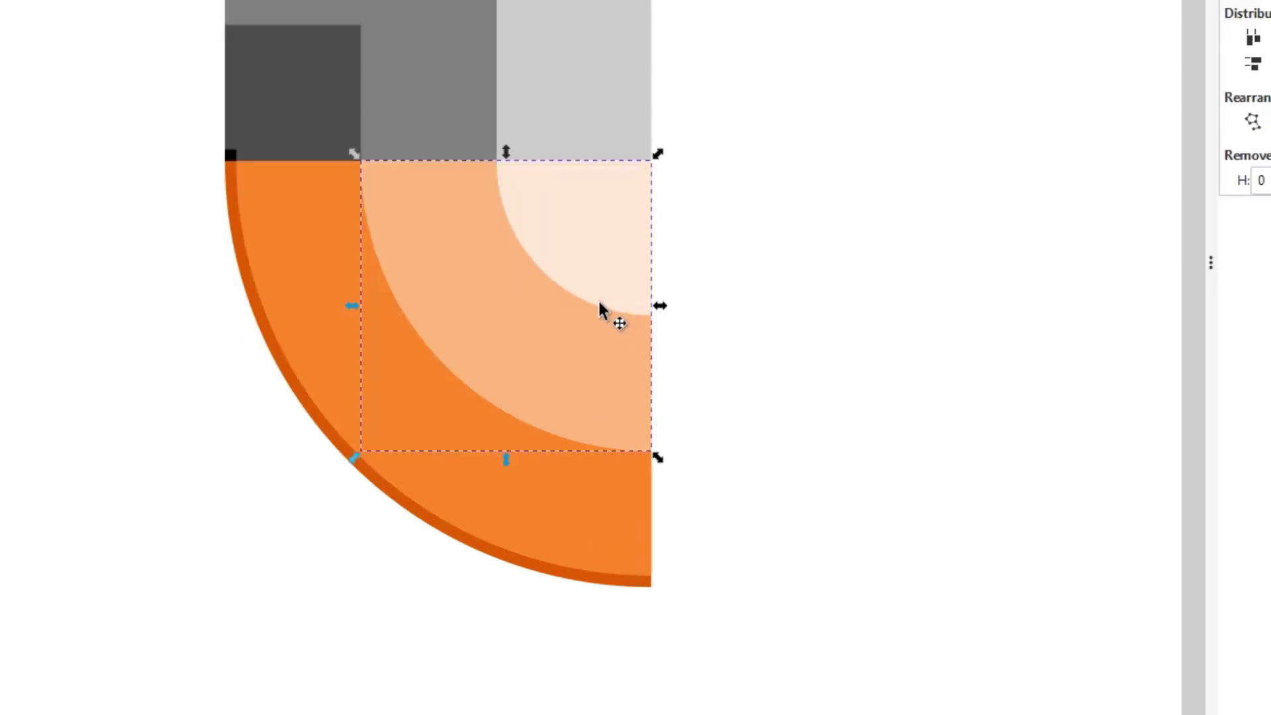
key(ctrl+minus)
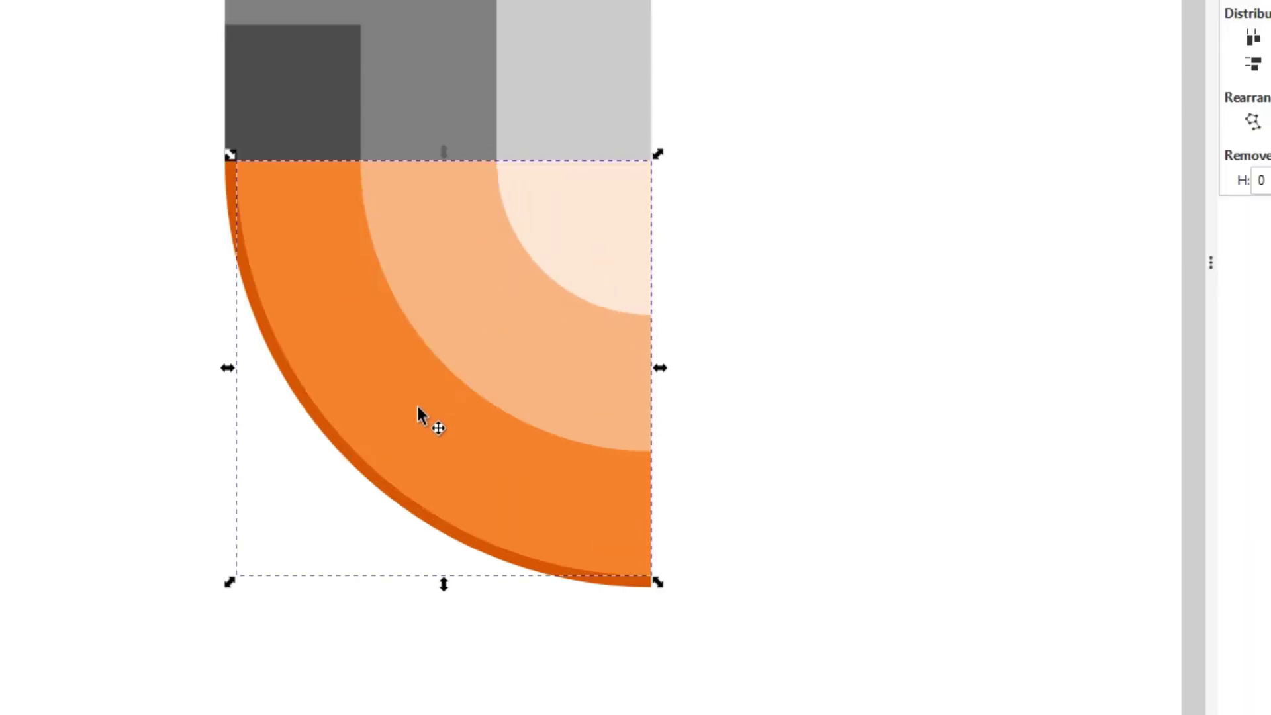
Step: Subtract the innermost quarter circle from the outermost dark orange quarter circle, opening the centre of the curve
click(598, 252)
shift+click(620, 586)
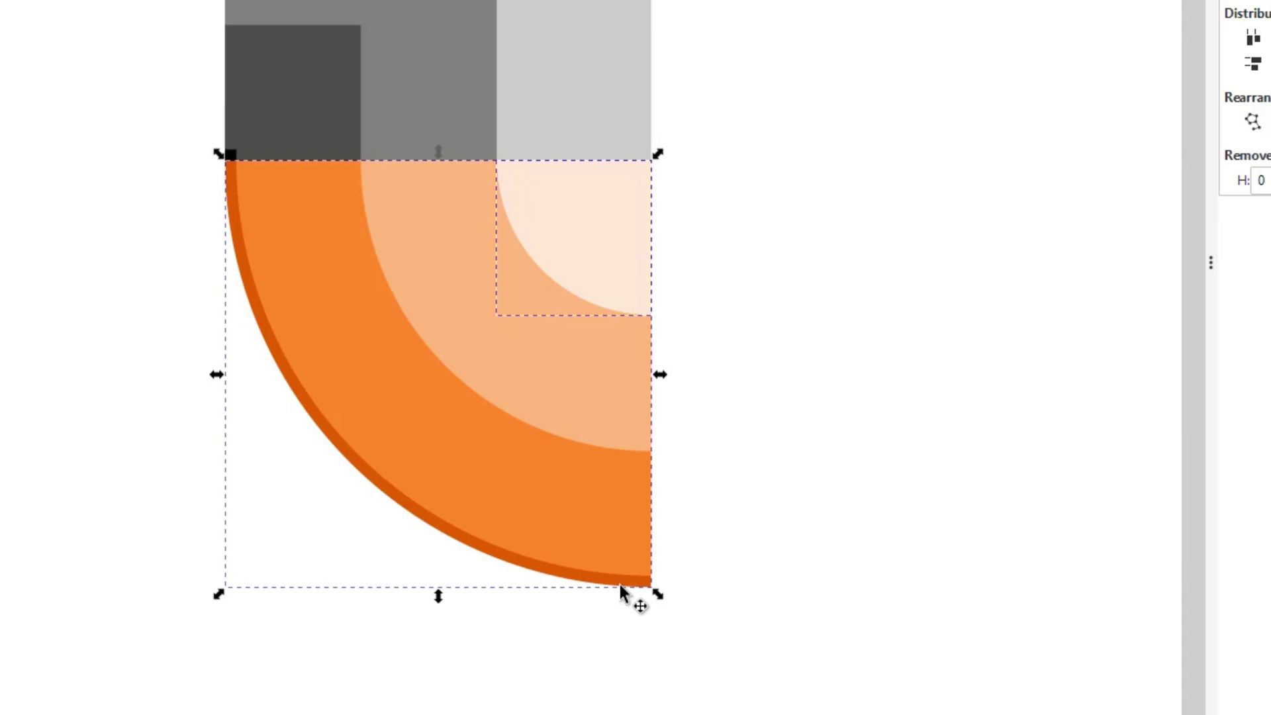
key(ctrl+minus)
click(811, 538)
scroll(754, 428, down, 2)
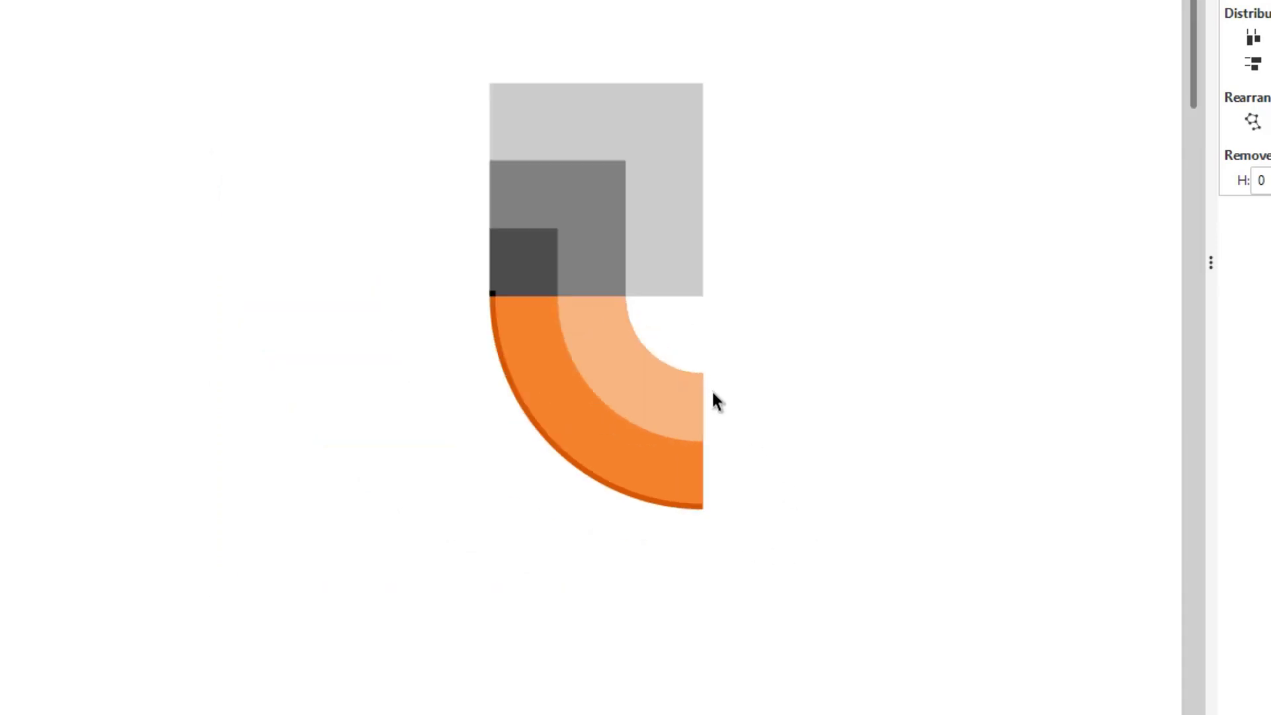
Step: Duplicate the complete set of grey squares and quarter-circle bands and place the copy beside the original
drag(745, 561, 455, 290)
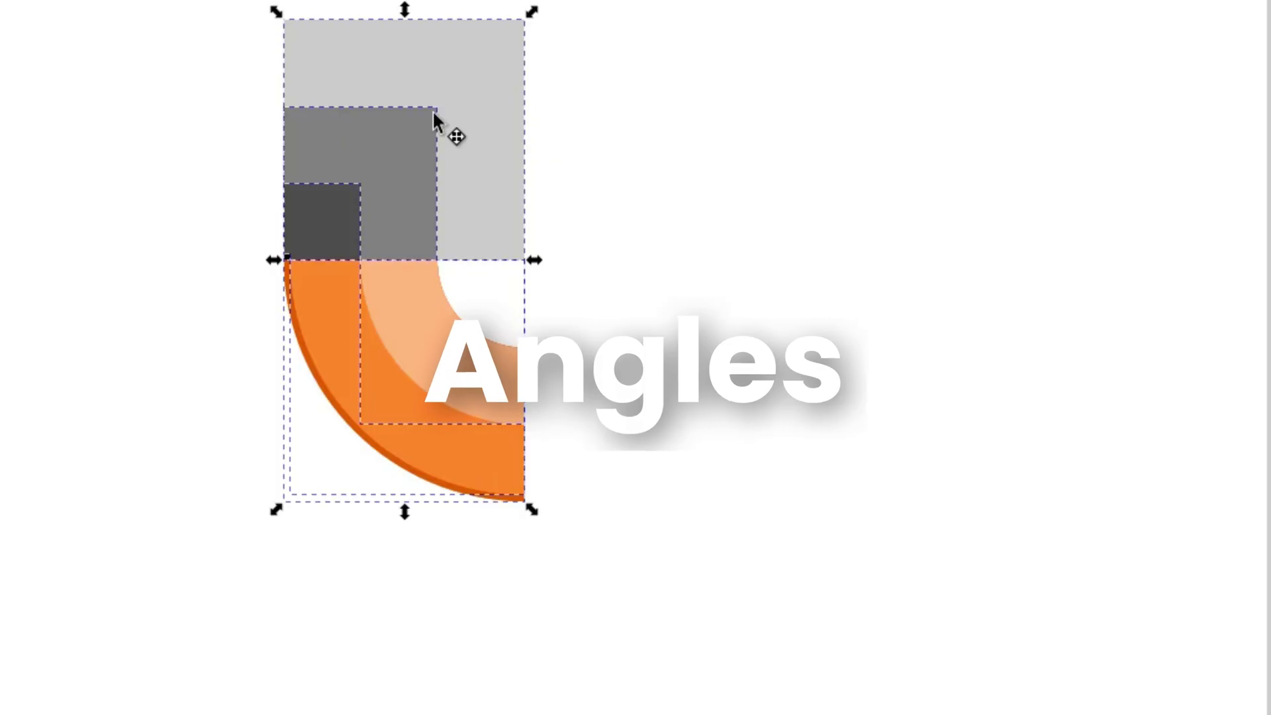
key(ctrl+d)
drag(440, 128, 1235, 131)
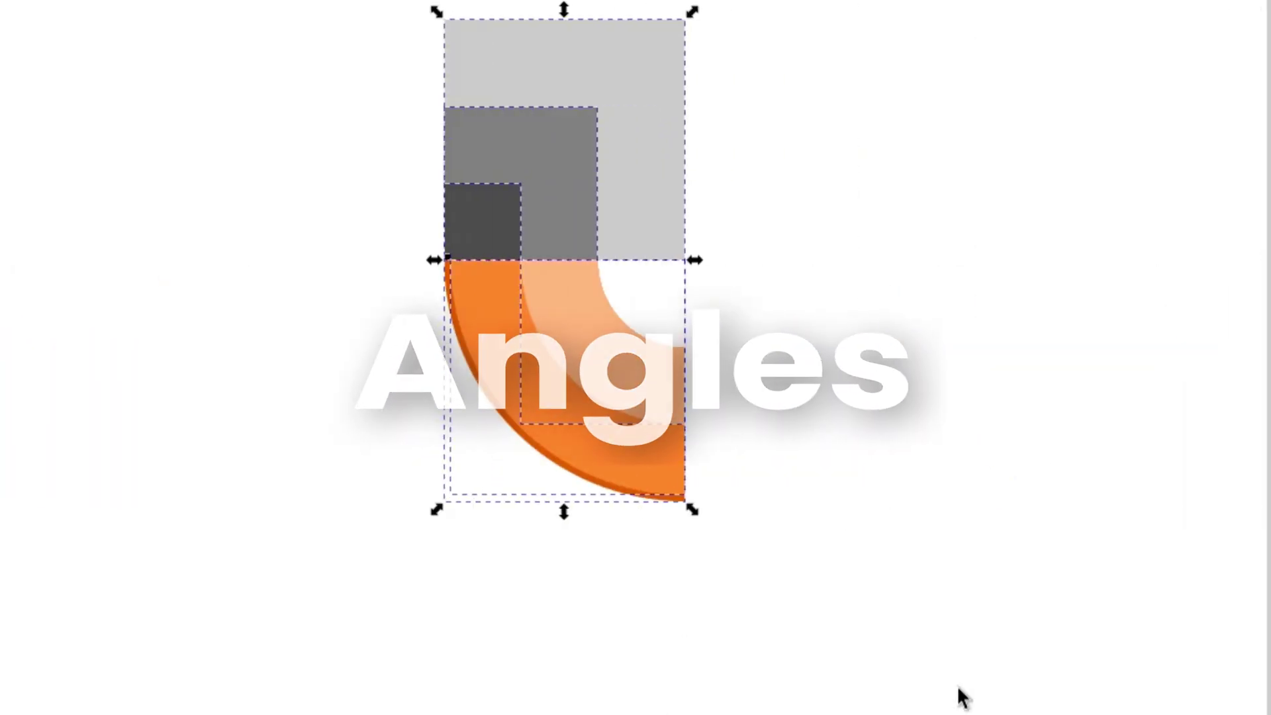
click(791, 406)
Step: Draw a horizontal straight line below the copied curve and rotate it by 118°
scroll(785, 390, down, 3)
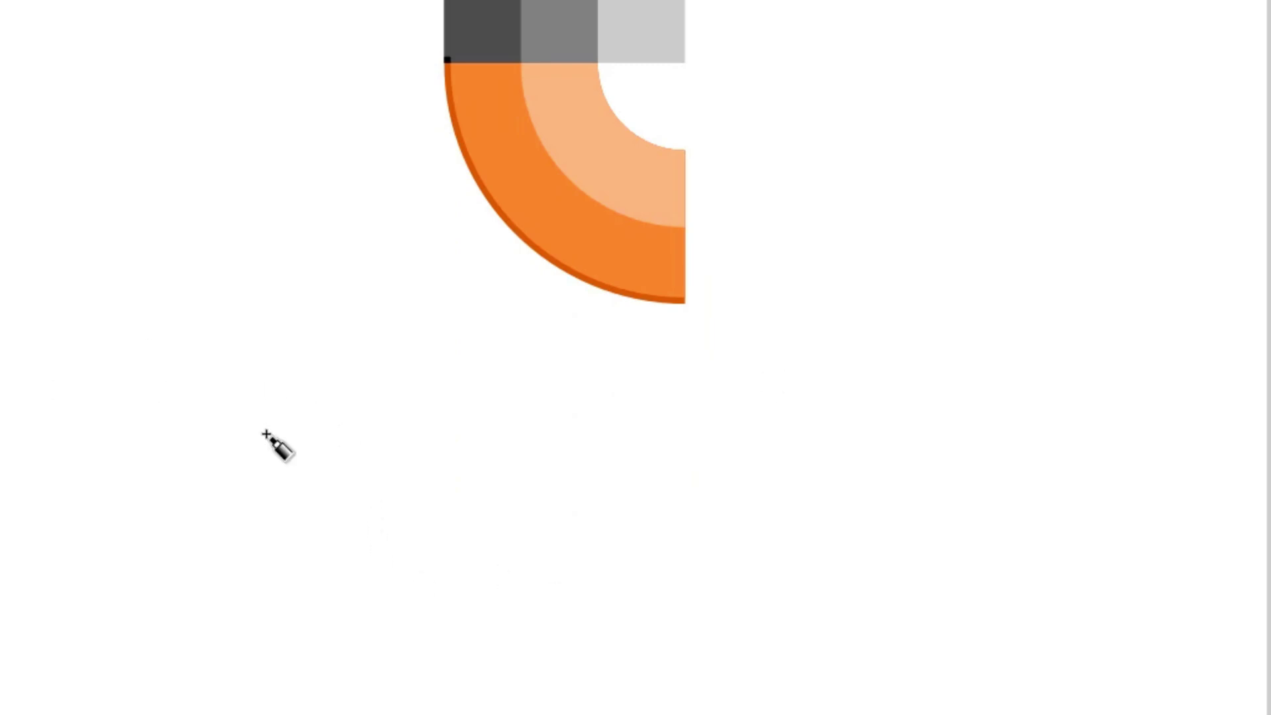
click(317, 501)
double_click(1037, 501)
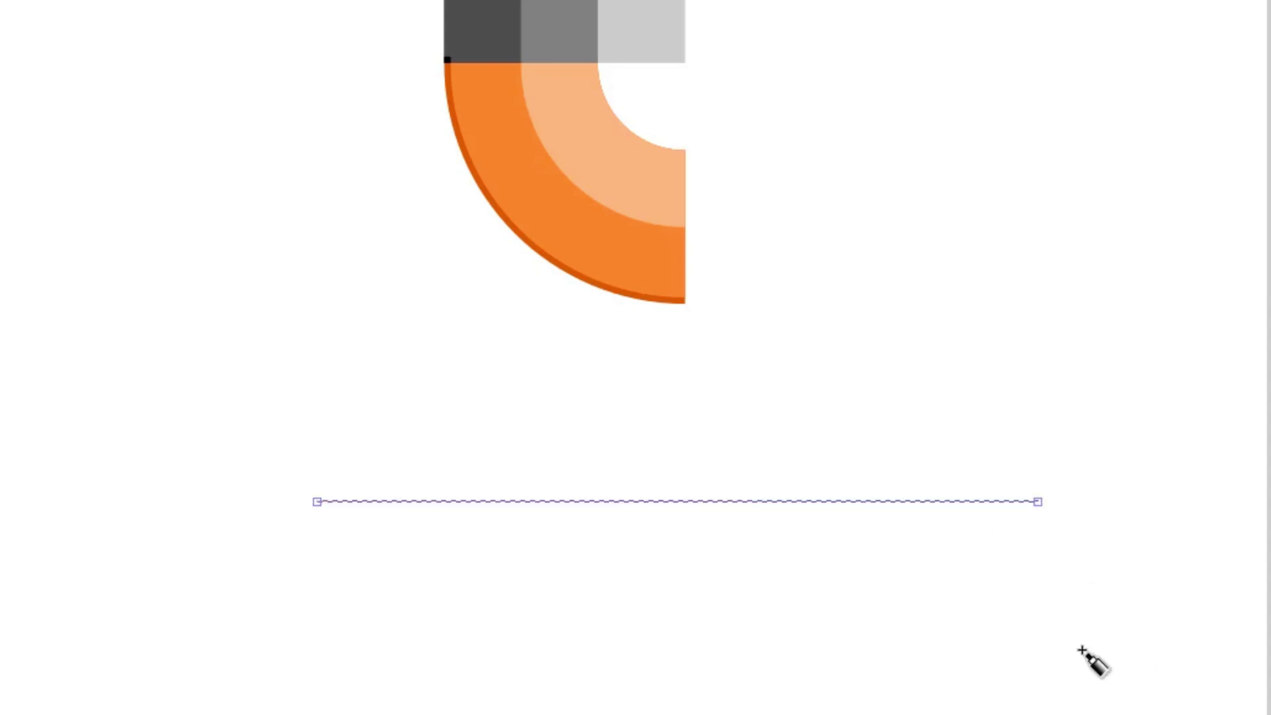
key(s)
click(709, 105)
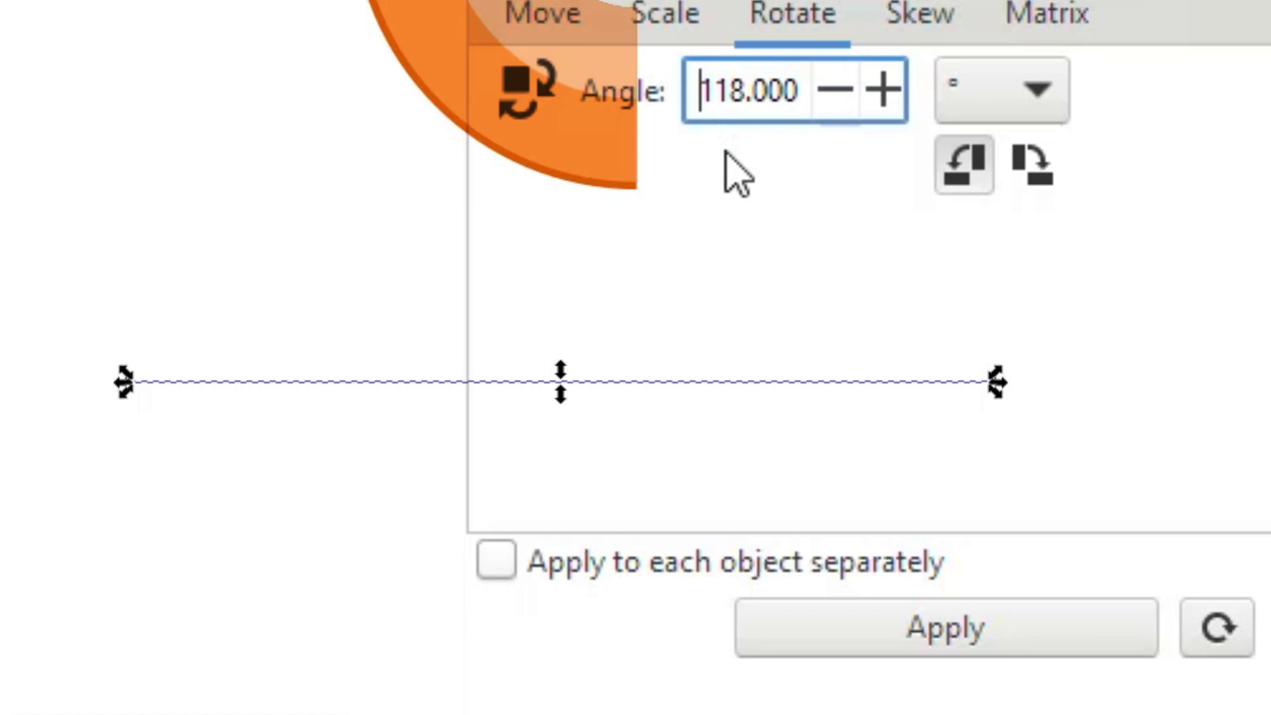
click(959, 639)
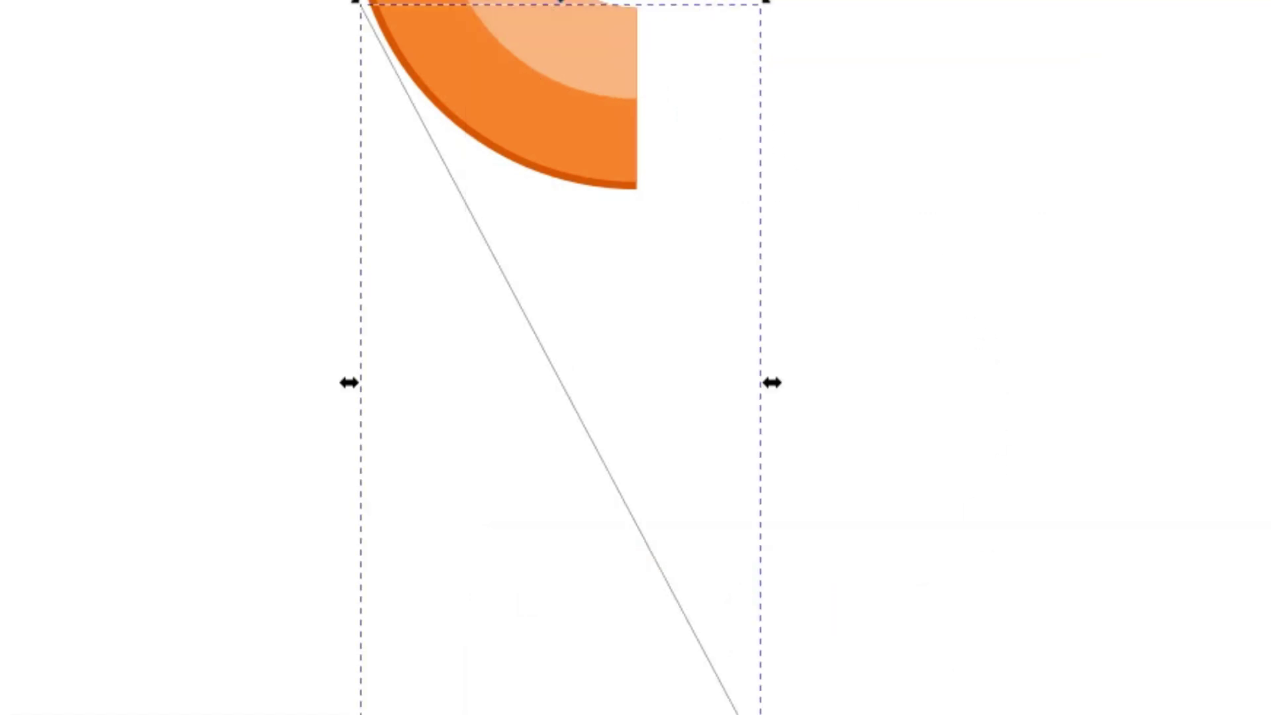
key(Escape)
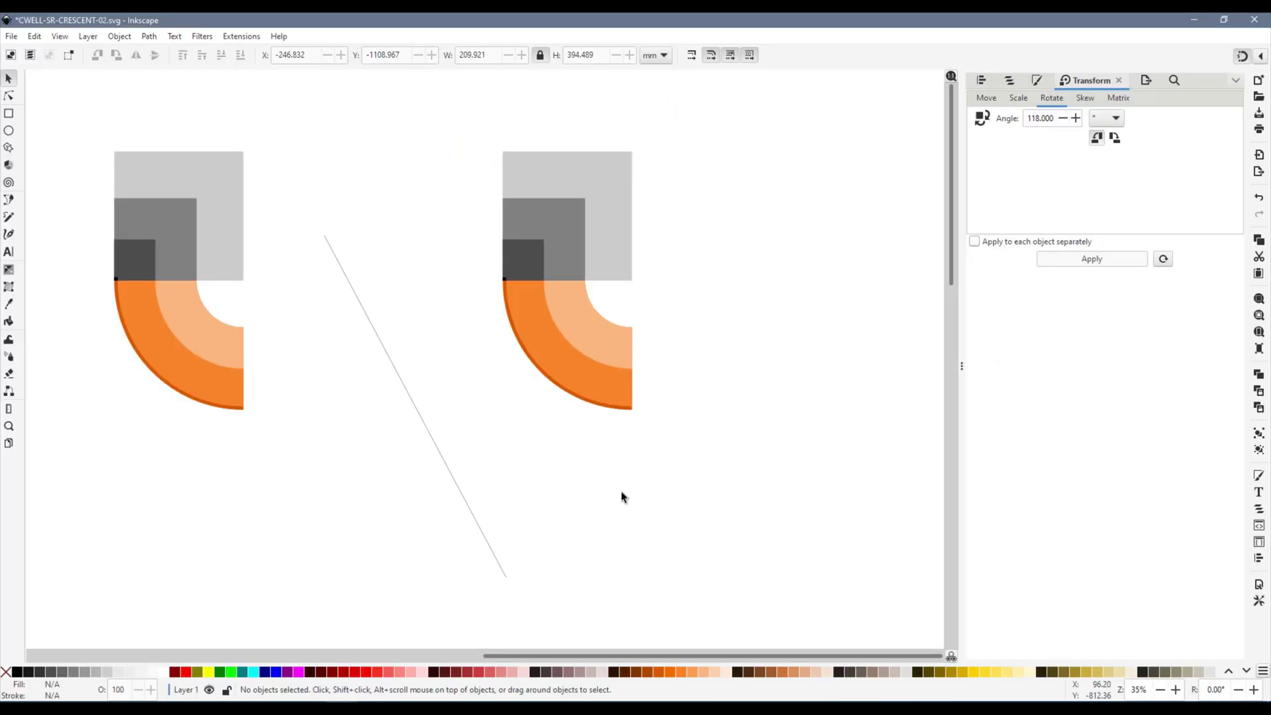
Step: Draw a straight line that meets the rotated line perpendicularly
click(9, 199)
click(494, 391)
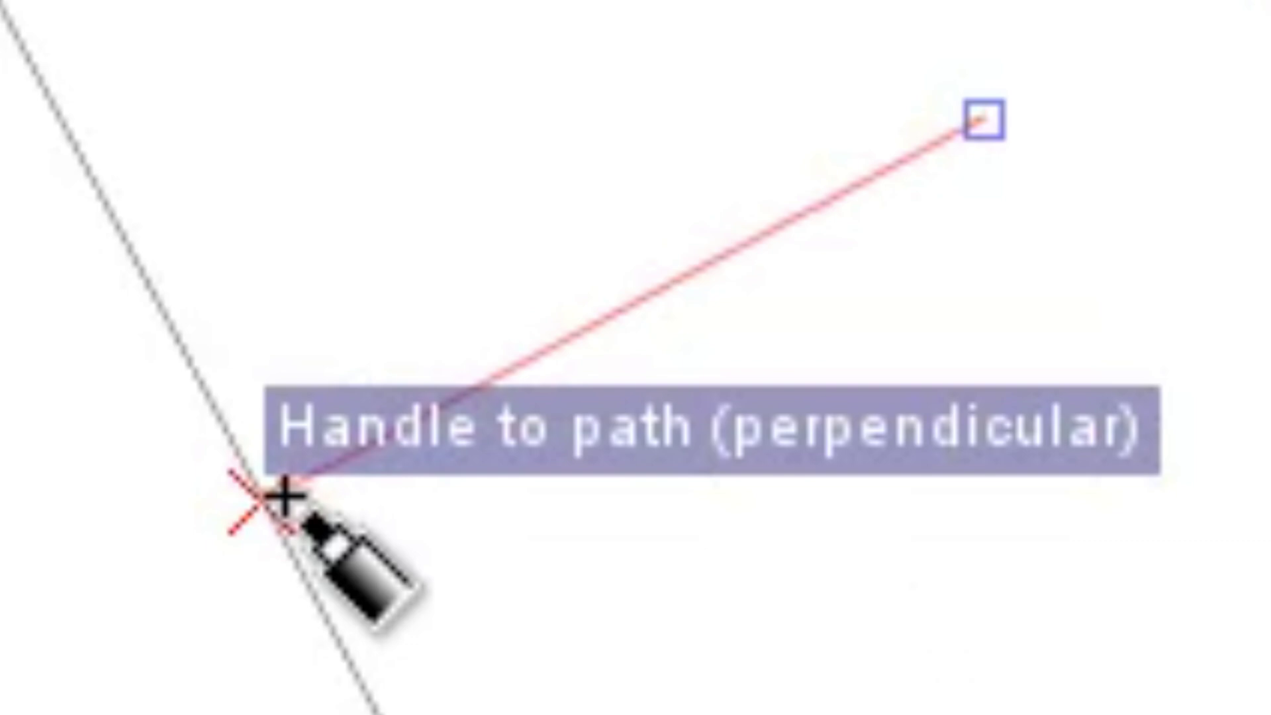
double_click(285, 496)
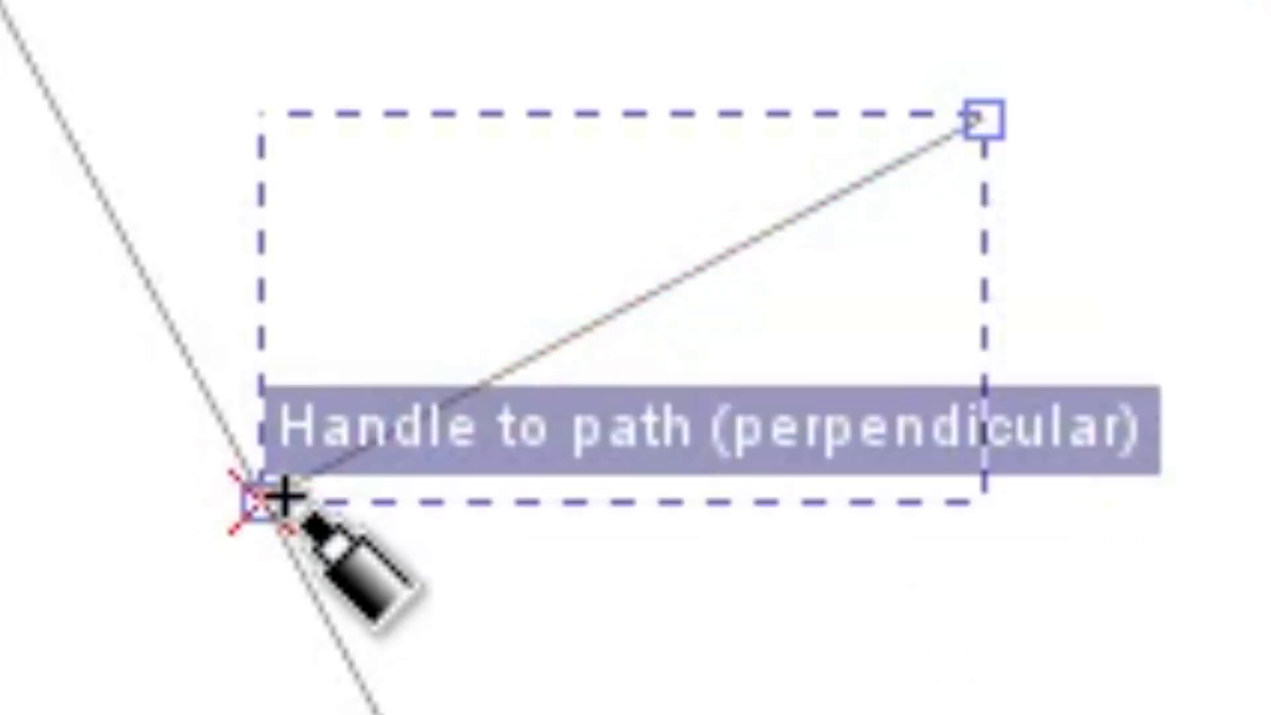
key(space)
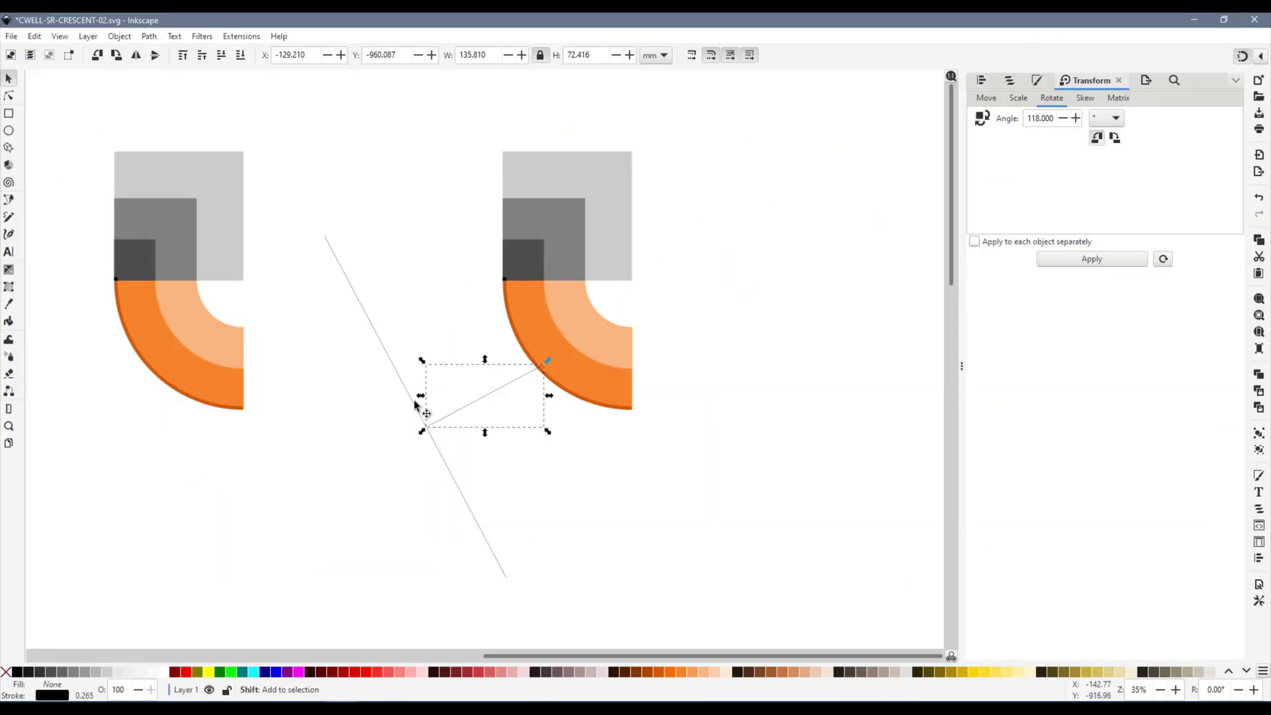
Step: Move both lines together so the perpendicular line's upper end snaps to the centre of the copied quarter circles
shift+click(149, 283)
drag(530, 379, 626, 289)
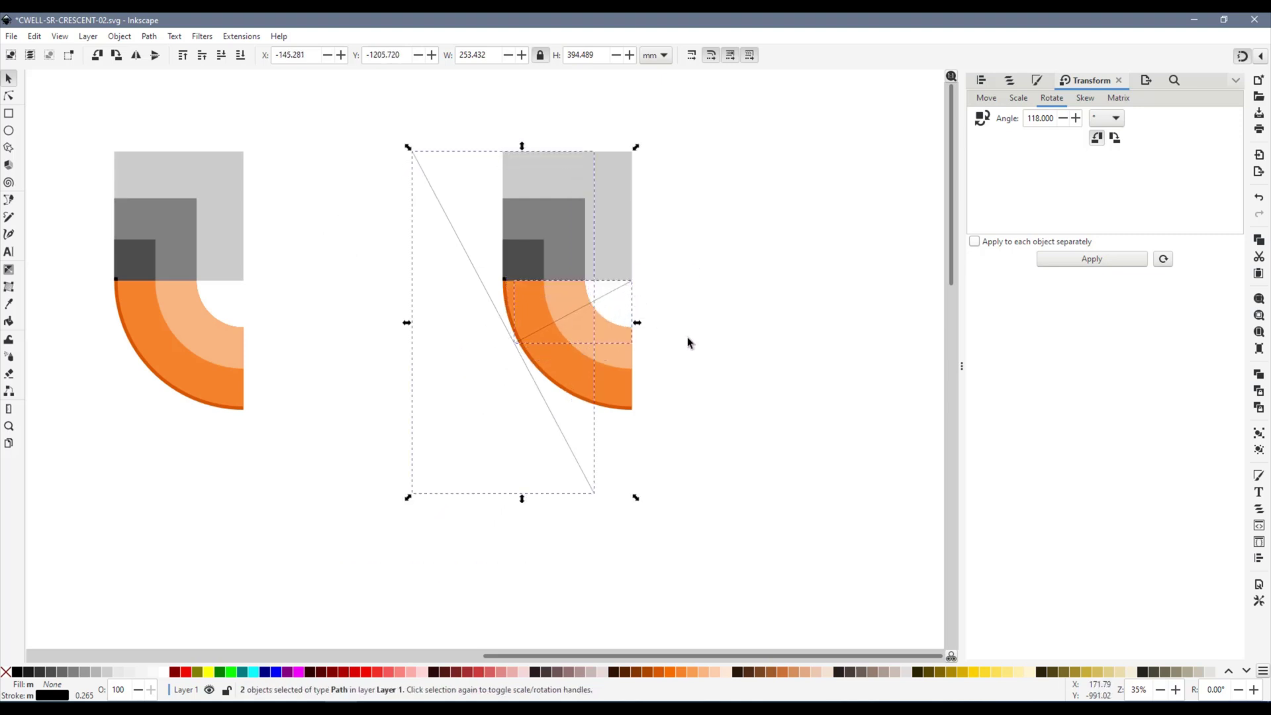
click(687, 340)
scroll(533, 364, up, 4)
scroll(298, 331, down, 2)
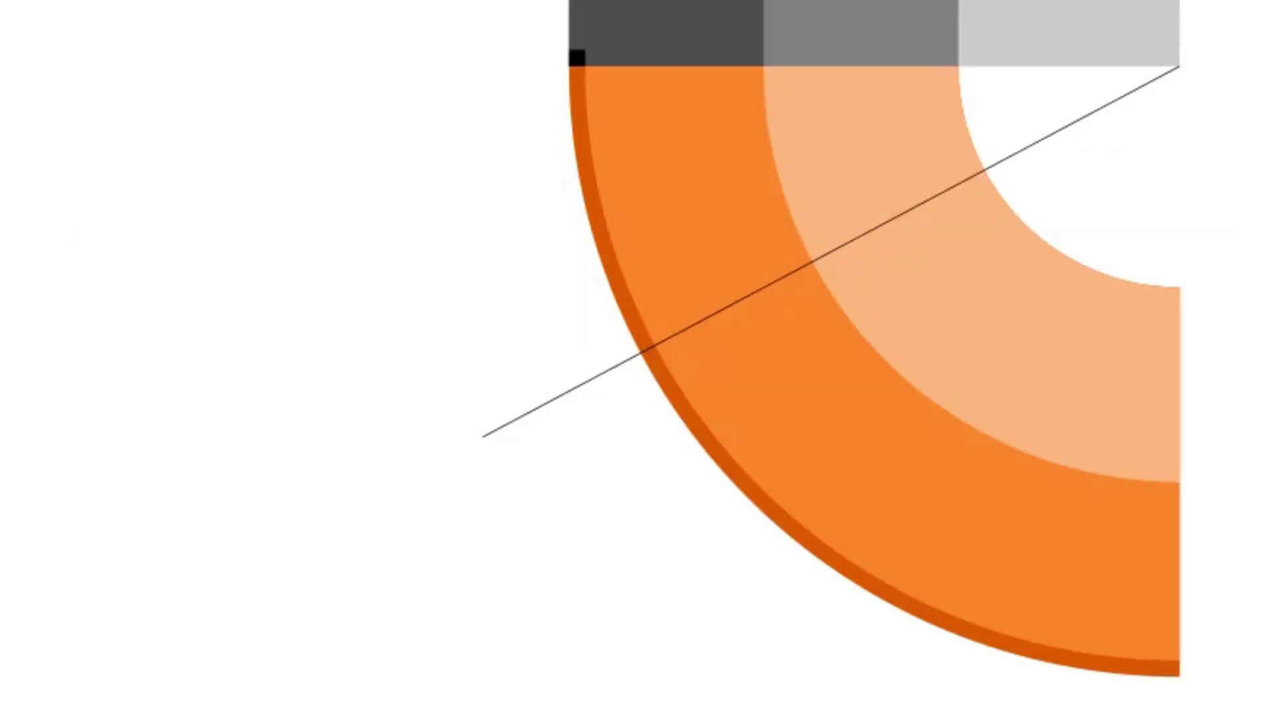
Step: Draw a line perpendicular to the radial line and snap its midpoint to where the radial line crosses the outer curve
click(738, 647)
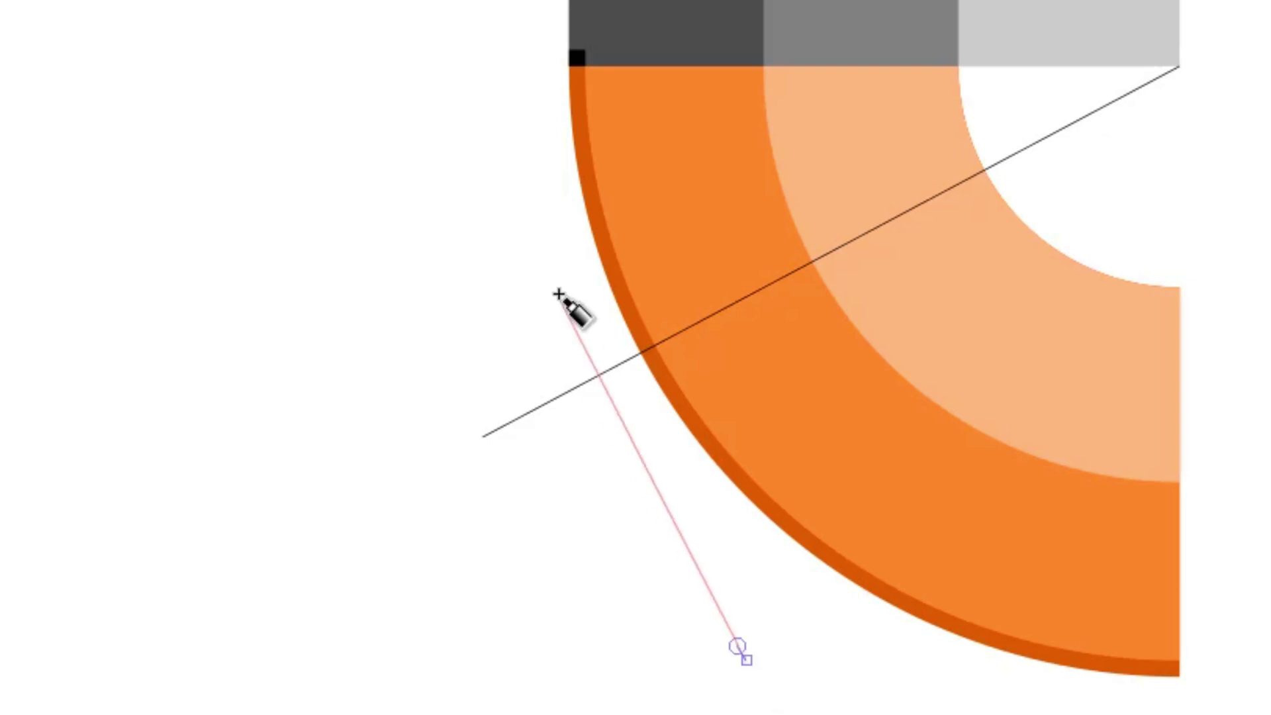
double_click(595, 373)
key(s)
key(Escape)
drag(700, 578, 671, 420)
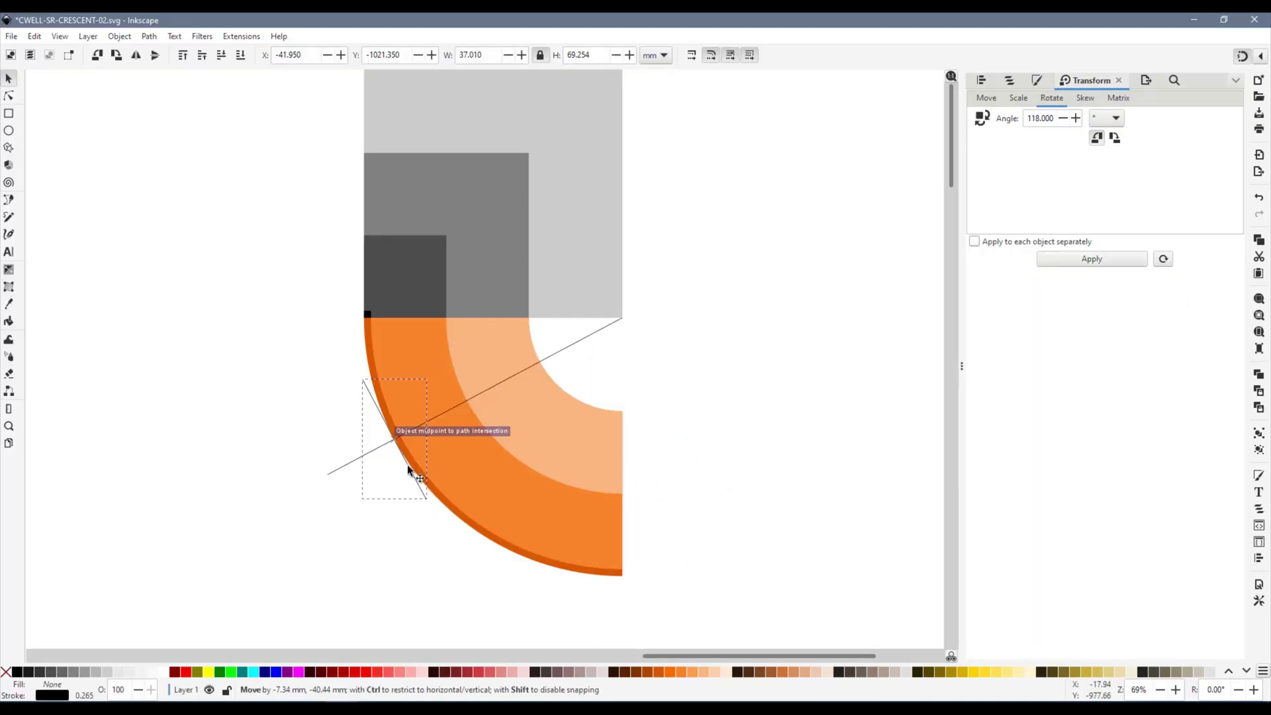
Step: Add a light grey rectangle of 149 × 27.829 mm directly under the curve and place upright copies along both sides
drag(408, 470, 555, 617)
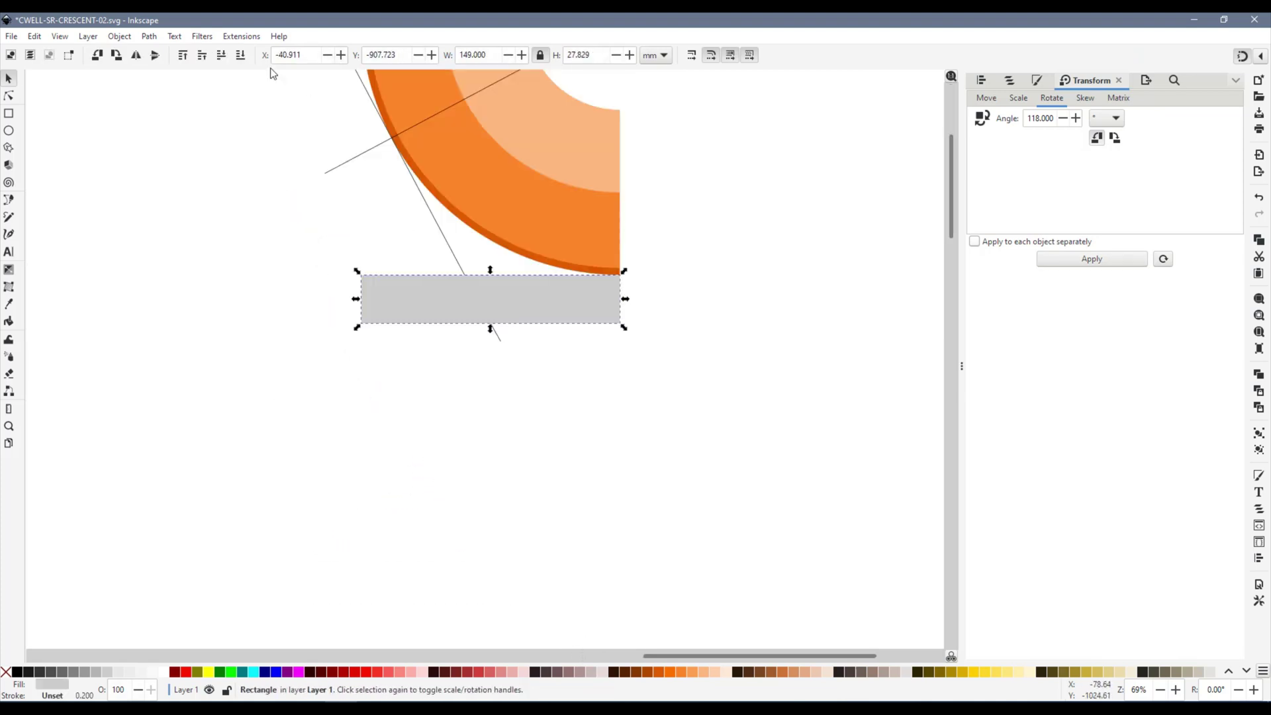
scroll(563, 511, up, 5)
key(ctrl+d)
key(ctrl+bracketleft)
drag(473, 612, 629, 470)
drag(348, 463, 349, 464)
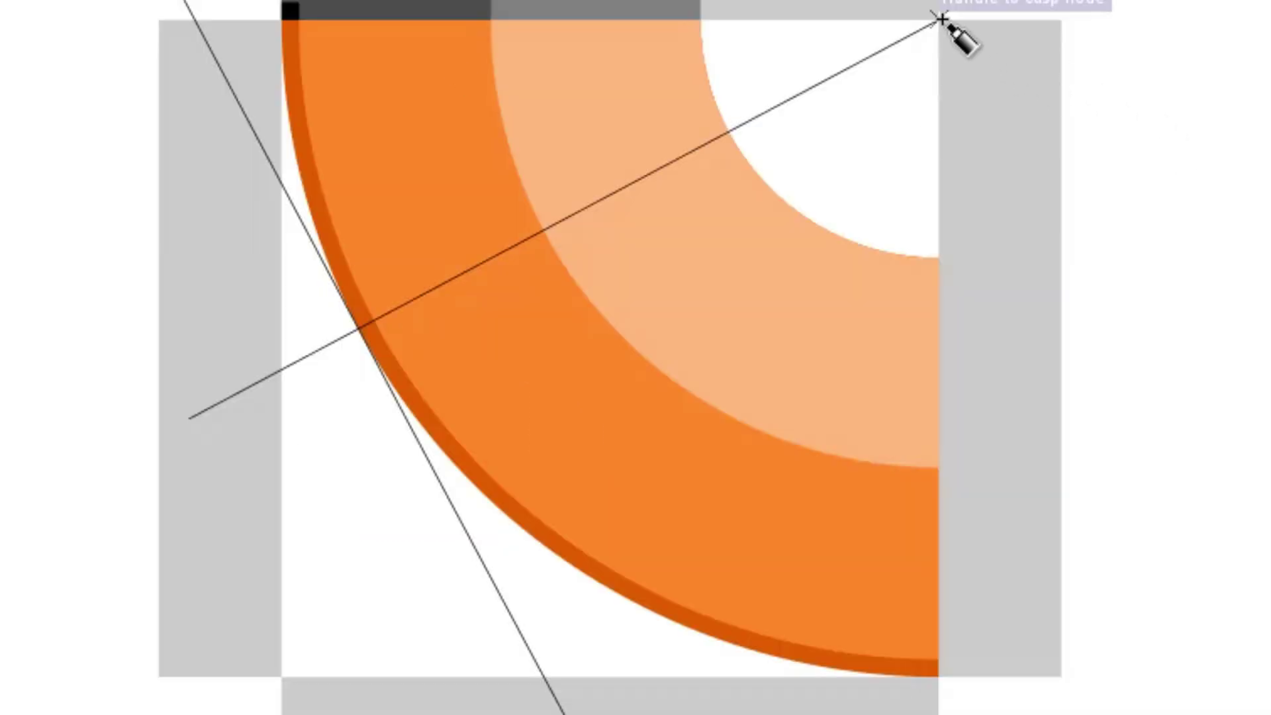
Step: Draw a line from the circles' centre to the point where the tangent line meets the bottom rectangle's upper edge
click(940, 20)
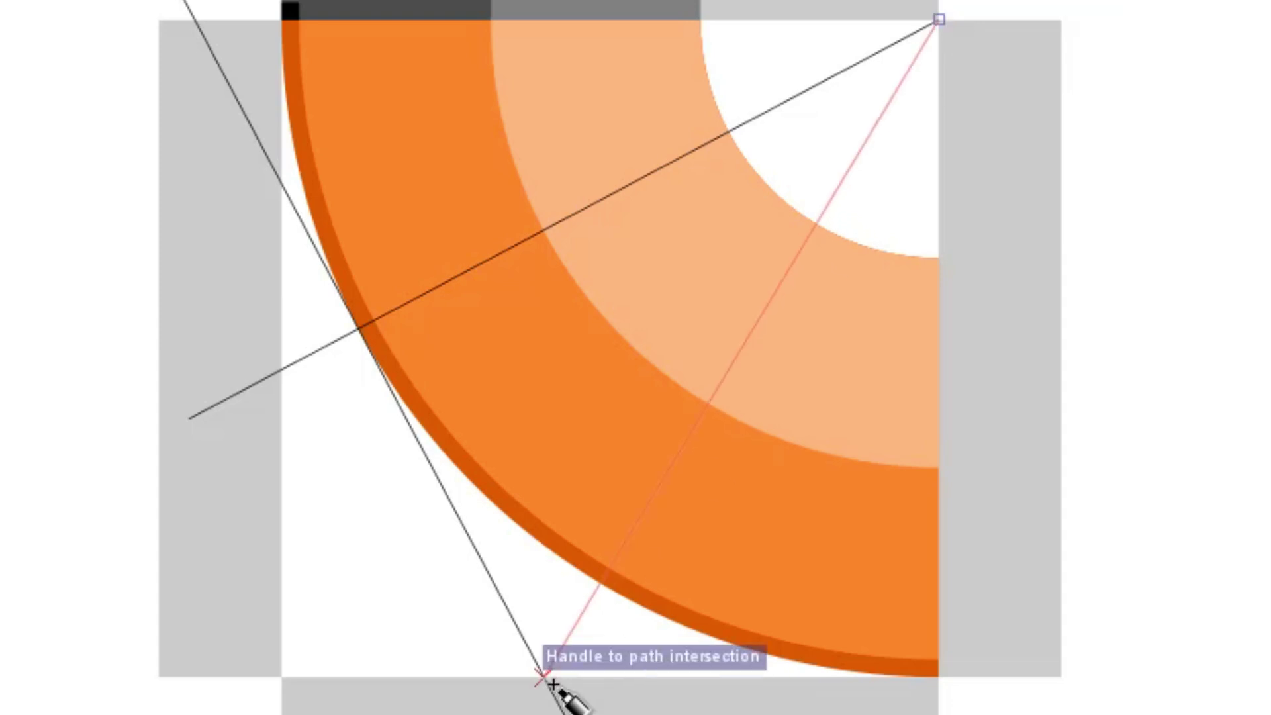
double_click(541, 675)
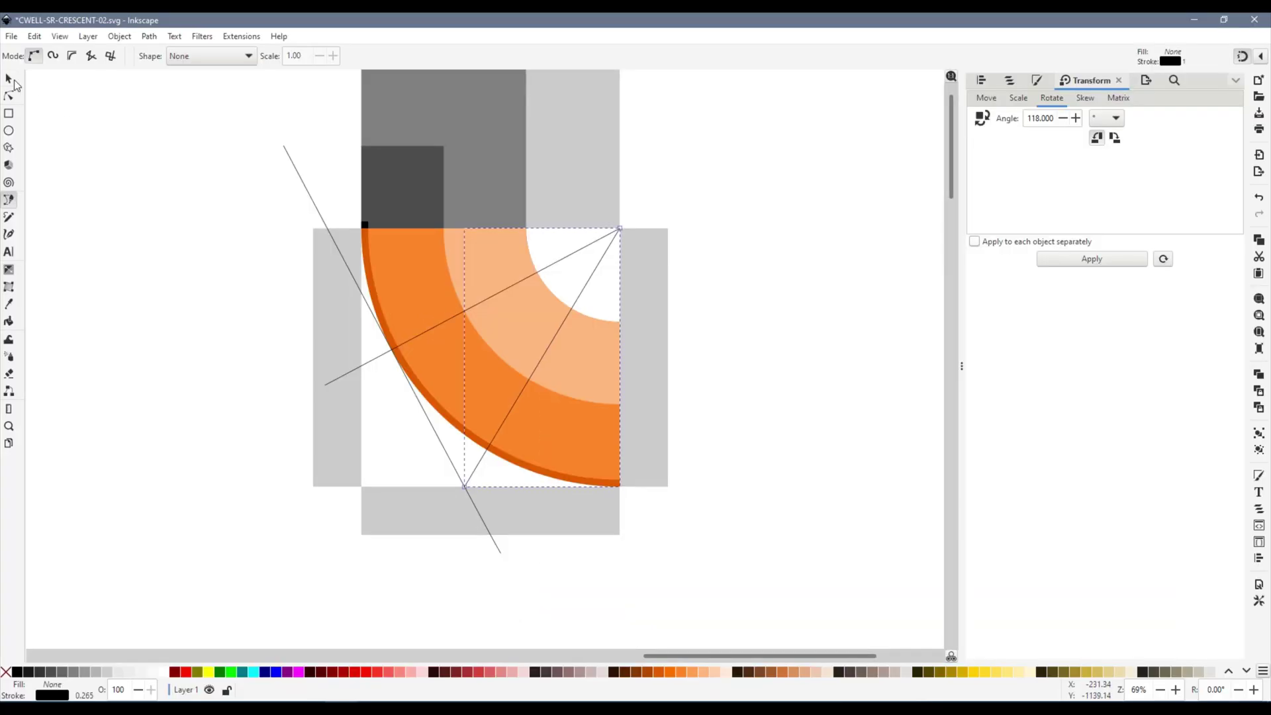
click(9, 79)
click(161, 301)
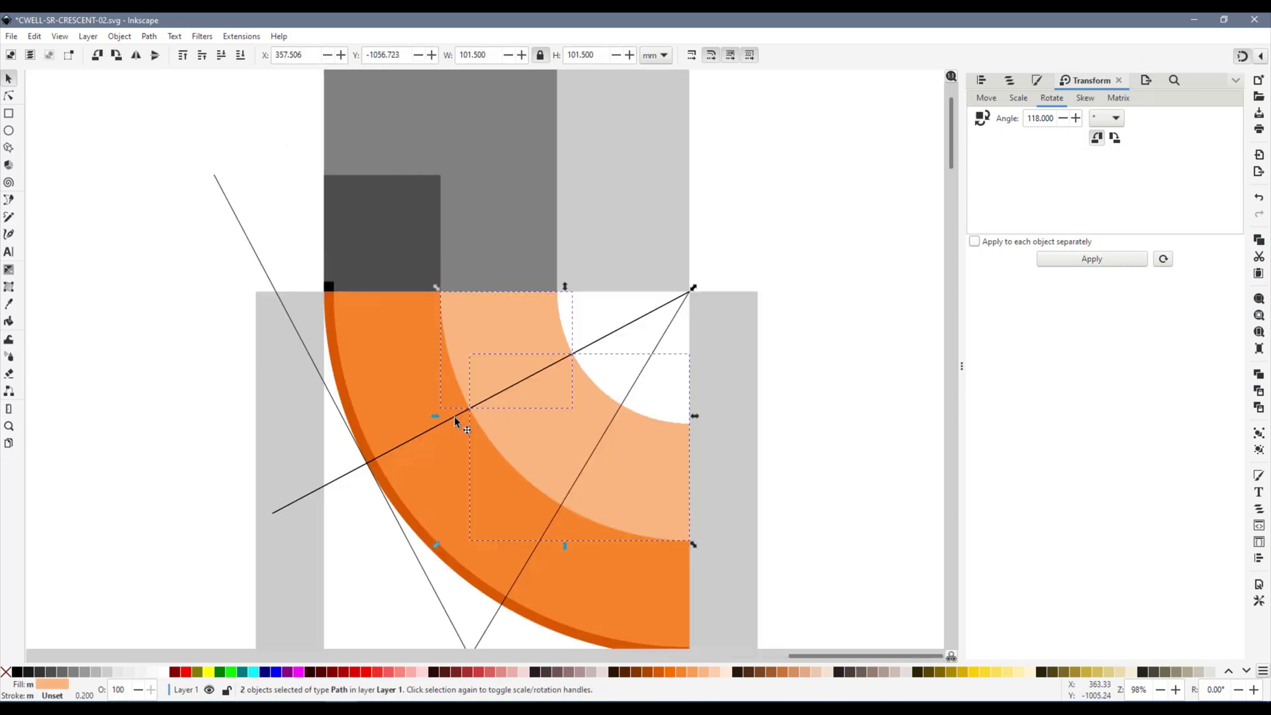
Step: Divide the orange and the outer dark orange bands along the upper radial line
click(455, 417)
shift+click(408, 373)
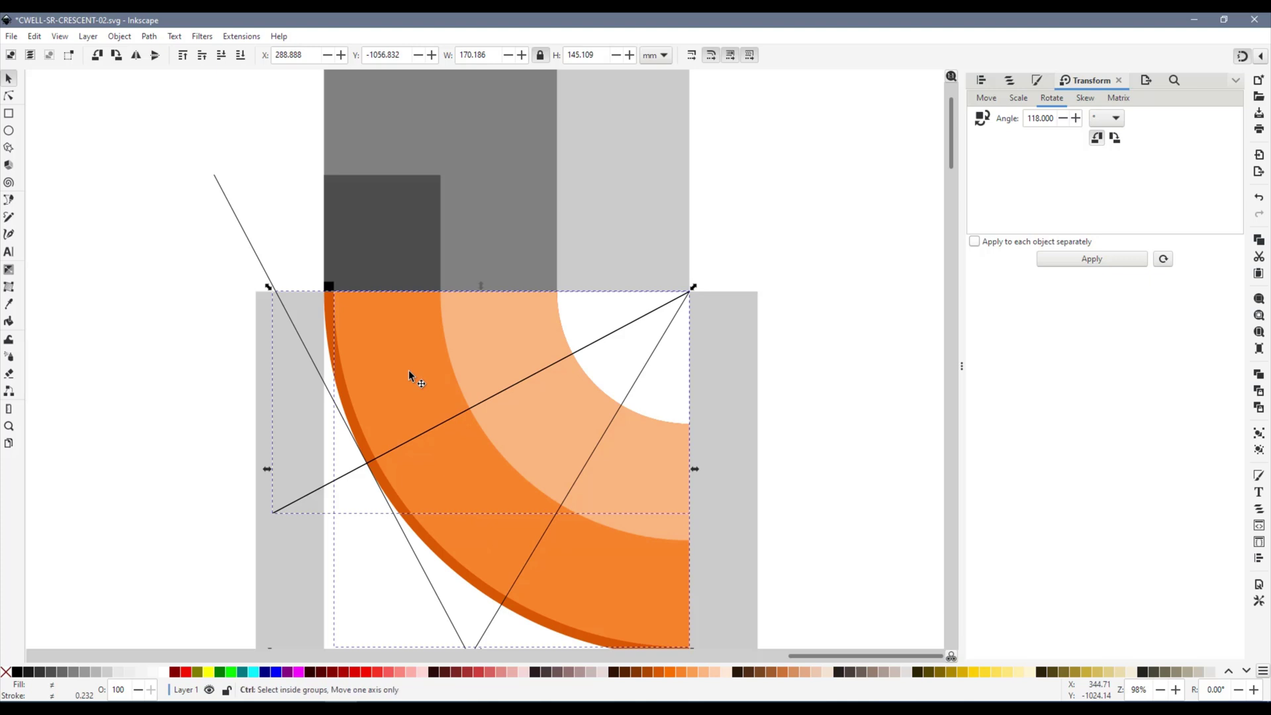
click(409, 372)
click(352, 465)
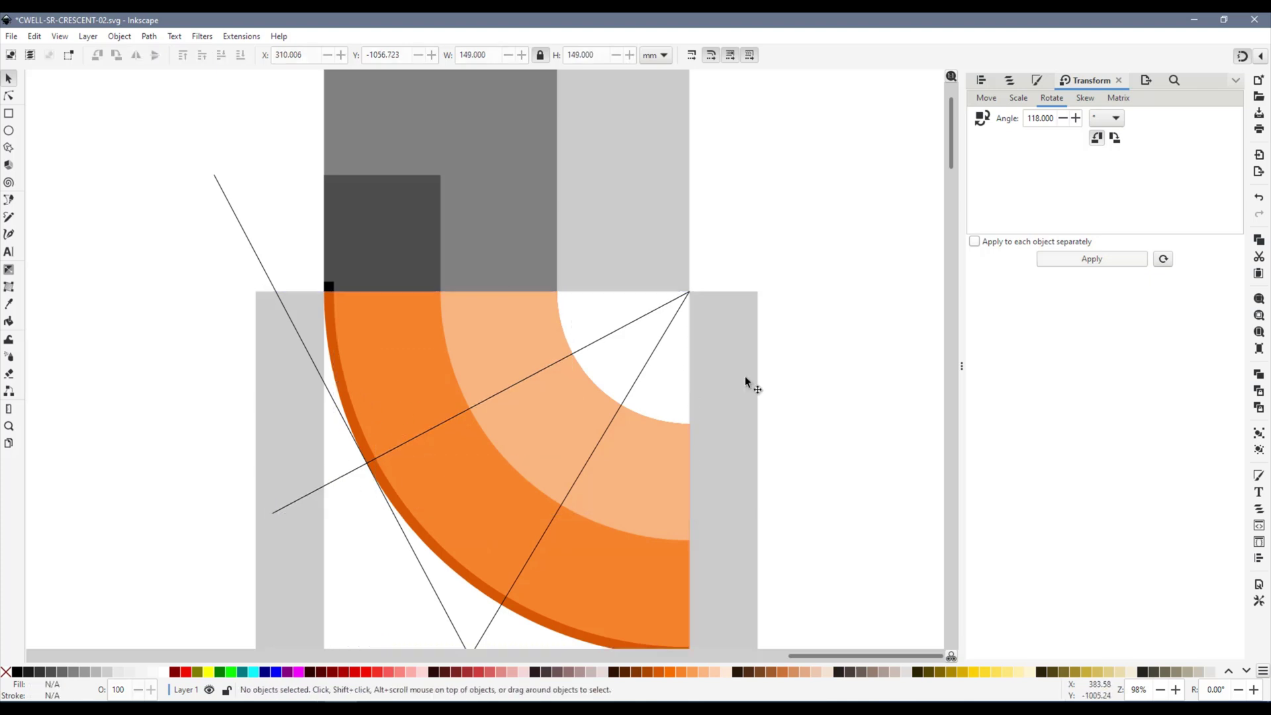
Step: Delete the pieces of the light orange, orange and dark orange bands above the upper radial line
click(508, 344)
key(Delete)
click(438, 360)
key(Delete)
click(439, 366)
key(Delete)
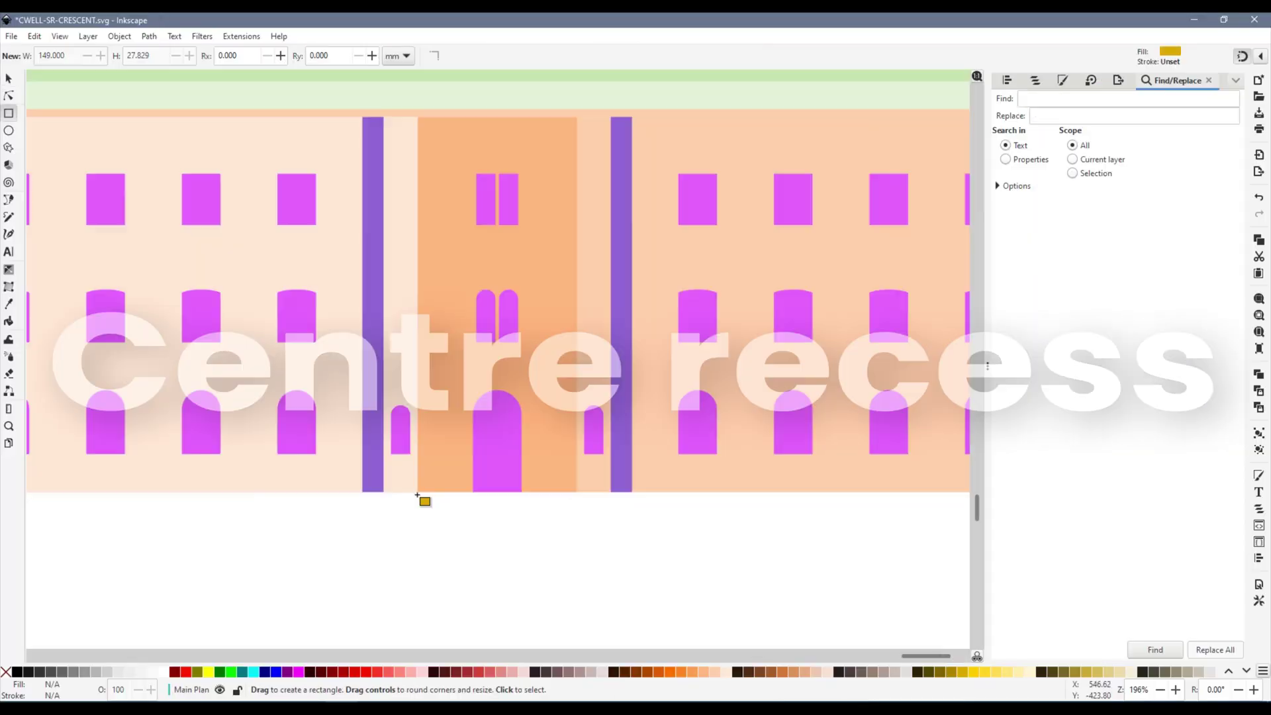
Step: In CWELL-SR-CRESCENT.svg, draw a gold rectangle under the centre recess, 25.059 mm high and spanning 46.325 mm between the purple pillars
mouse_move(383, 492)
mouse_down()
mouse_move(537, 600)
mouse_move(535, 589)
mouse_up()
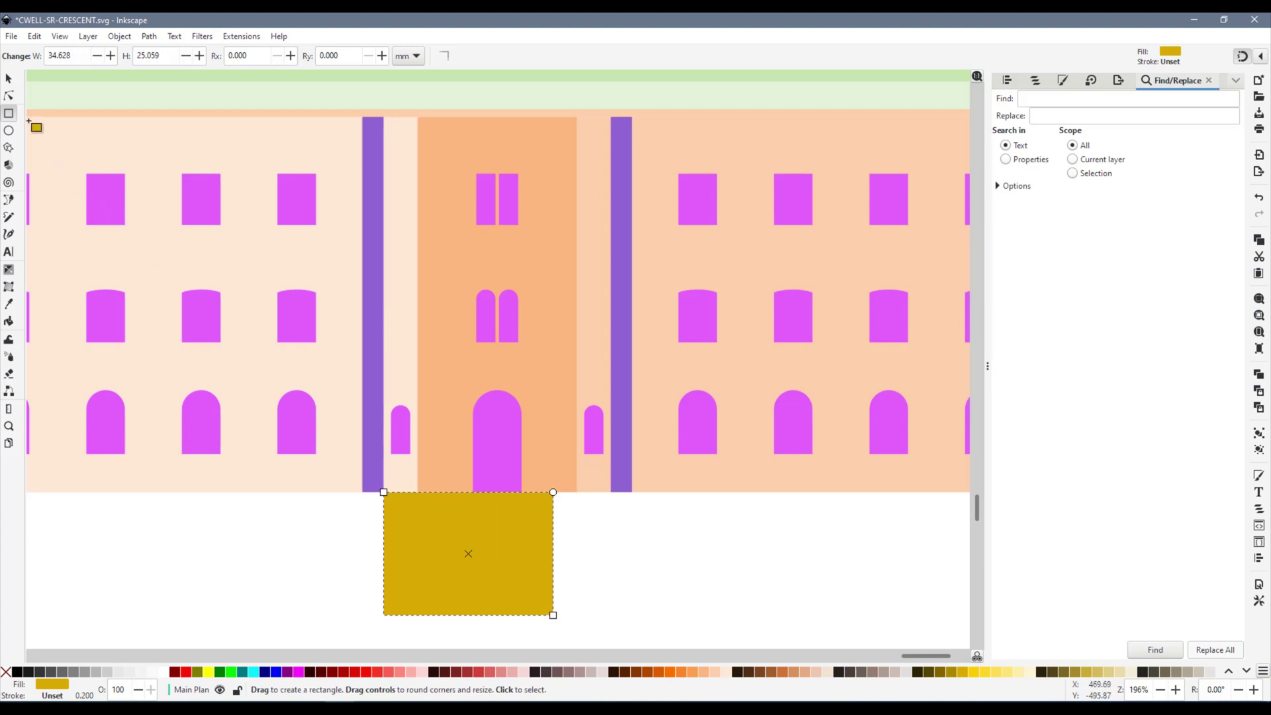
click(10, 81)
drag(553, 492, 616, 489)
Step: Bring the gold rectangle into CWELL-SR-CRESCENT-02.svg and place it below the bottom grey rectangle
drag(681, 73, 503, 85)
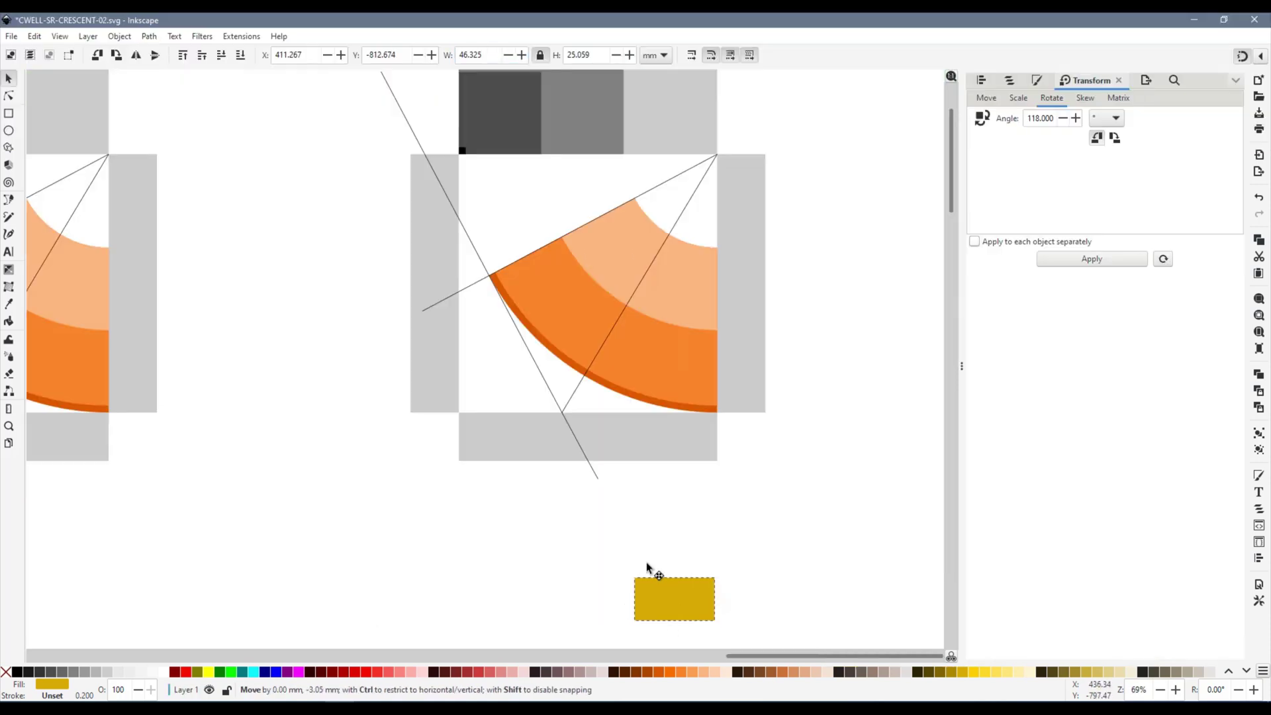
drag(647, 567, 556, 534)
scroll(623, 511, up, 1)
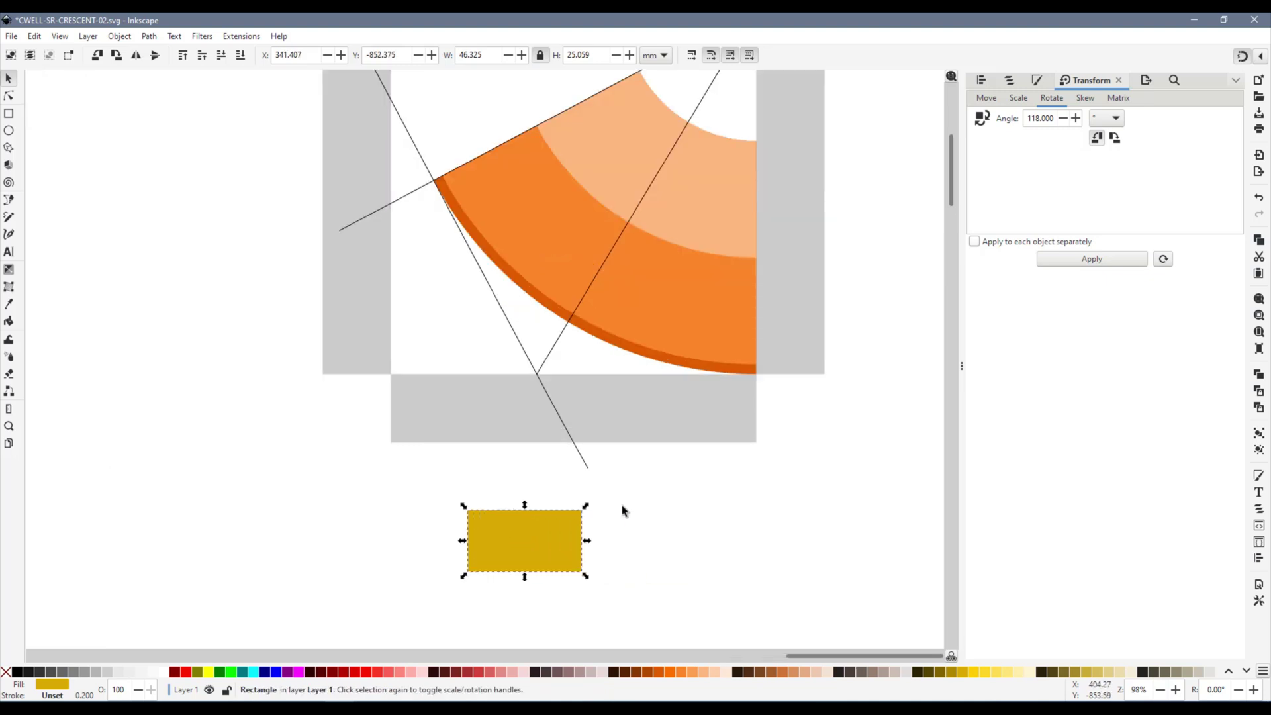
Step: Draw a line perpendicular to the lower radial line and move it so it touches the outer curve at that radial line
key(b)
click(786, 491)
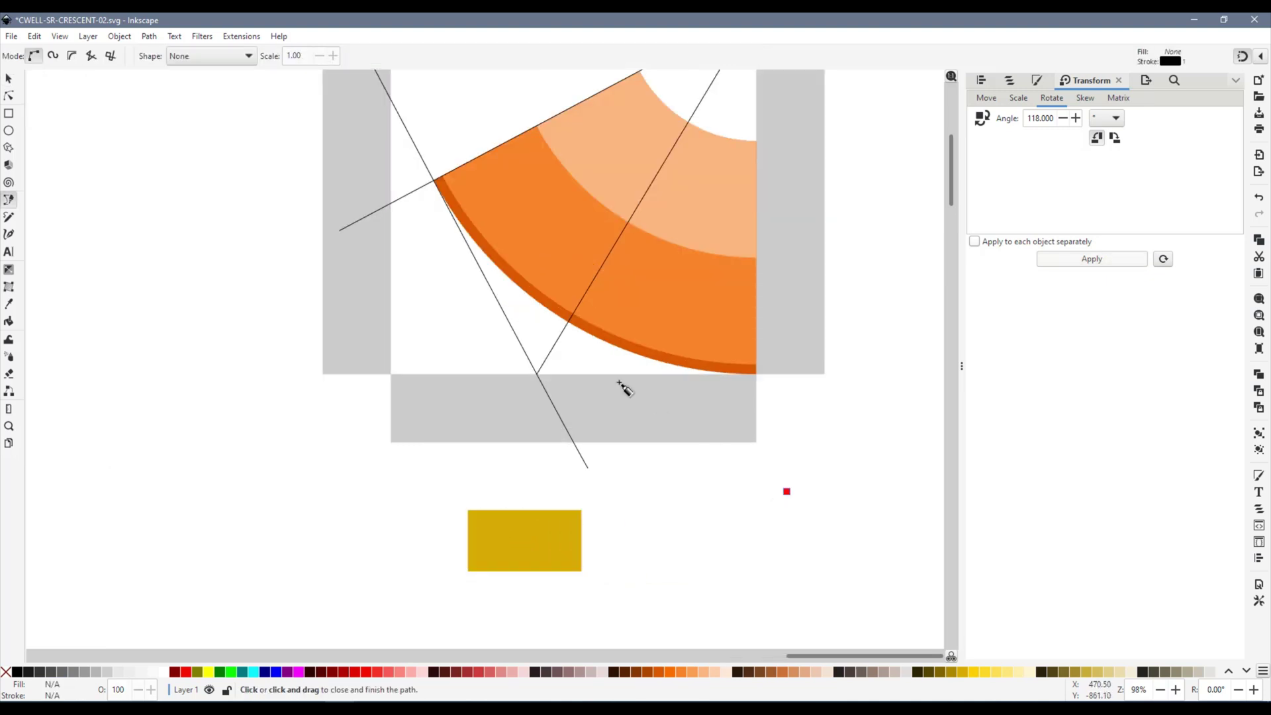
double_click(552, 349)
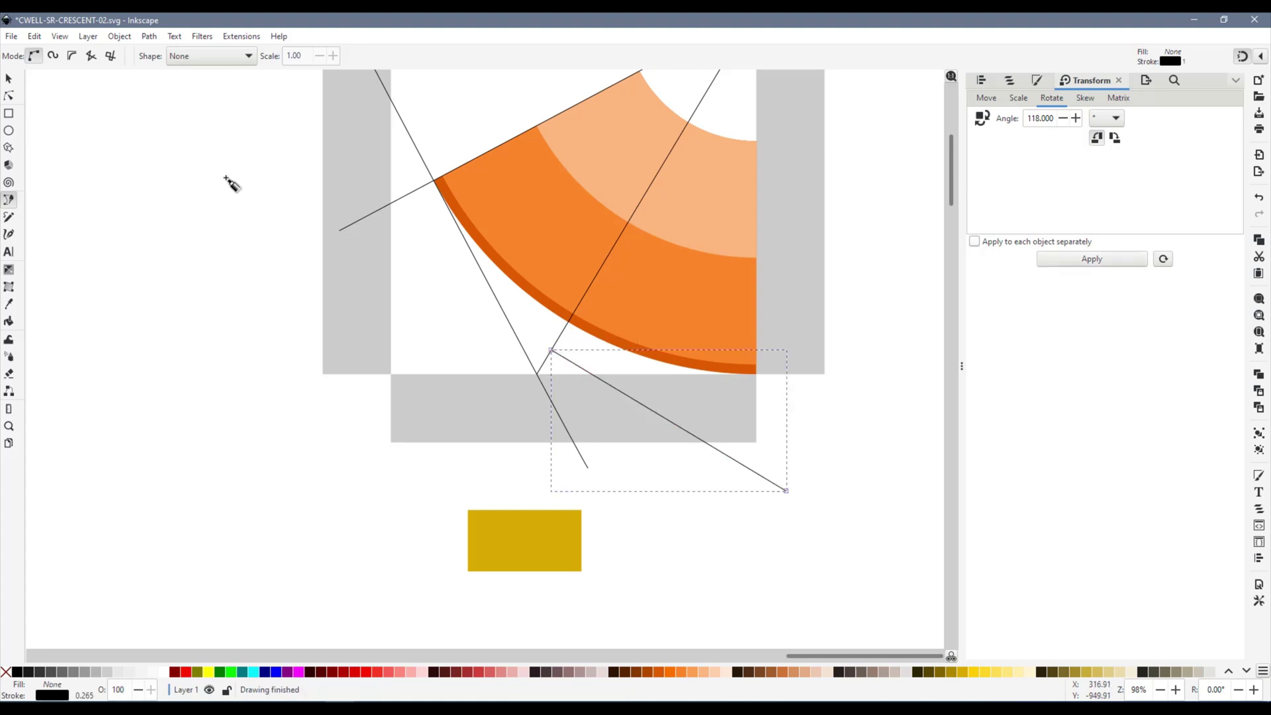
click(9, 78)
key(Escape)
scroll(630, 376, up, 2)
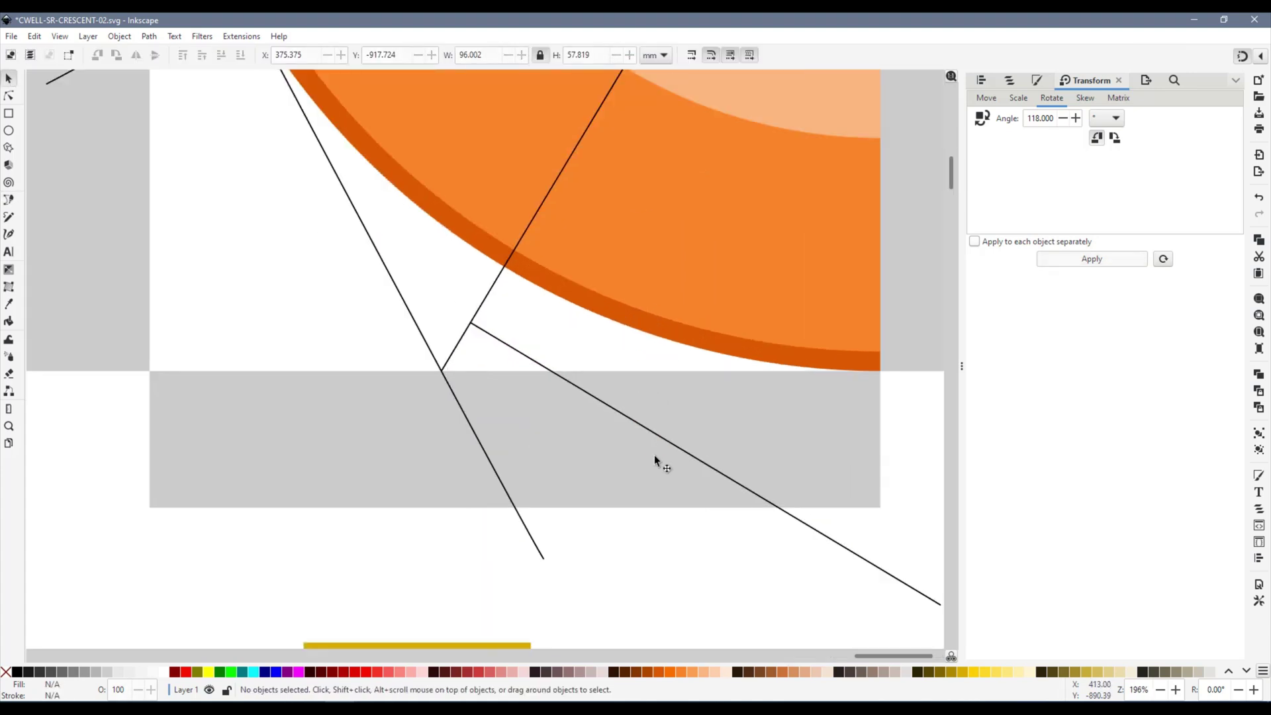
mouse_move(630, 426)
mouse_down()
mouse_move(420, 278)
mouse_move(443, 227)
mouse_move(471, 243)
mouse_up()
Step: Snap the gold rectangle's corner to the lower end of the new tangent line and rotate it flush with that line
scroll(521, 316, down, 3)
drag(508, 434, 692, 345)
scroll(566, 347, up, 3)
scroll(566, 347, up, 1)
click(497, 431)
drag(365, 342, 434, 174)
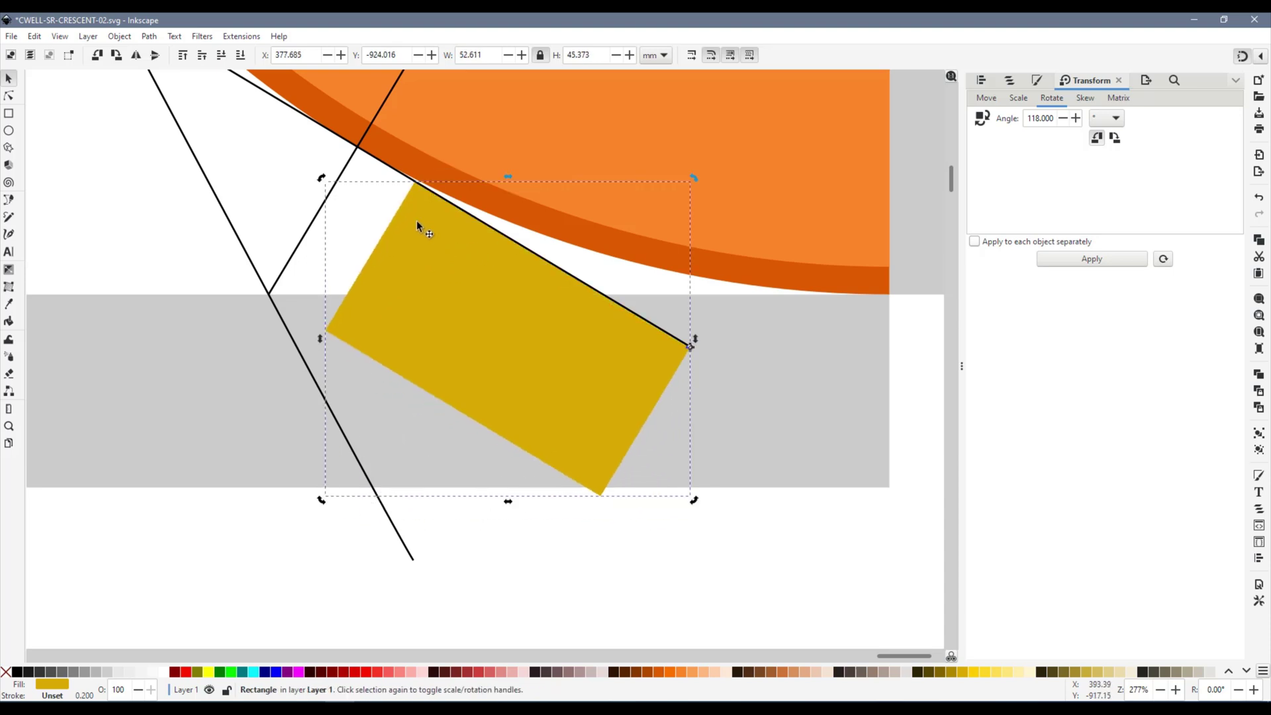
Step: Slide the gold rectangle along the tangent to centre it on the radial line, and shift it inward over the orange band
scroll(428, 225, up, 6)
drag(554, 525, 363, 403)
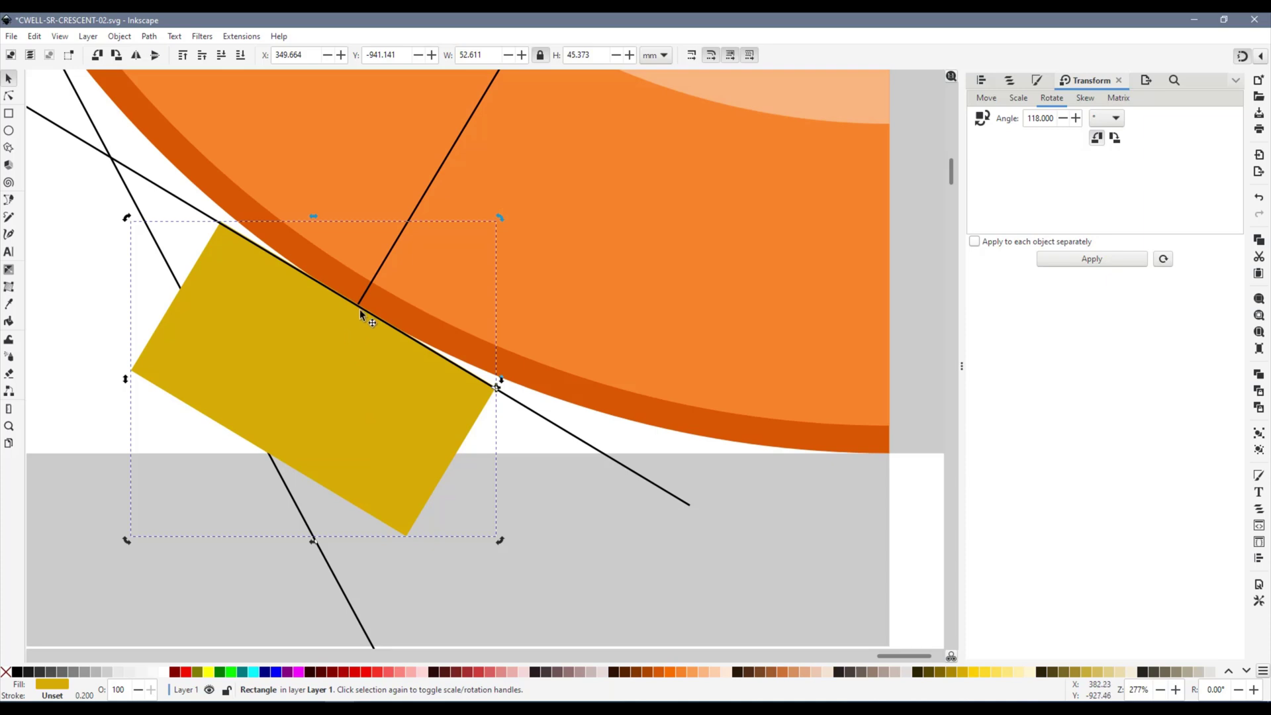
key(n)
key(5)
Step: Draw a line from the circles' centre to where the gold rectangle's left side meets the dark orange band's inner edge
click(8, 200)
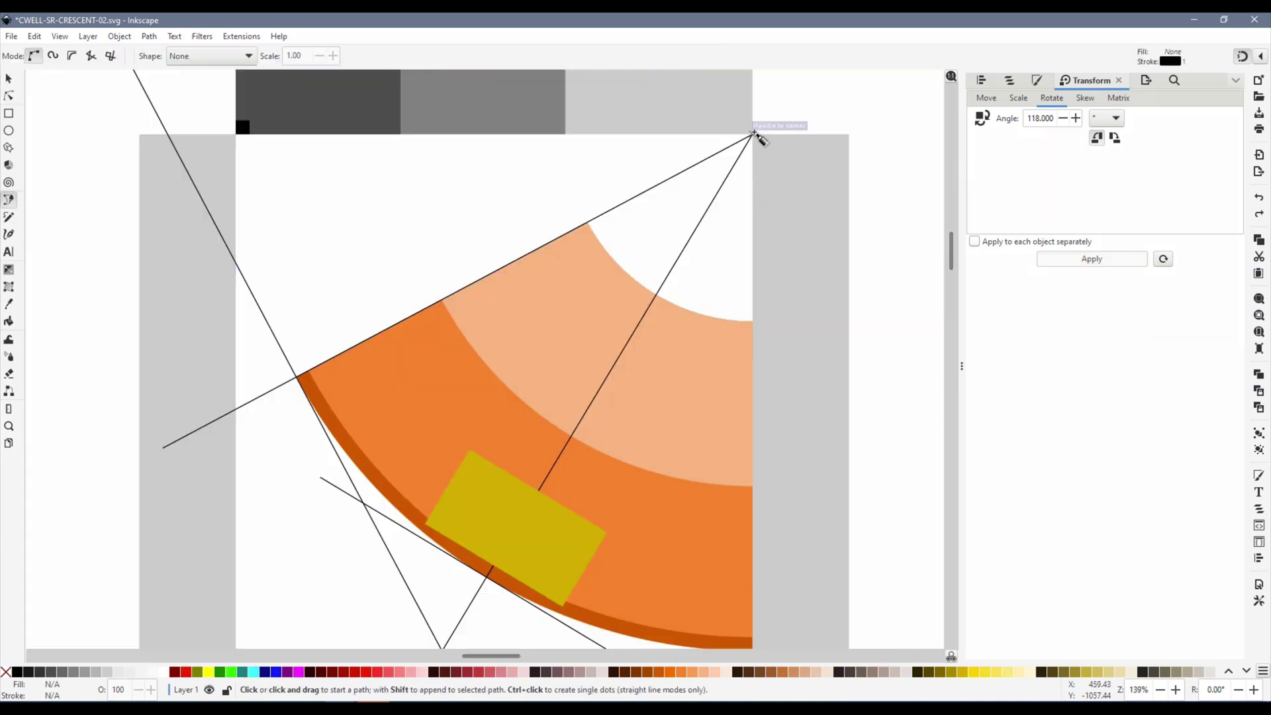
click(754, 135)
scroll(430, 522, up, 6)
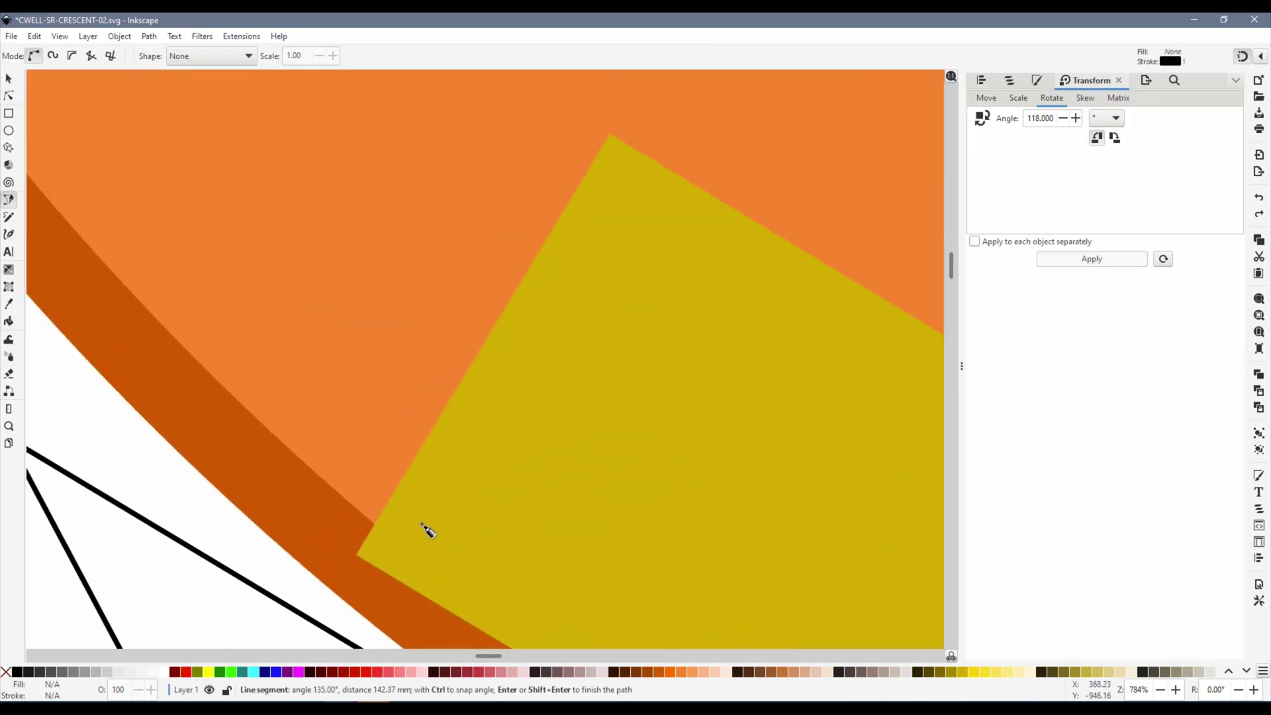
click(357, 526)
scroll(526, 557, down, 12)
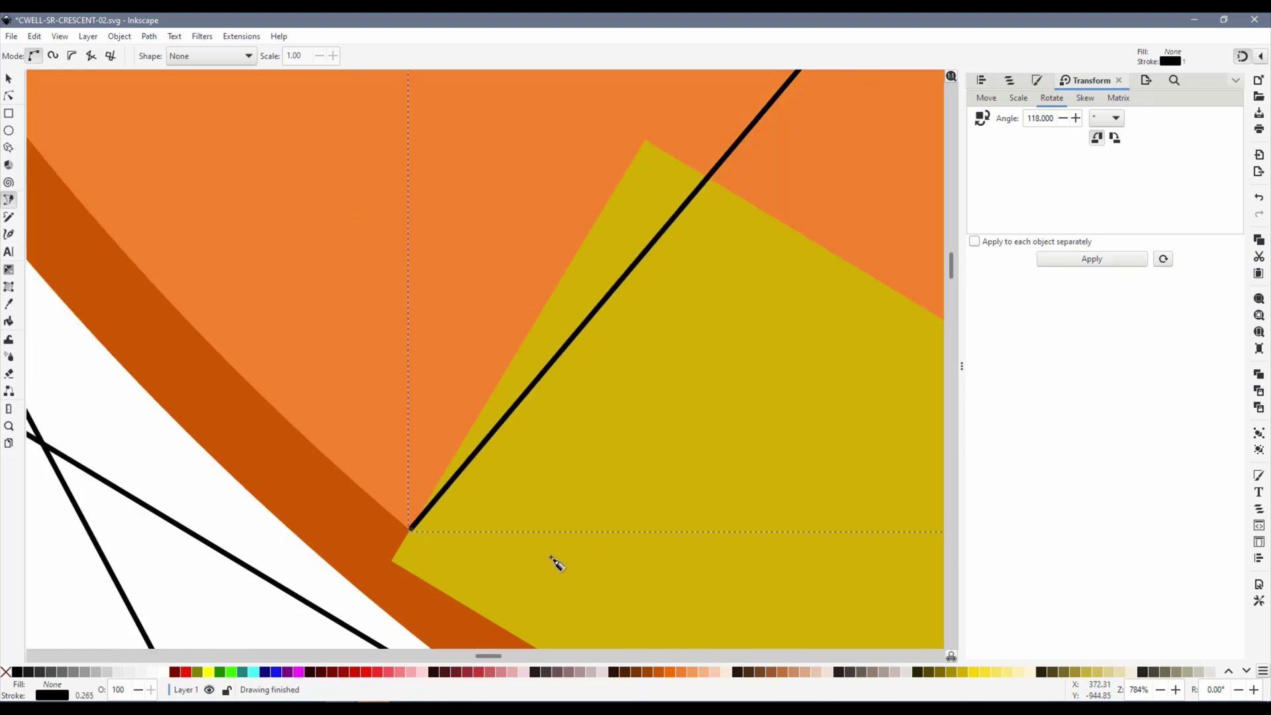
key(Return)
Step: Draw a line from the circles' centre to where the gold rectangle's right side meets the dark orange band's inner edge
click(629, 292)
scroll(503, 619, up, 5)
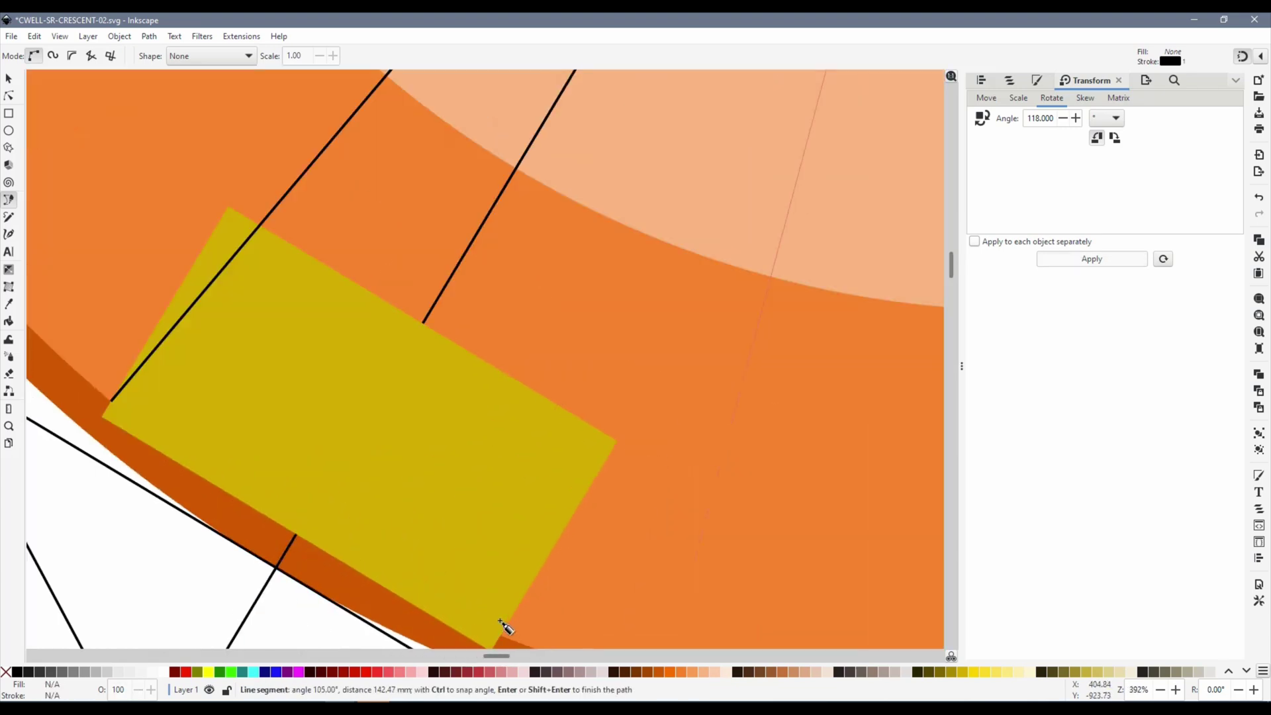
scroll(501, 424, up, 5)
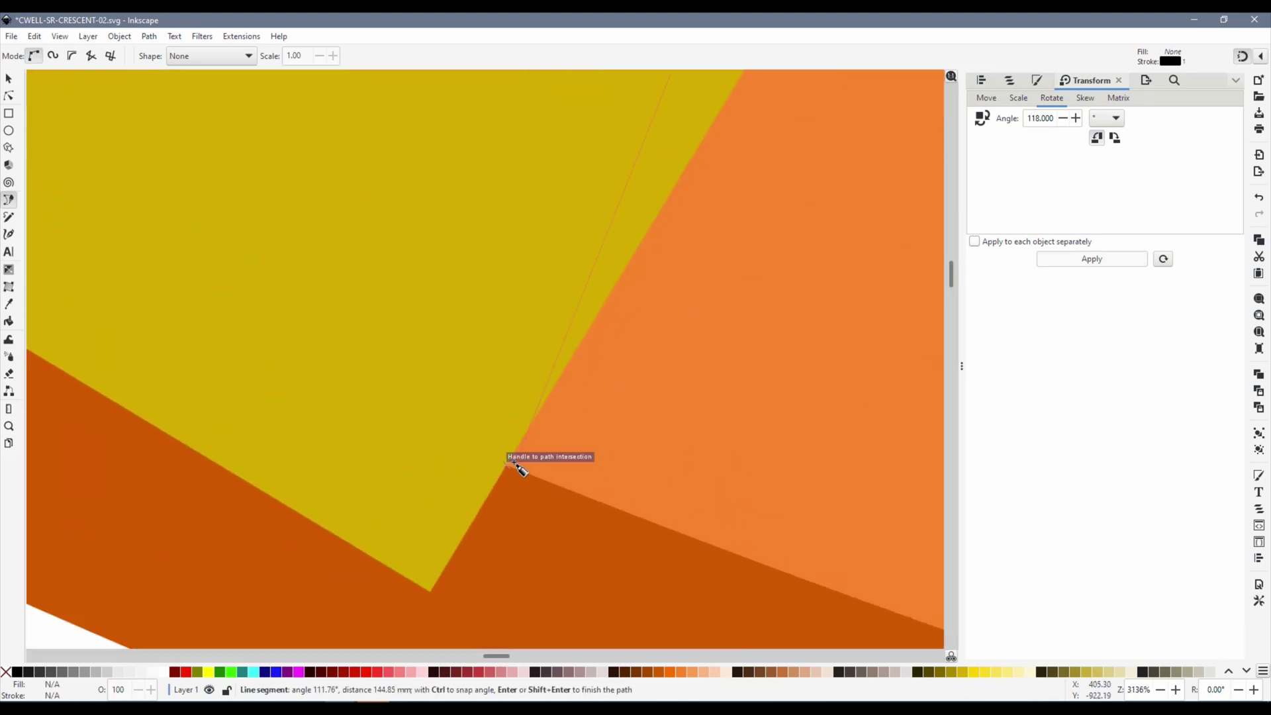
click(508, 468)
key(Return)
Step: Add nodes to the blue outline where the two outer guide lines cross the dark orange band's inner edge, and select both
key(s)
scroll(497, 490, down, 7)
scroll(287, 360, up, 3)
scroll(416, 439, down, 5)
double_click(704, 577)
scroll(705, 578, up, 3)
click(346, 436)
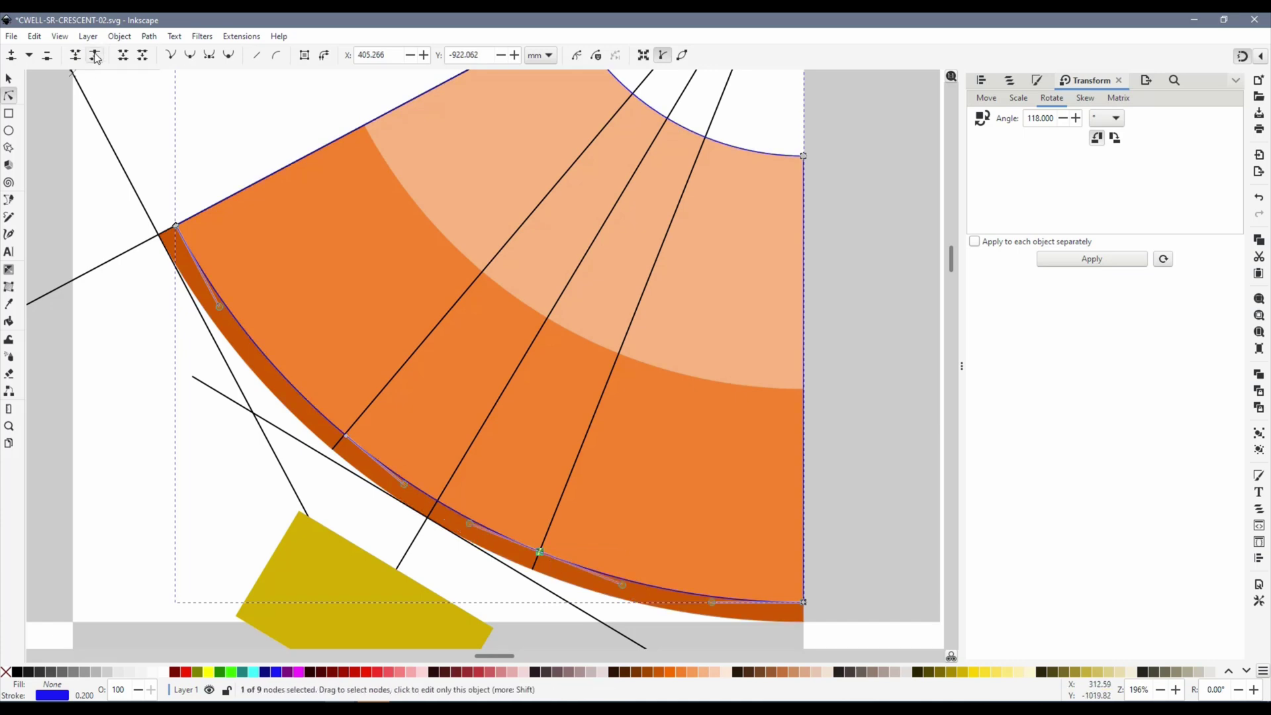
Step: Break the blue outline at the two new nodes and isolate the arc segment between the guide lines
key(s)
scroll(356, 393, up, 3)
key(Escape)
click(323, 203)
scroll(222, 573, down, 2)
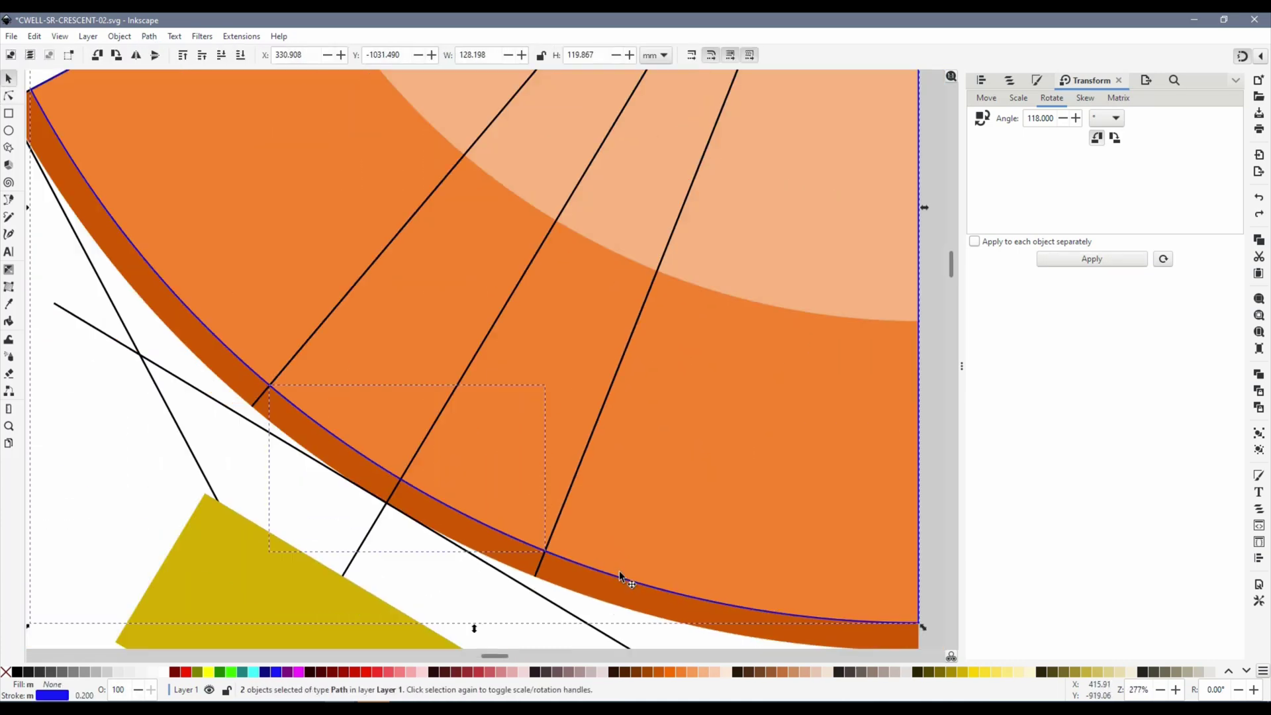
Step: Measure the isolated arc's length with the Measure Path extension, and delete the measurement label
click(241, 36)
mouse_move(316, 319)
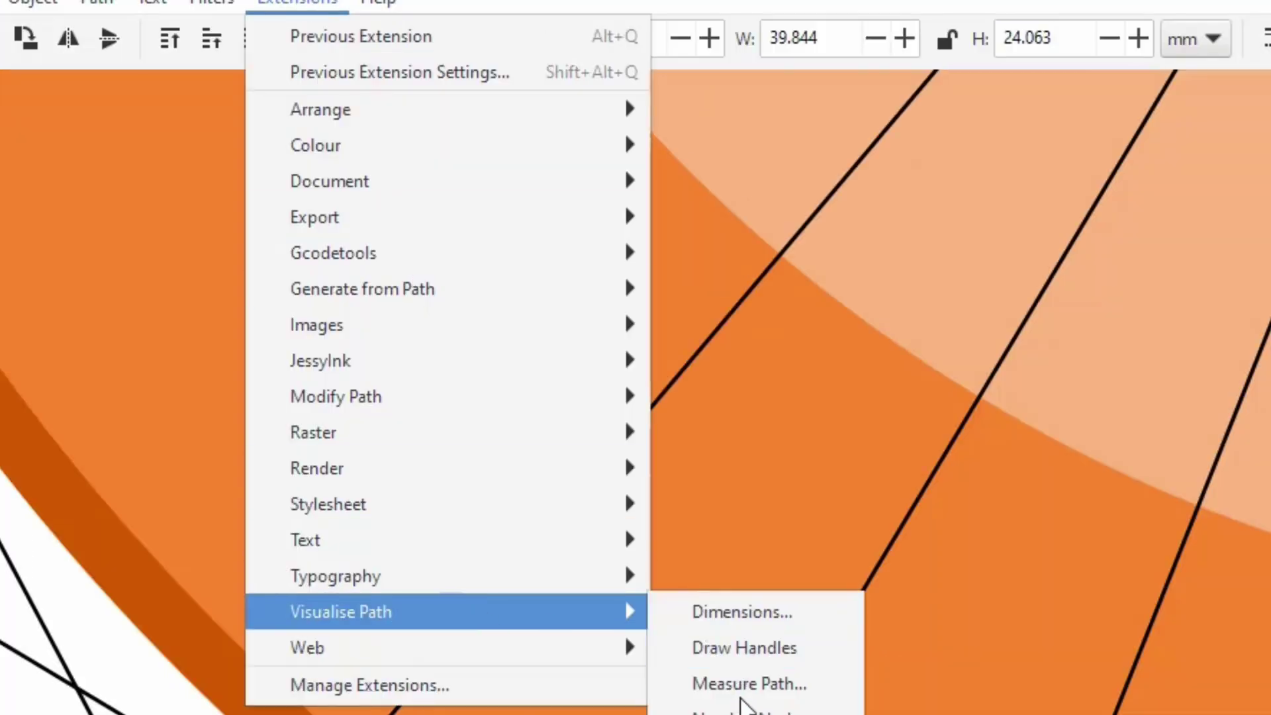
click(741, 689)
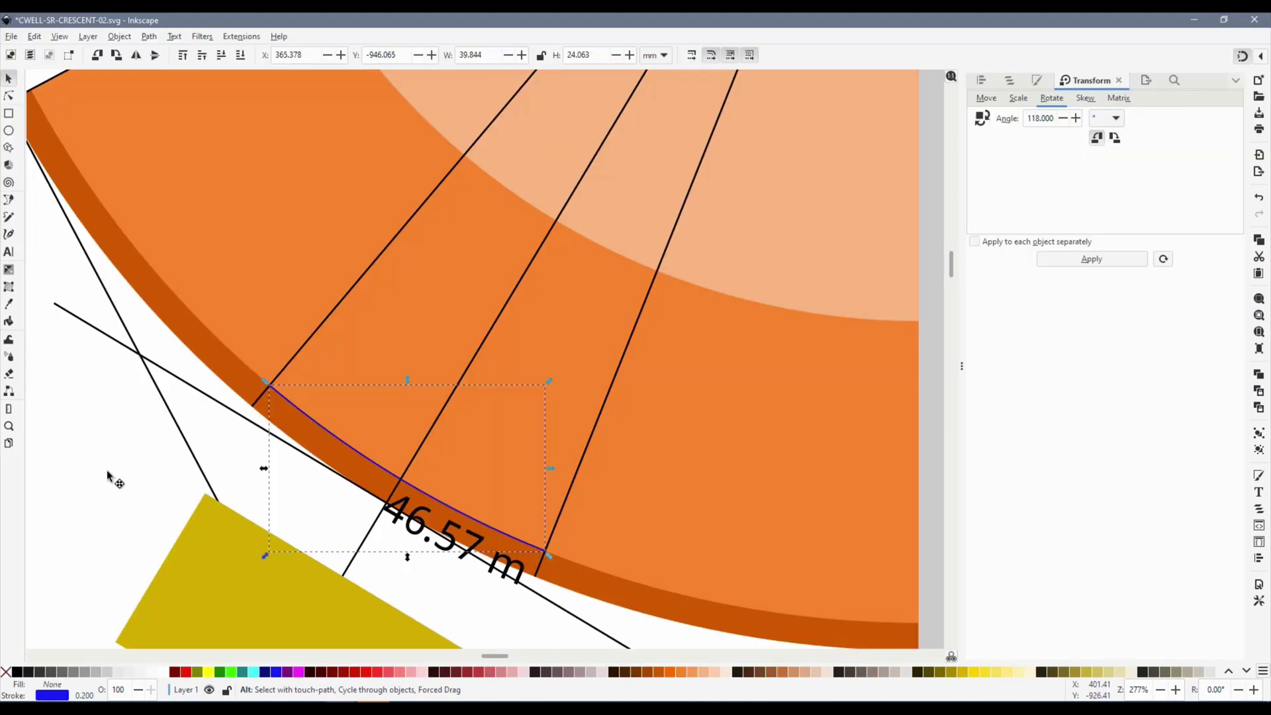
click(471, 596)
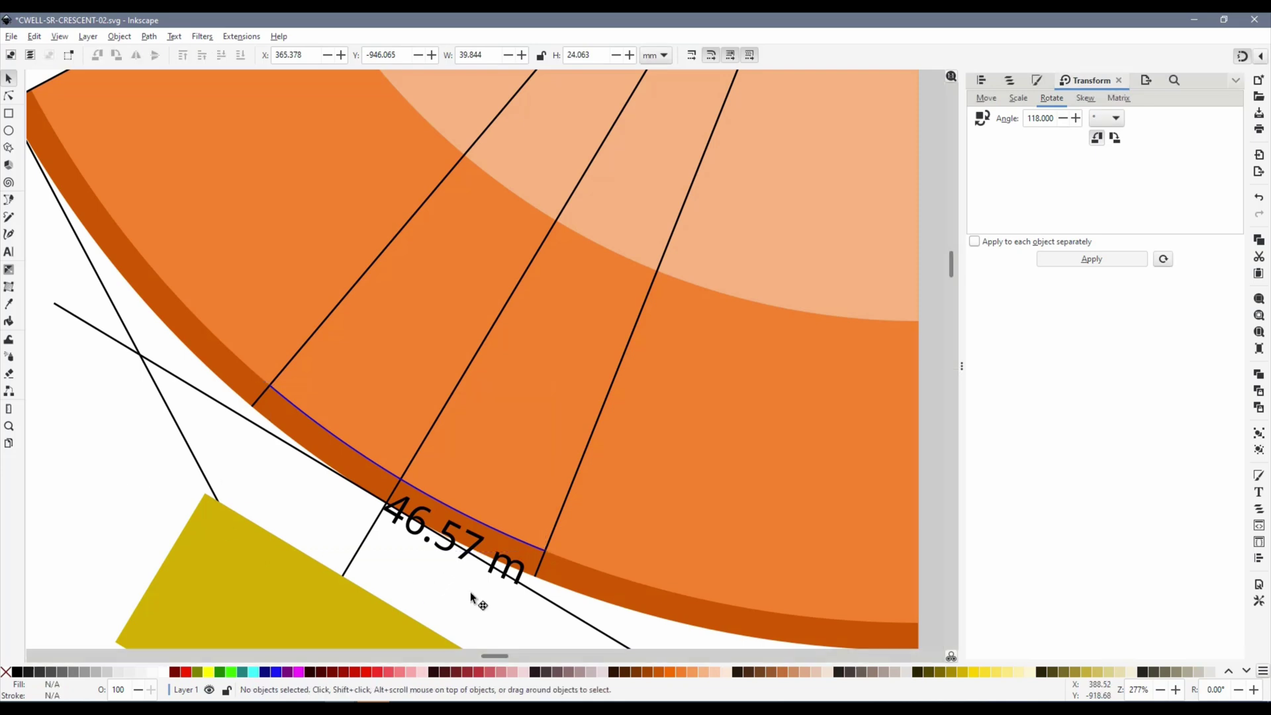
click(479, 557)
key(Delete)
scroll(639, 318, down, 2)
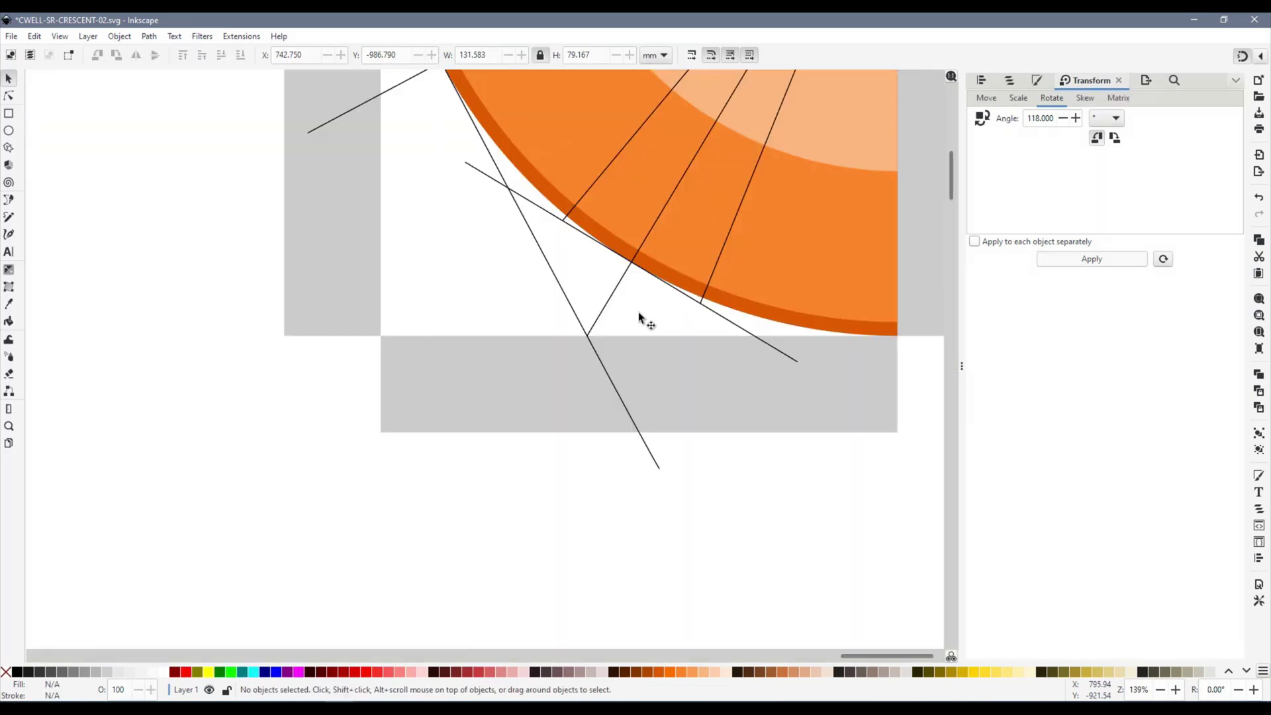
Step: Divide the dark orange outer band along the two outer guide lines and delete the piece between them
scroll(803, 490, up, 5)
click(600, 336)
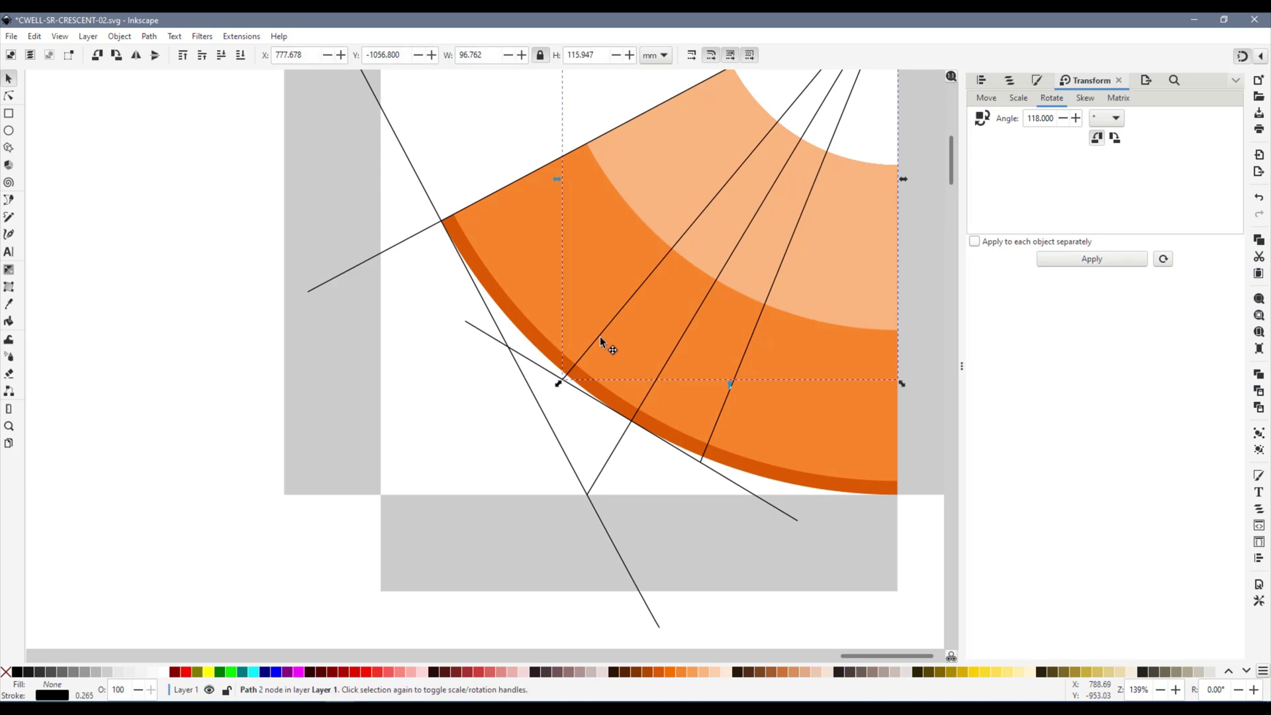
shift+click(607, 399)
click(715, 425)
key(ctrl+d)
shift+click(747, 467)
key(ctrl+slash)
click(624, 463)
click(604, 406)
key(Delete)
Step: Examine the outer curve's full frontage measurement and compare it with the whole facade's width in CWELL-SR-CRESCENT.svg
scroll(711, 407, down, 2)
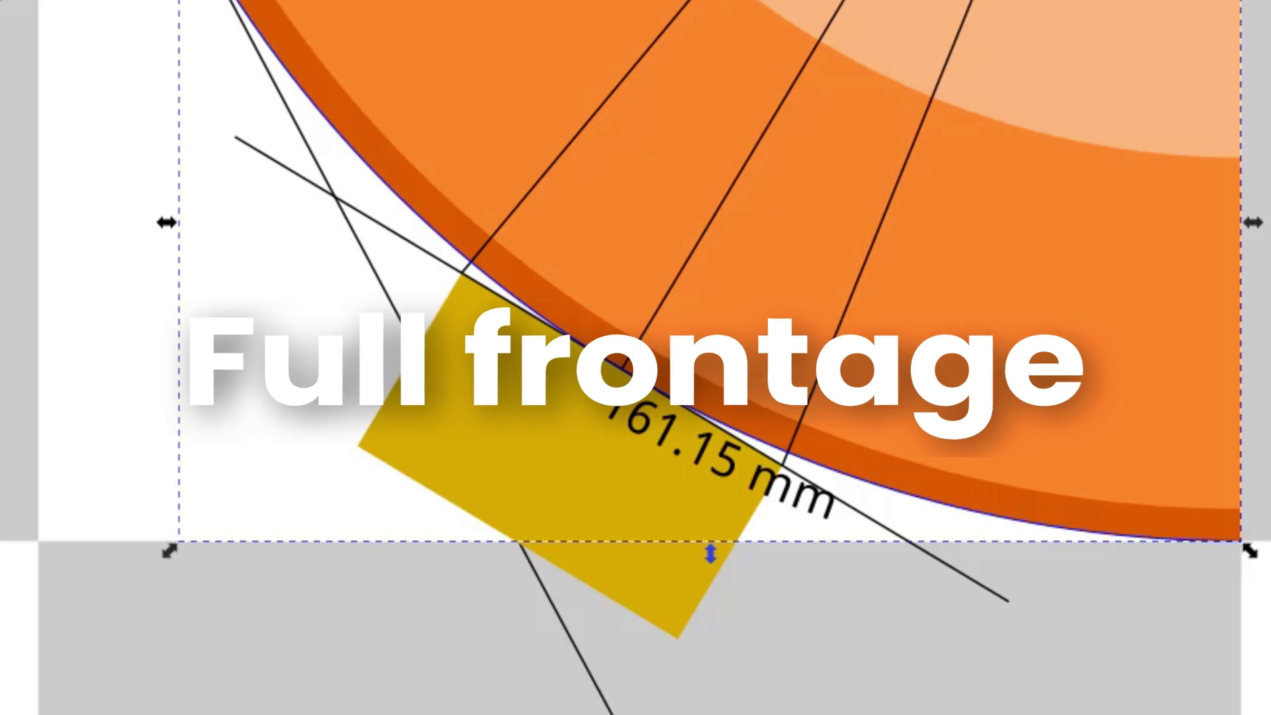
scroll(636, 358, down, 5)
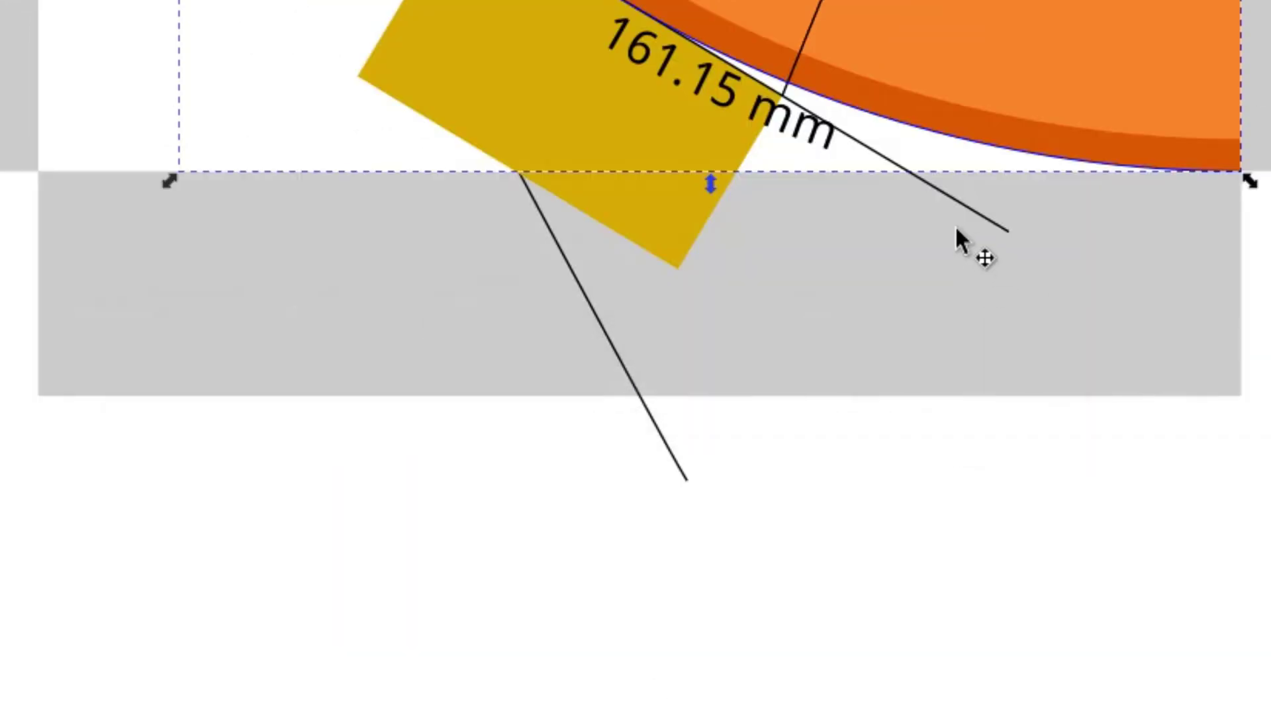
scroll(976, 241, up, 6)
ctrl+scroll(824, 344, down, 1)
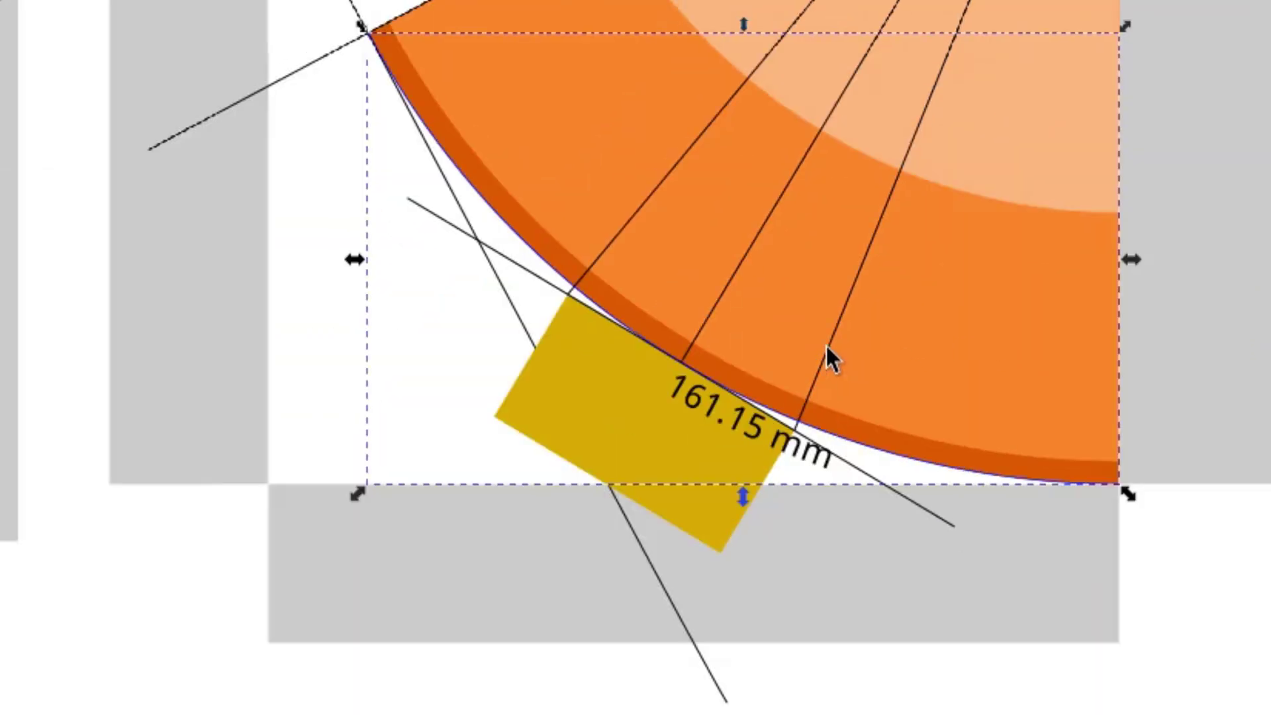
ctrl+scroll(825, 344, down, 1)
click(1257, 462)
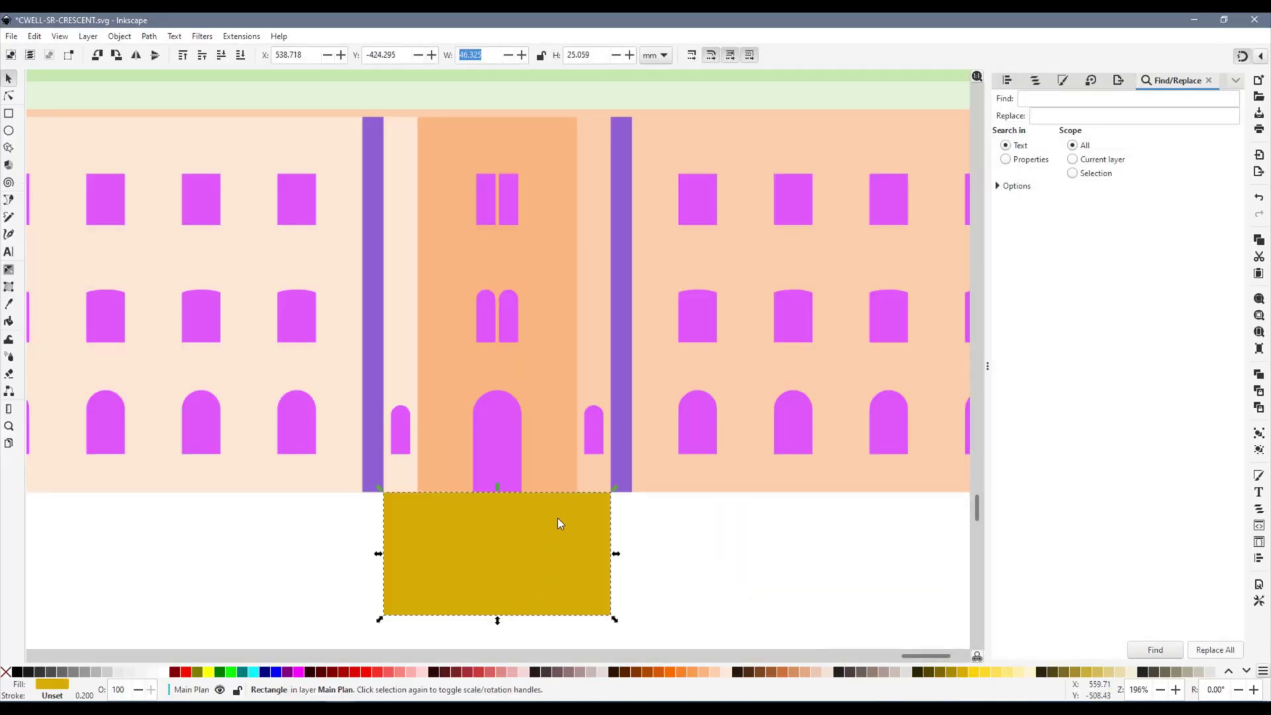
ctrl+scroll(557, 516, down, 2)
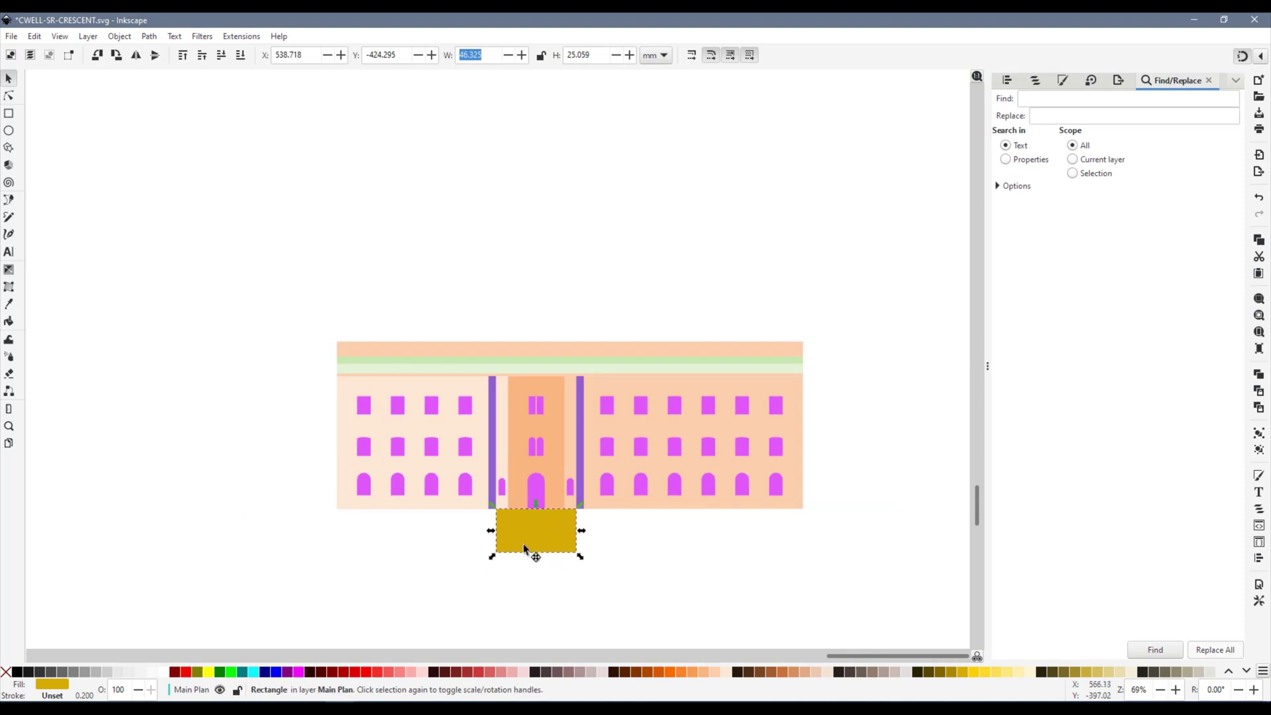
drag(325, 337, 813, 515)
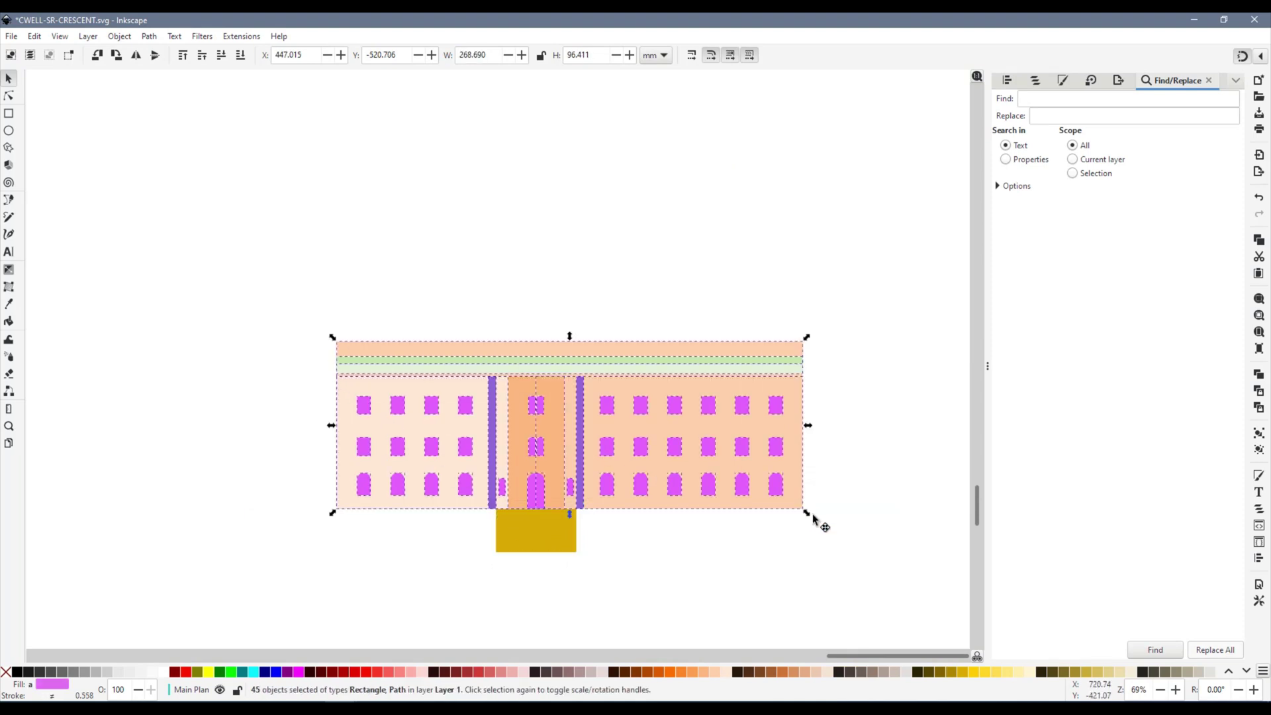
double_click(496, 56)
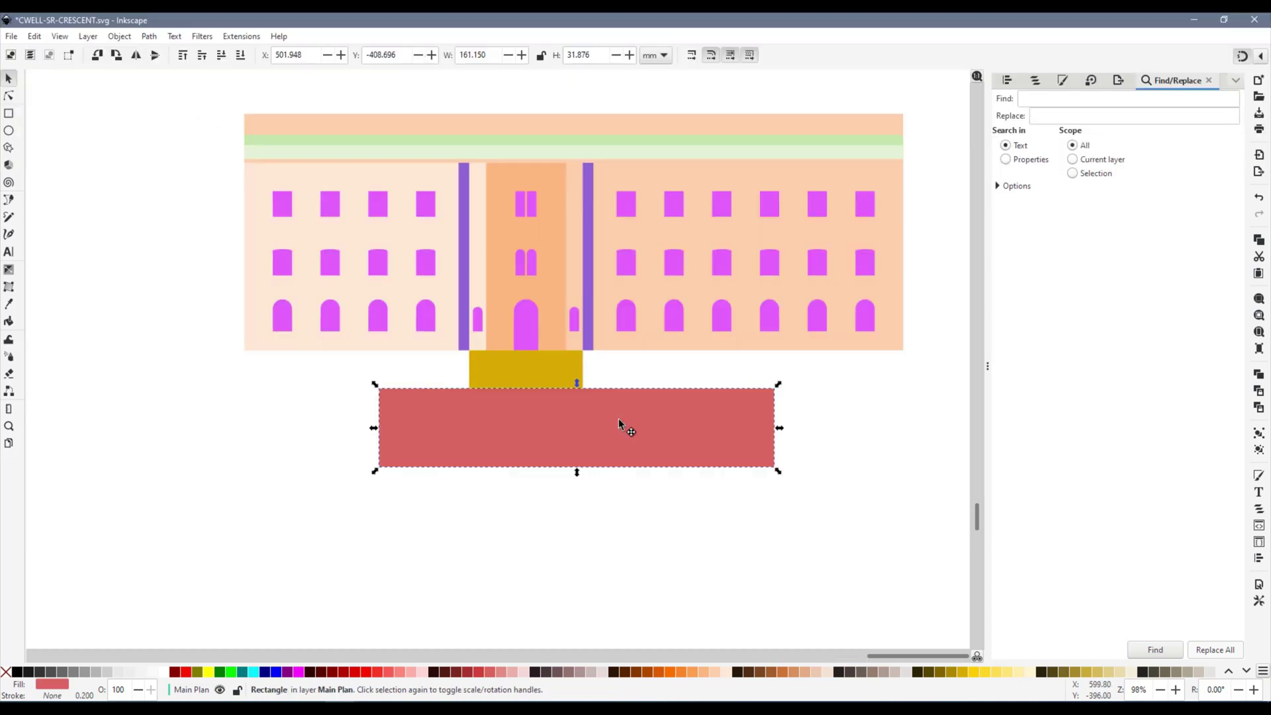
Step: Snap the red 161.15 mm rectangle centrally against the facade's base below the main door, and send it behind the gold rectangle
drag(618, 419, 526, 352)
scroll(527, 352, up, 2)
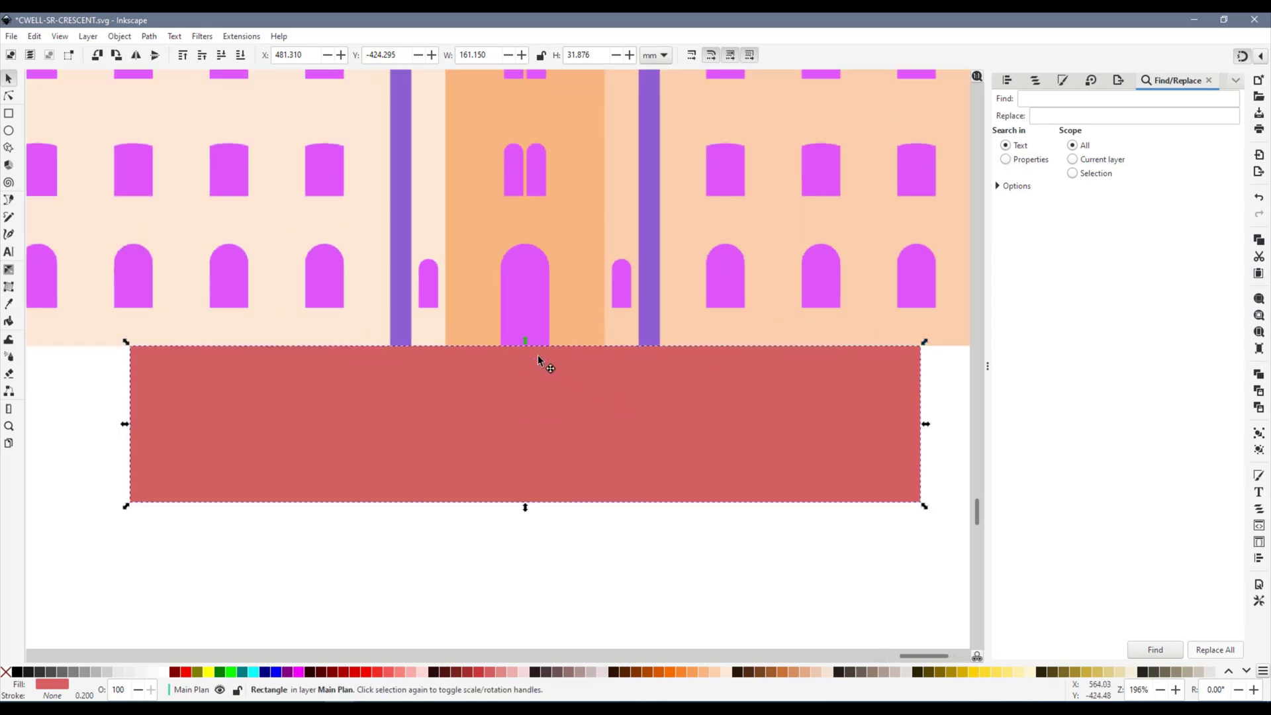
scroll(531, 352, down, 2)
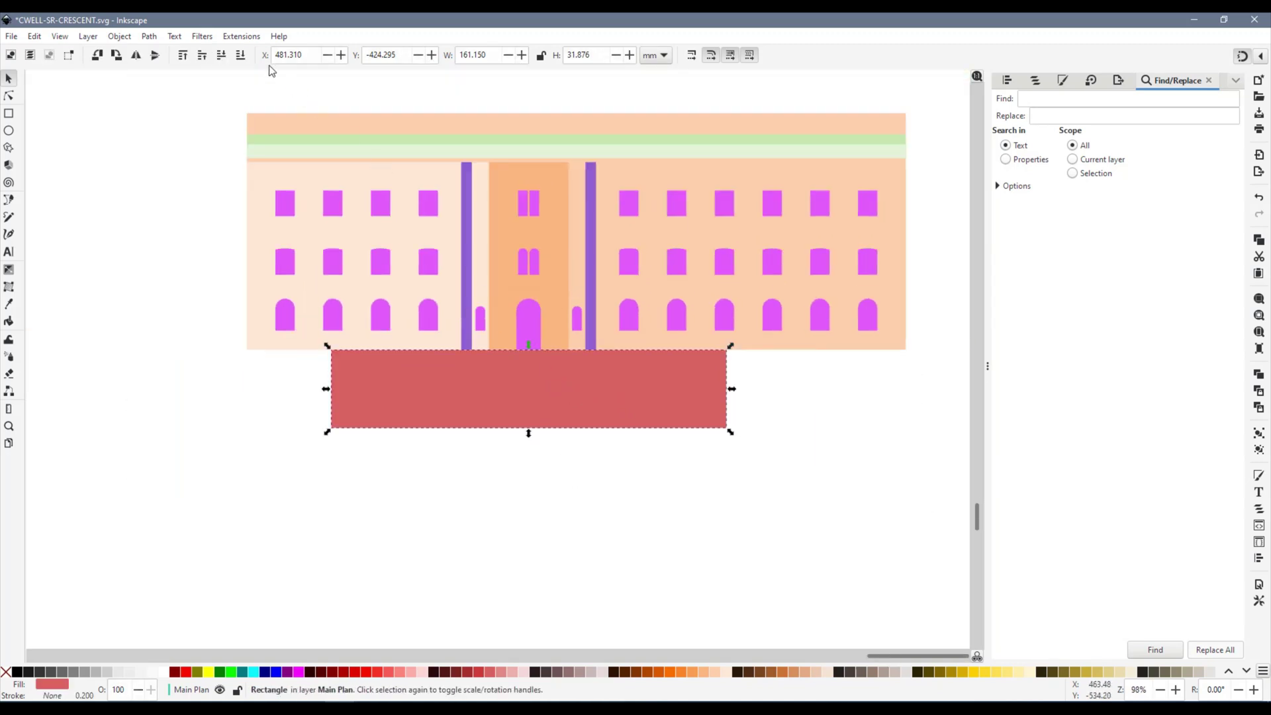
click(239, 55)
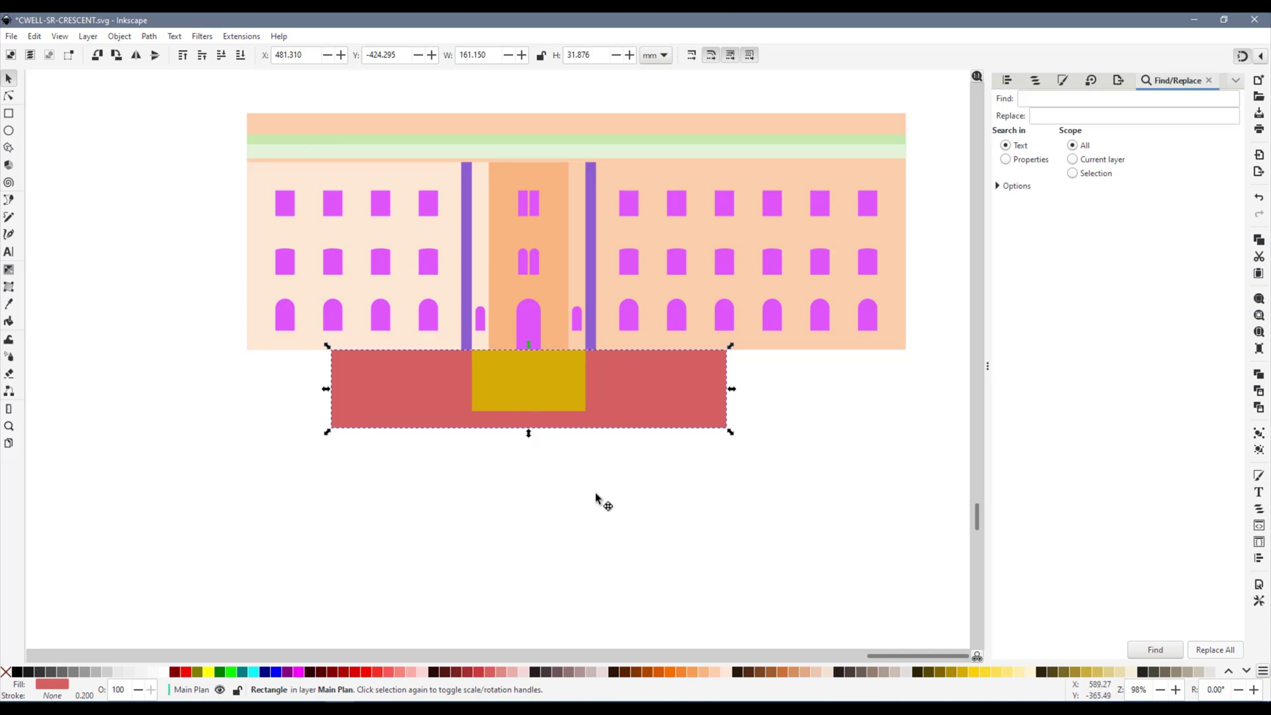
Step: Draw rectangles from the red rectangle out to both facade ends, about 34.3 mm and 73.2 mm wide and 15.9 mm high
click(534, 380)
mouse_move(247, 350)
mouse_down()
mouse_move(331, 389)
mouse_move(908, 349)
mouse_up()
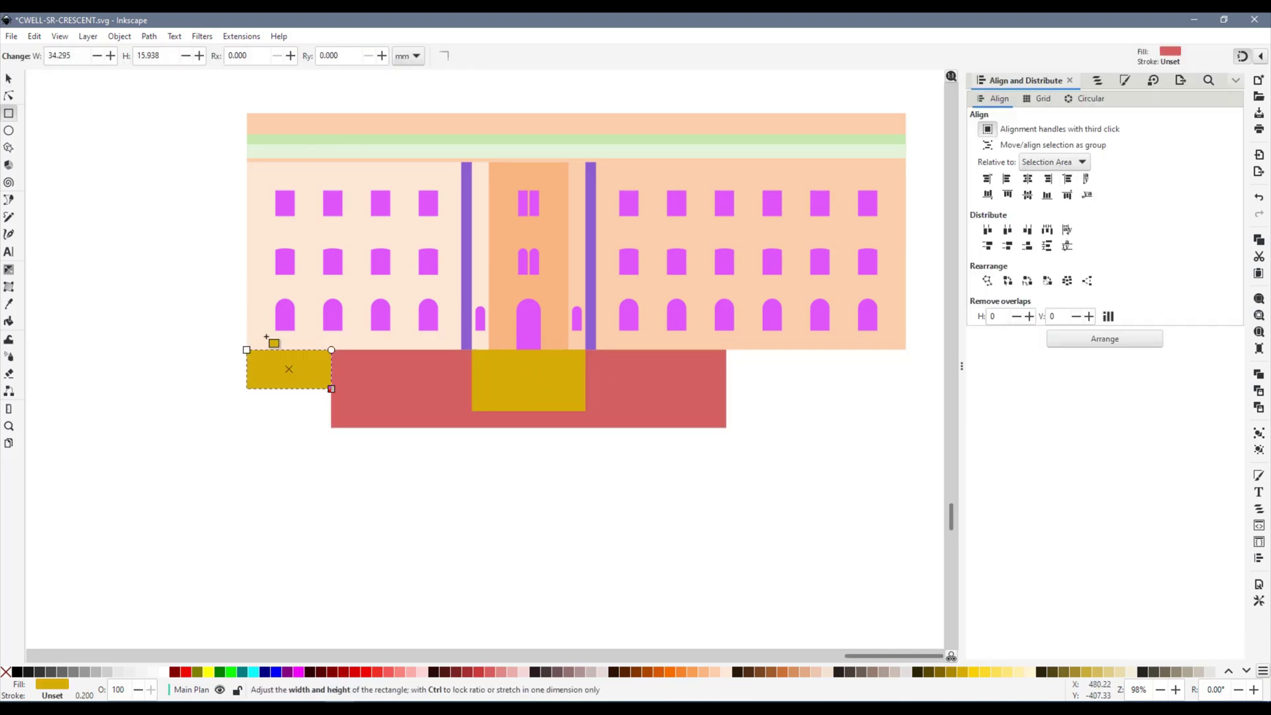
key(s)
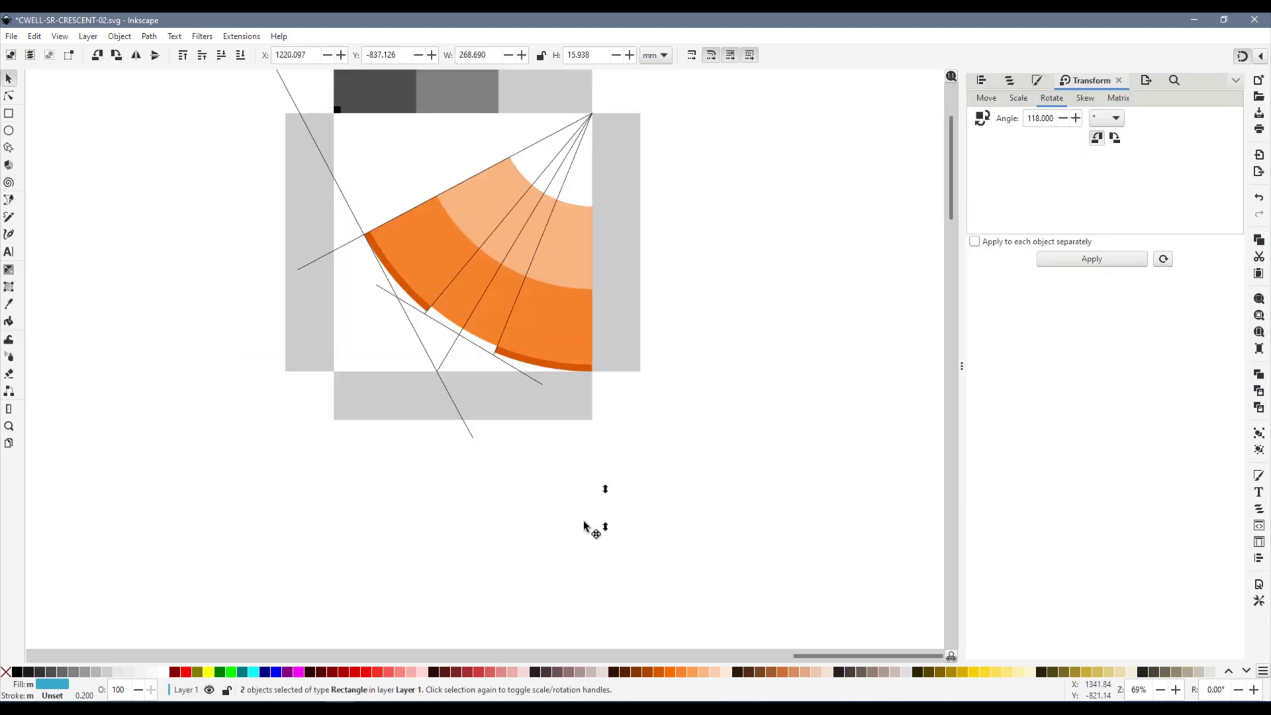
Step: Paste the two end rectangles below the crescent in CWELL-SR-CRESCENT-02.svg and select the wider one
key(ctrl+v)
key(Escape)
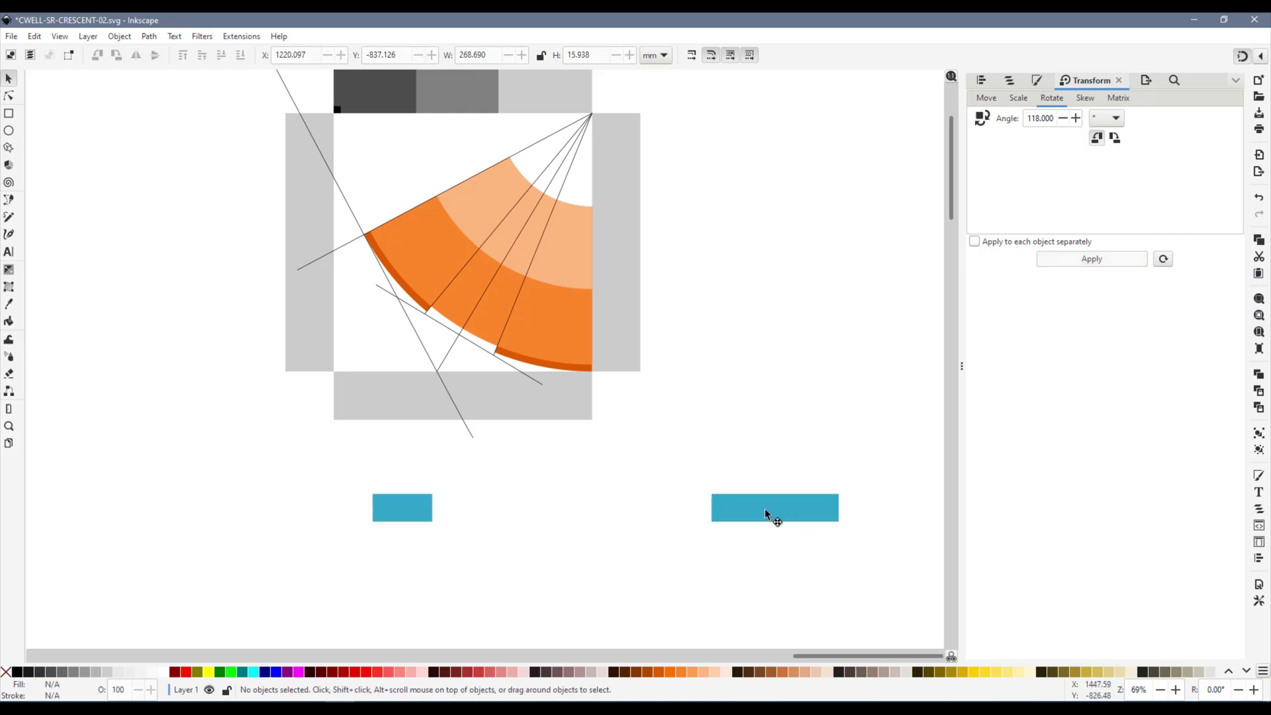
click(766, 513)
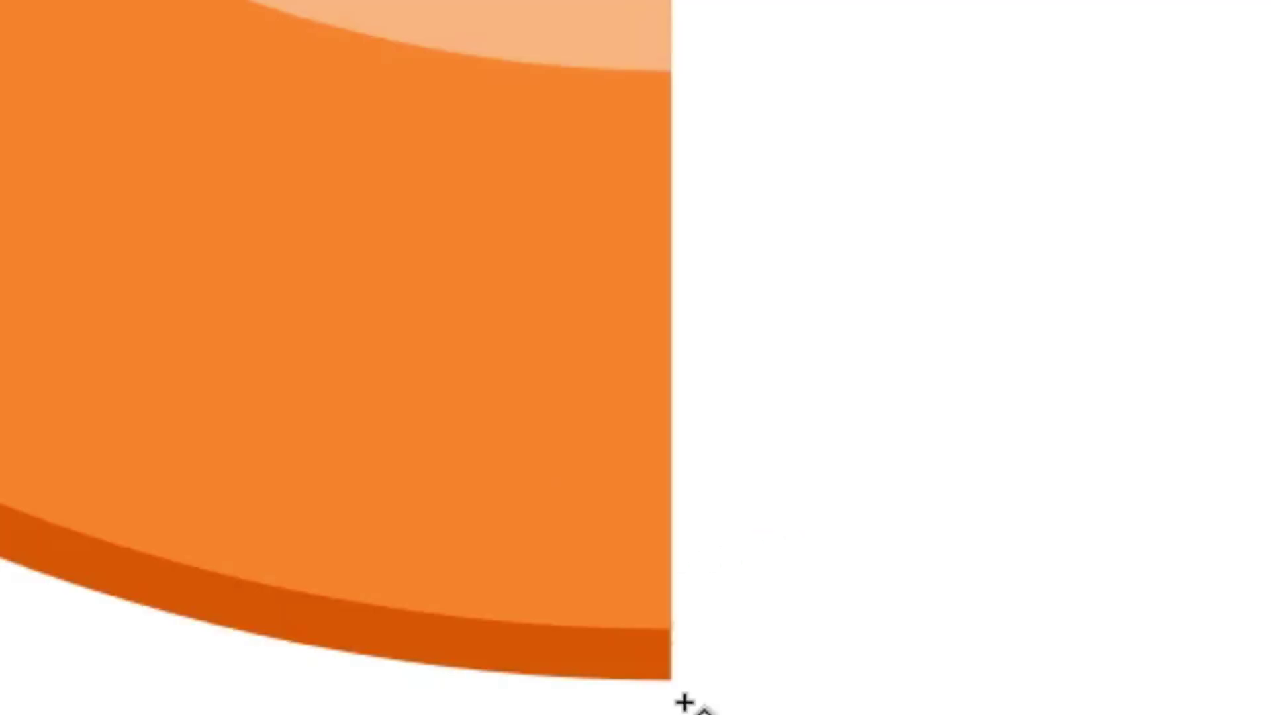
Step: Measure the crescent's outer band depth at its vertical end, and set both blue rectangles' height to 47.5 mm
drag(684, 701, 656, 63)
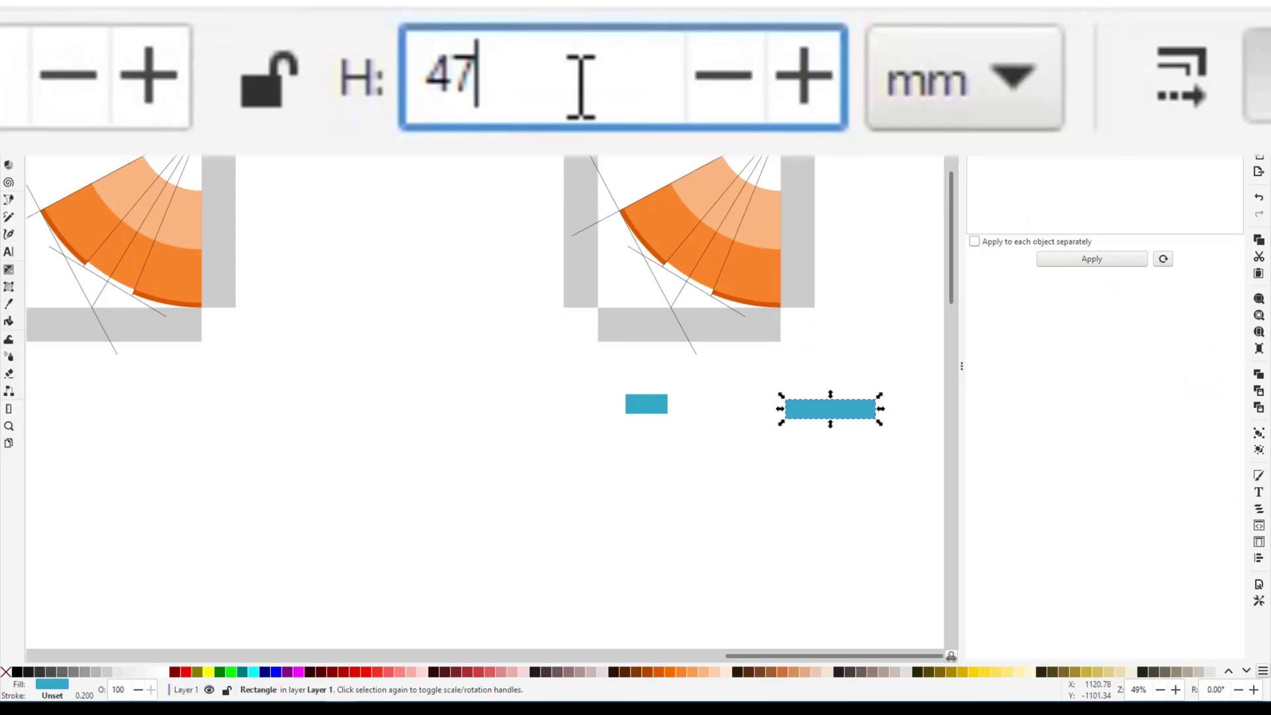
text(.5)
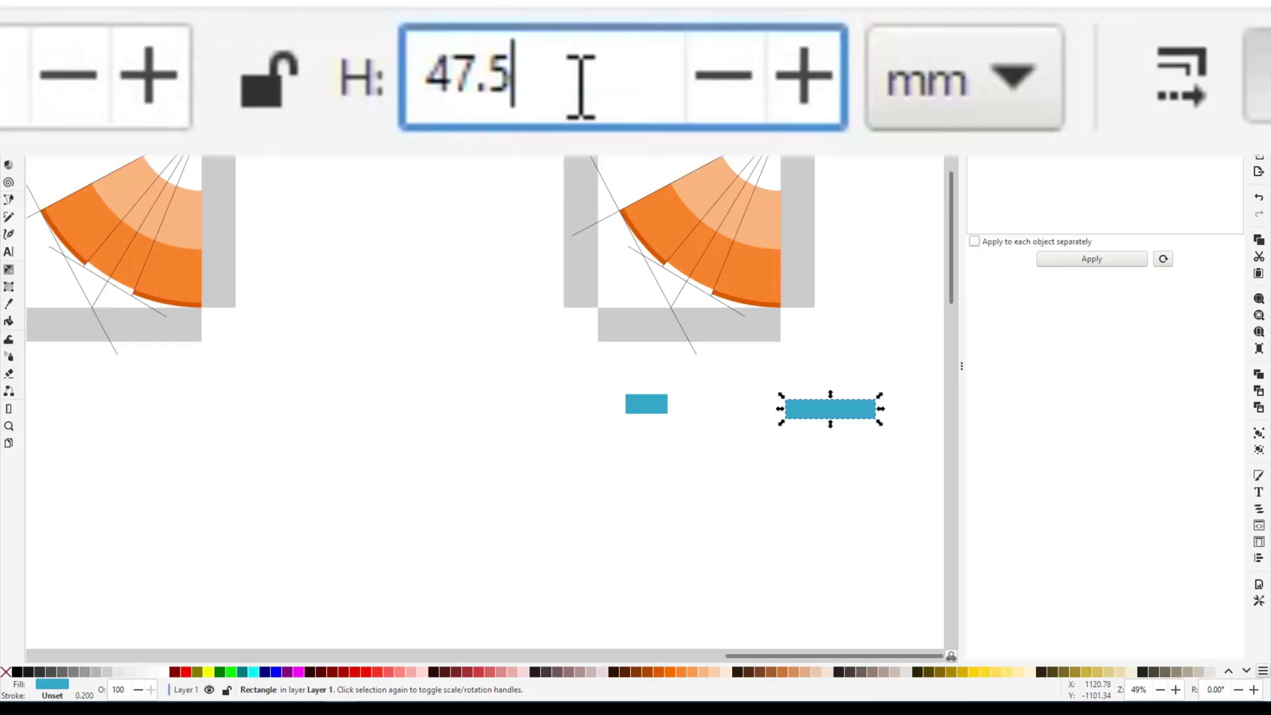
key(Return)
click(656, 416)
triple_click(472, 100)
text(47.5)
key(Return)
Step: Recolour both blue rectangles light green
ctrl+scroll(909, 414, up, 1)
ctrl+scroll(854, 430, up, 1)
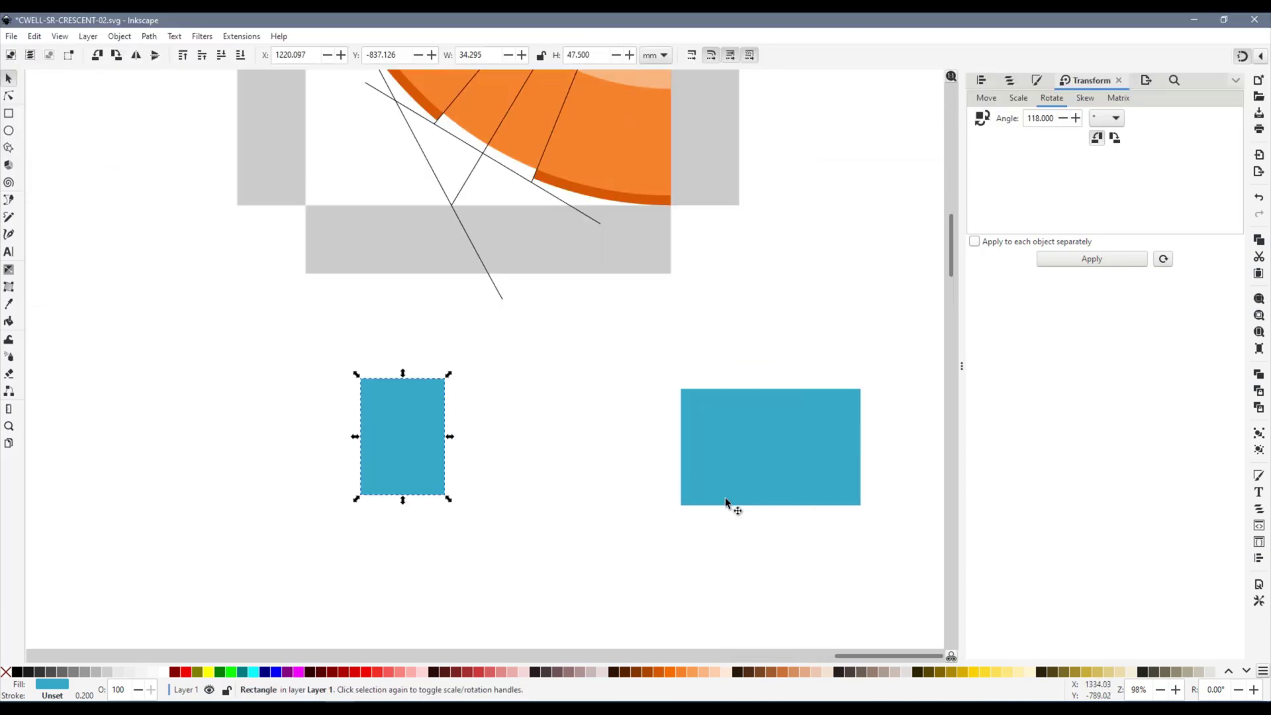
scroll(793, 542, up, 2)
scroll(806, 530, up, 2)
scroll(803, 510, down, 3)
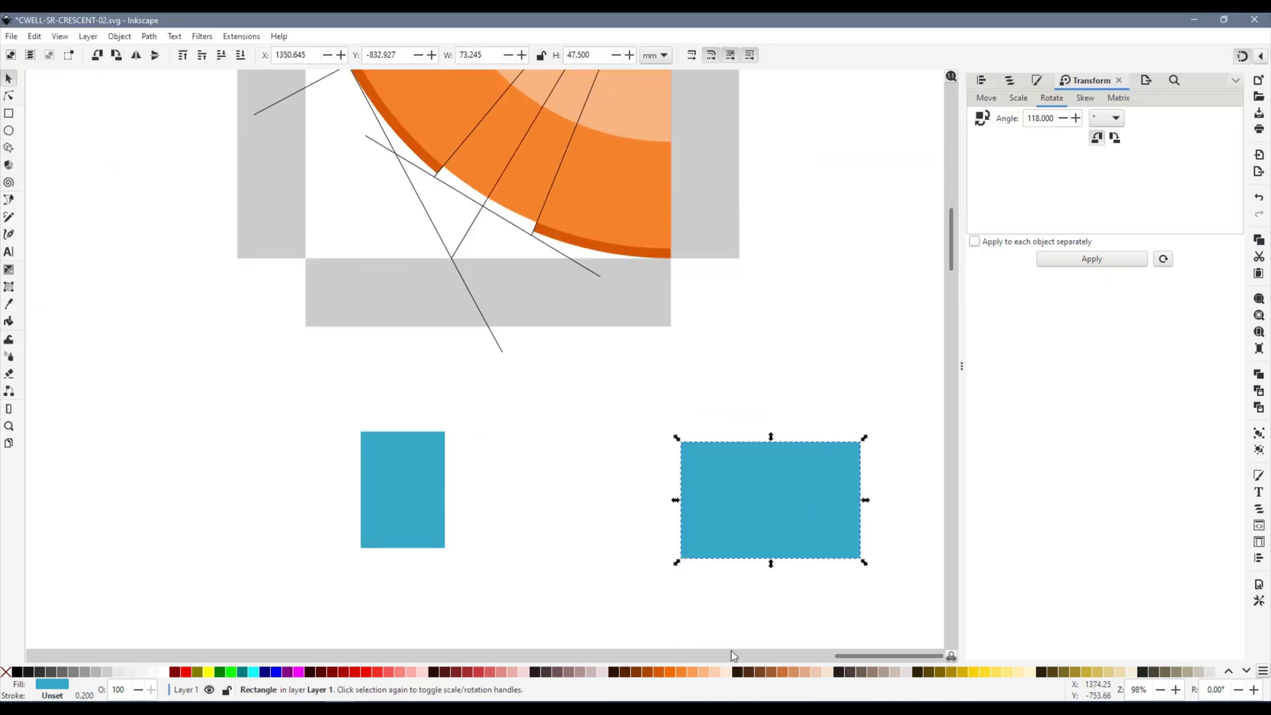
scroll(716, 672, down, 1)
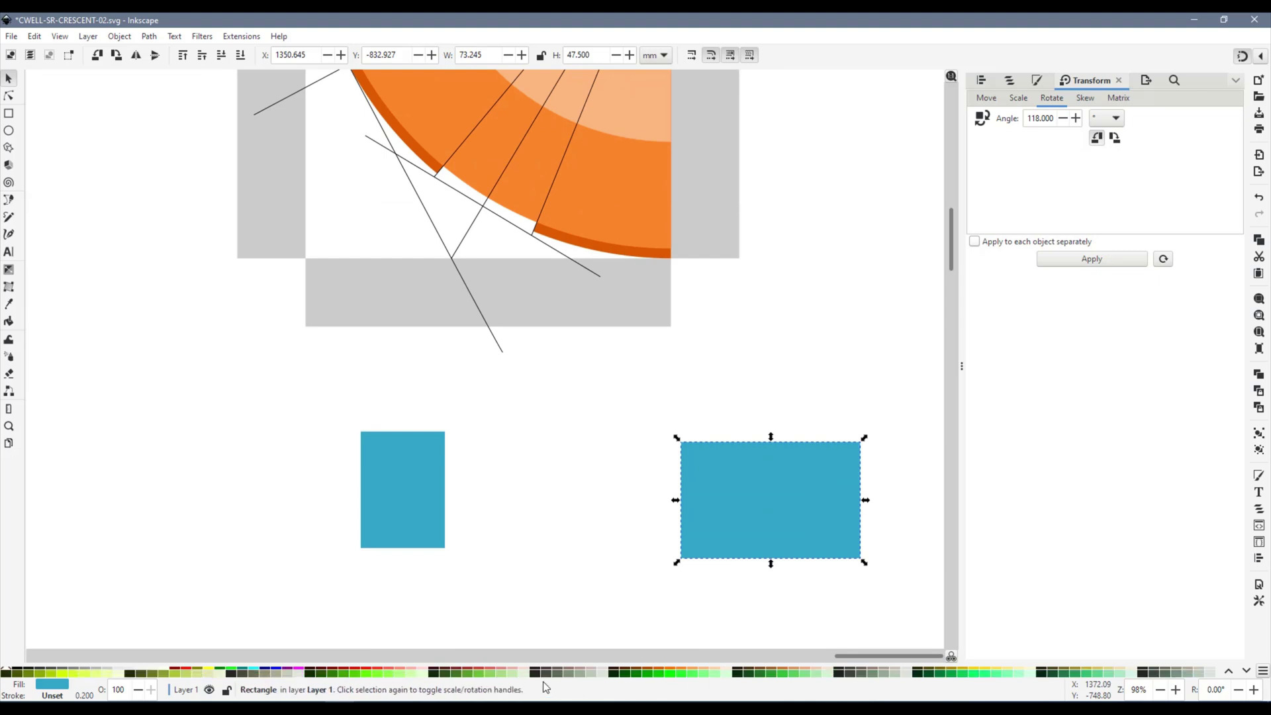
click(510, 671)
key(Tab)
click(516, 671)
scroll(748, 615, up, 2)
Step: Move the wider green rectangle up against the vertical end of the crescent's outer band
click(749, 616)
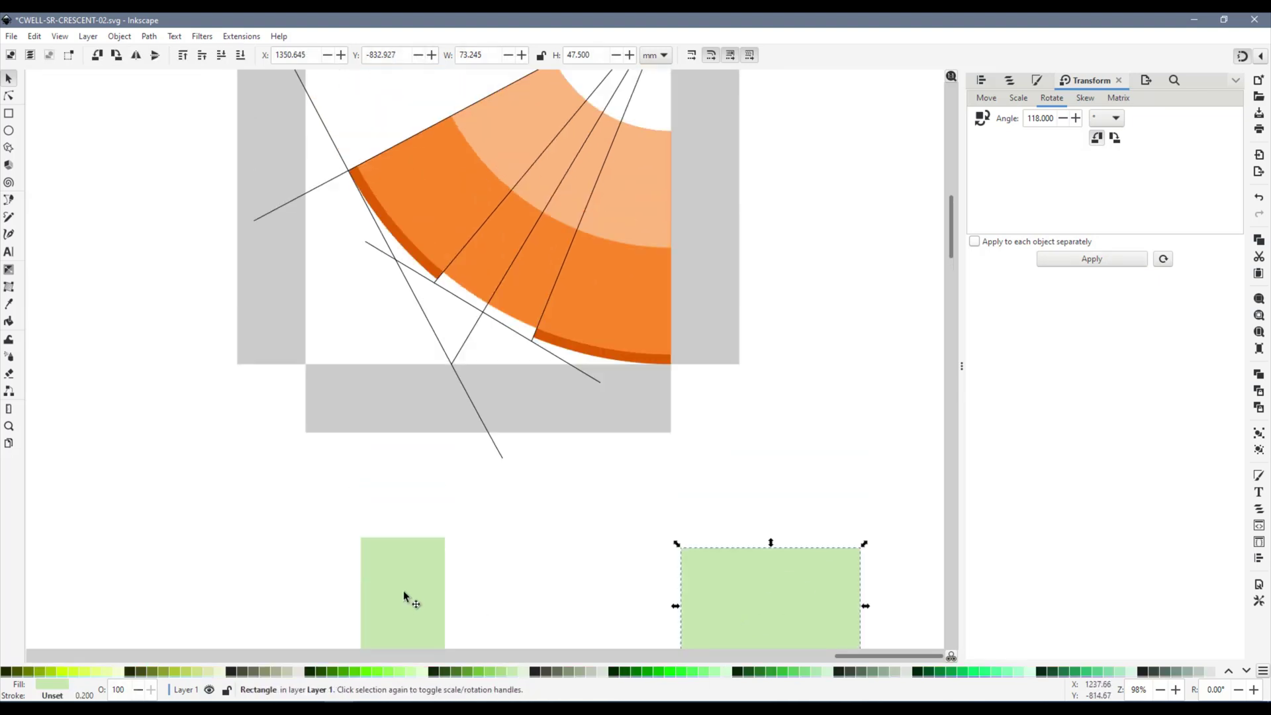
drag(727, 560, 707, 325)
scroll(755, 462, down, 1)
Step: Move the narrower green rectangle to the crescent's angled end and rotate it flush with the radial line
drag(398, 503, 324, 241)
scroll(358, 322, up, 3)
scroll(326, 363, up, 3)
drag(304, 477, 327, 392)
click(327, 392)
scroll(327, 391, up, 2)
drag(547, 198, 406, 484)
Step: Align the green rectangles' corners with the ends of the crescent's outer band at the angled and vertical edges
click(283, 369)
scroll(755, 329, up, 1)
click(304, 332)
scroll(304, 332, up, 4)
drag(414, 144, 696, 324)
key(Escape)
scroll(459, 397, down, 3)
scroll(662, 387, down, 6)
scroll(664, 388, down, 1)
drag(699, 639, 685, 369)
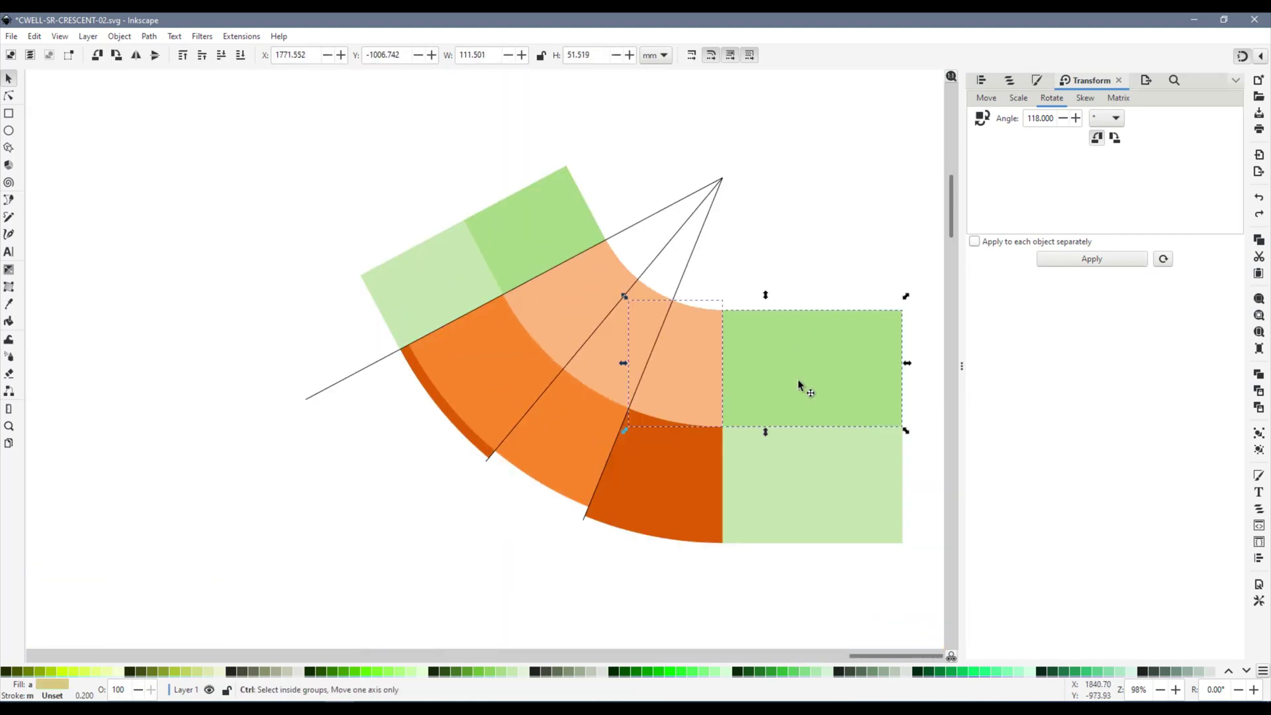
Step: Union each green rectangle with its adjoining orange band section to extend the crescent's inner and outer bands
key(End)
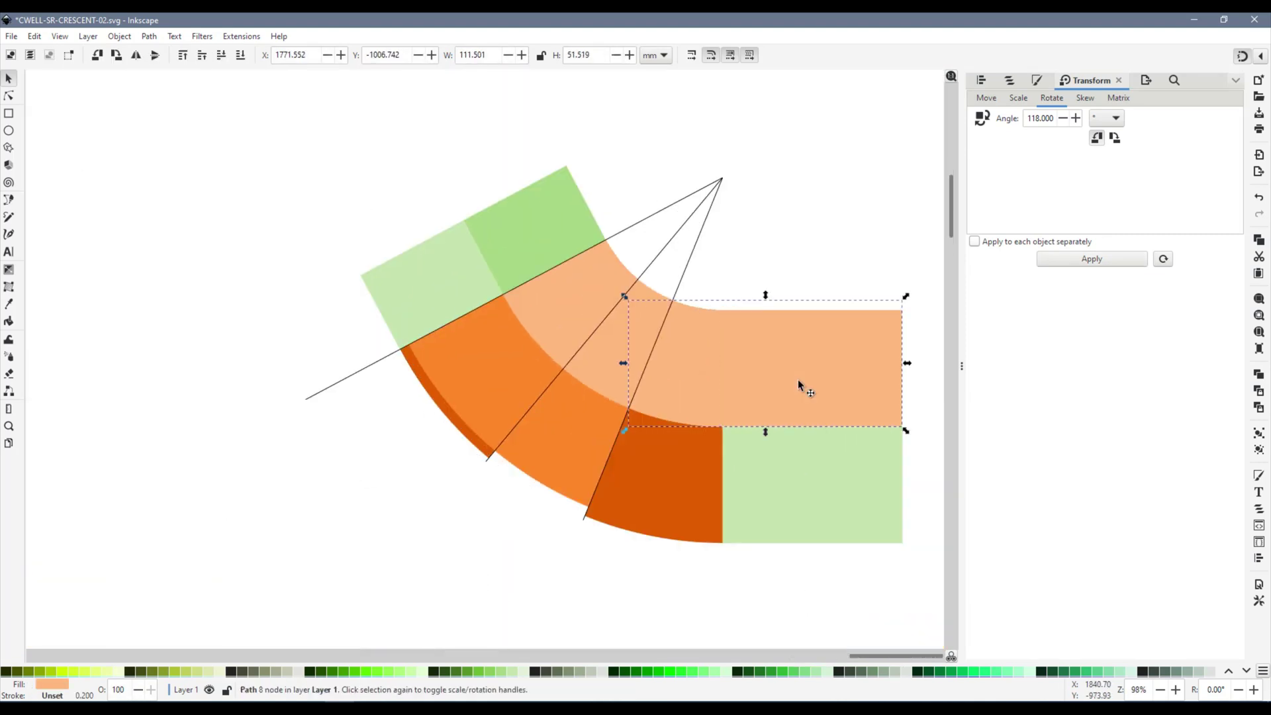
shift+click(812, 509)
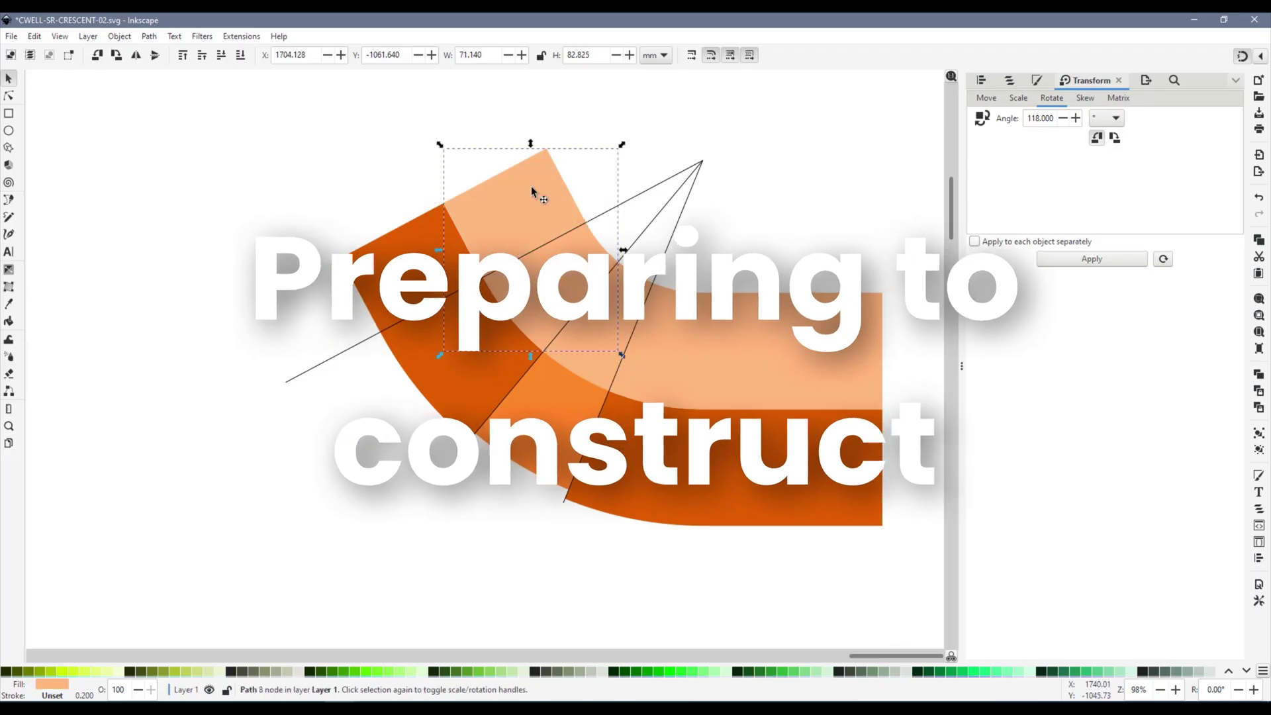
click(593, 359)
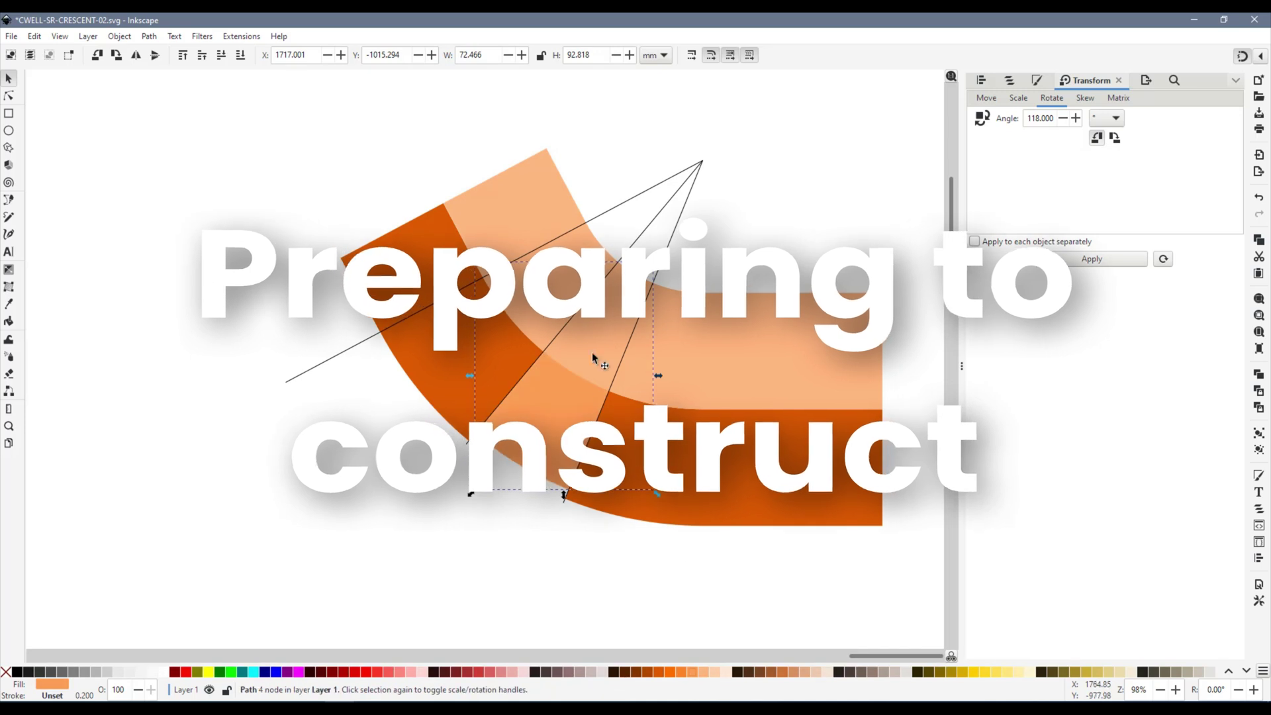
scroll(703, 455, down, 2)
click(726, 412)
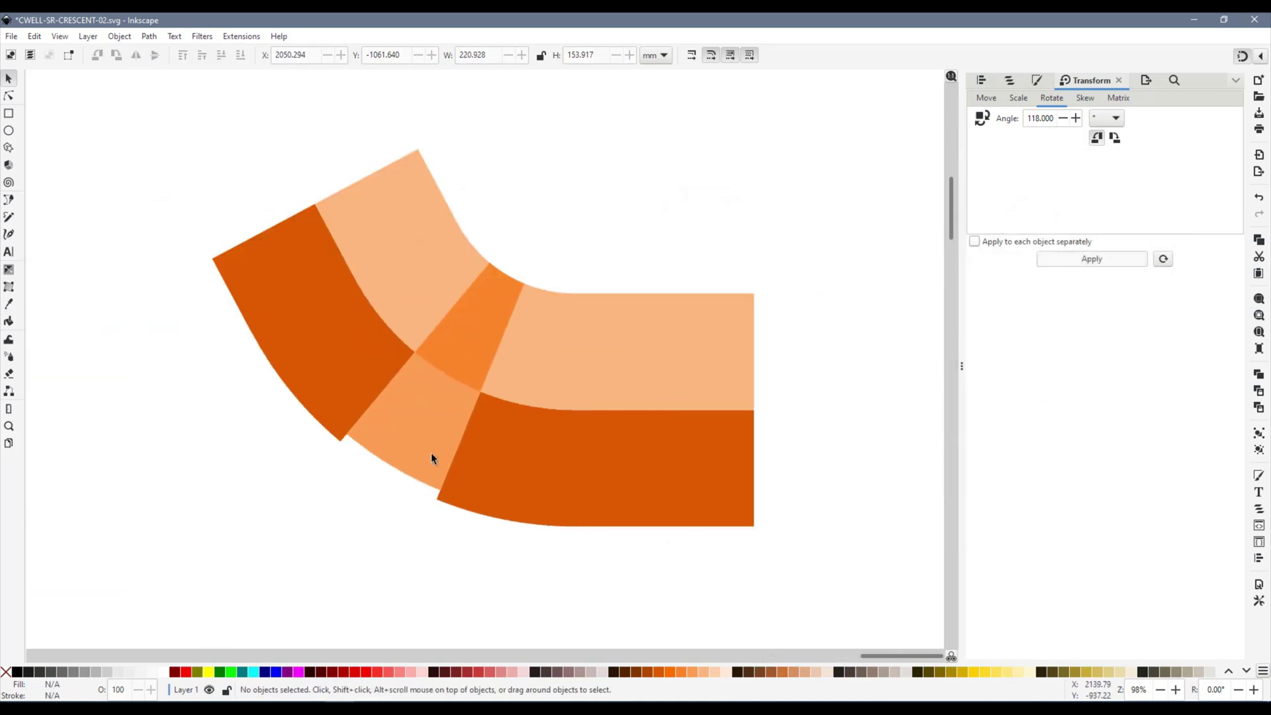
Step: Move the angled arm, centre wedge and straight arm apart into three separate sections
click(371, 390)
click(460, 346)
click(570, 454)
drag(570, 454, 718, 491)
drag(354, 320, 301, 288)
drag(431, 418, 478, 436)
click(637, 406)
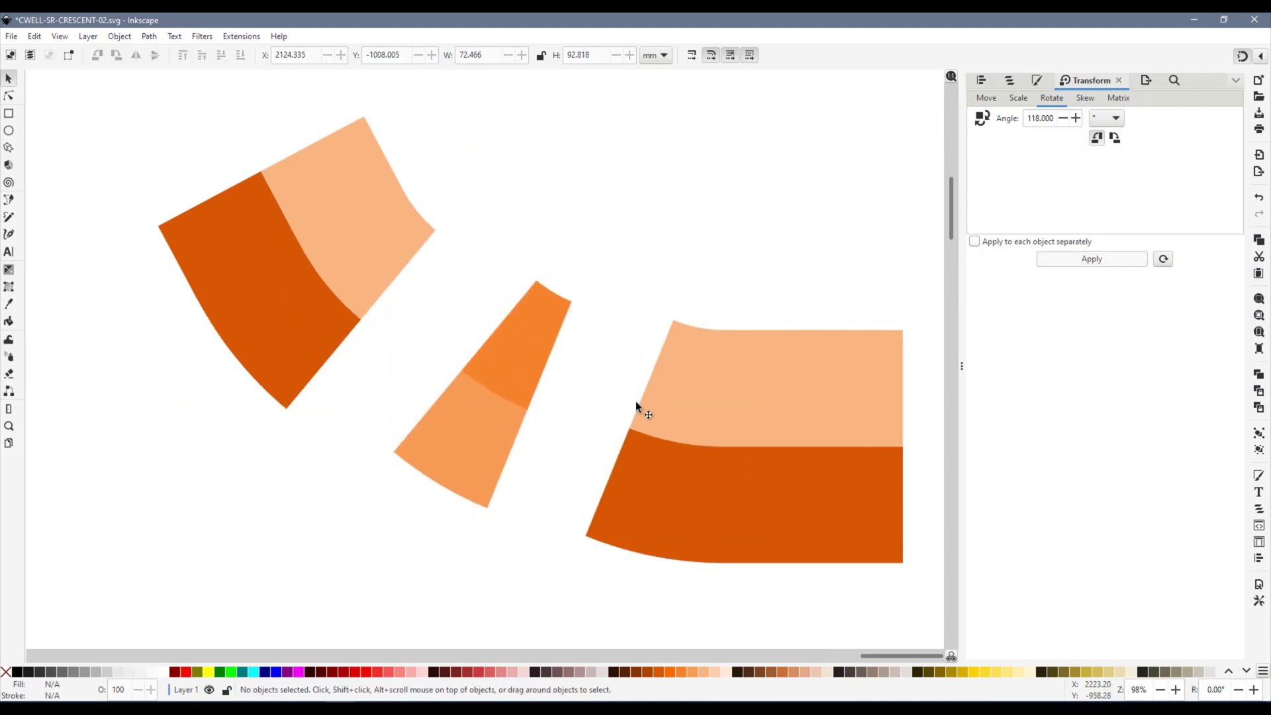
ctrl+scroll(637, 407, down, 3)
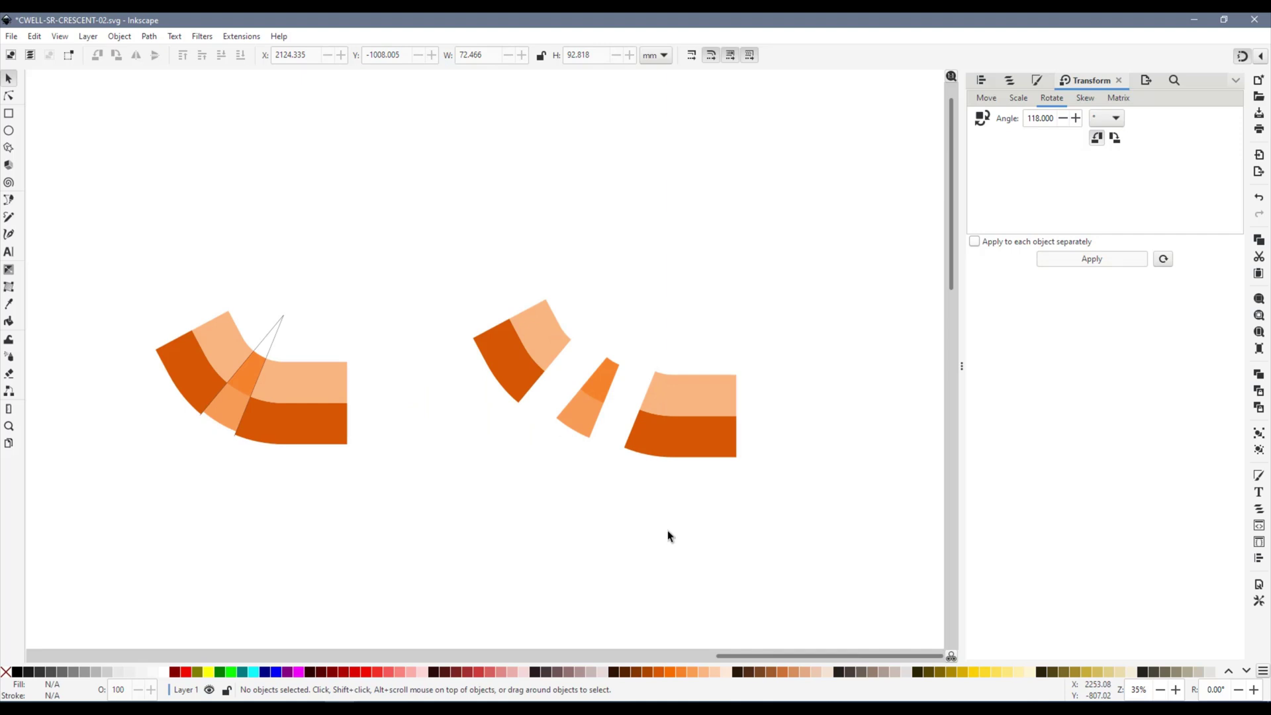